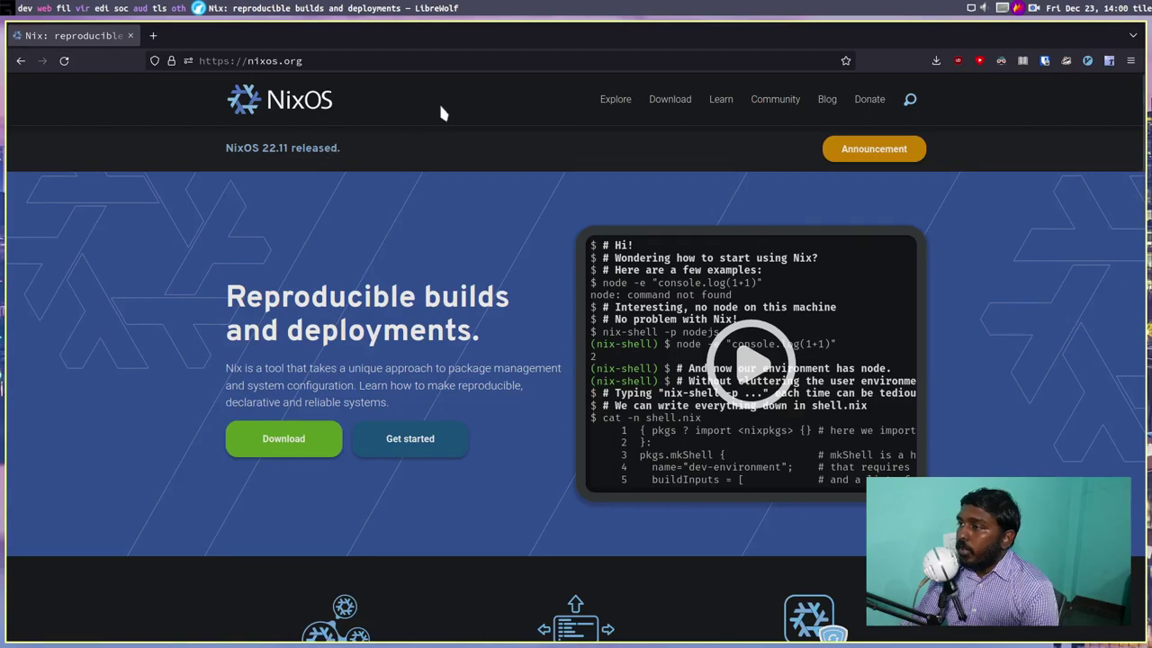
Go to the NixOS Download page from the nixos.org navigation bar.
click(670, 106)
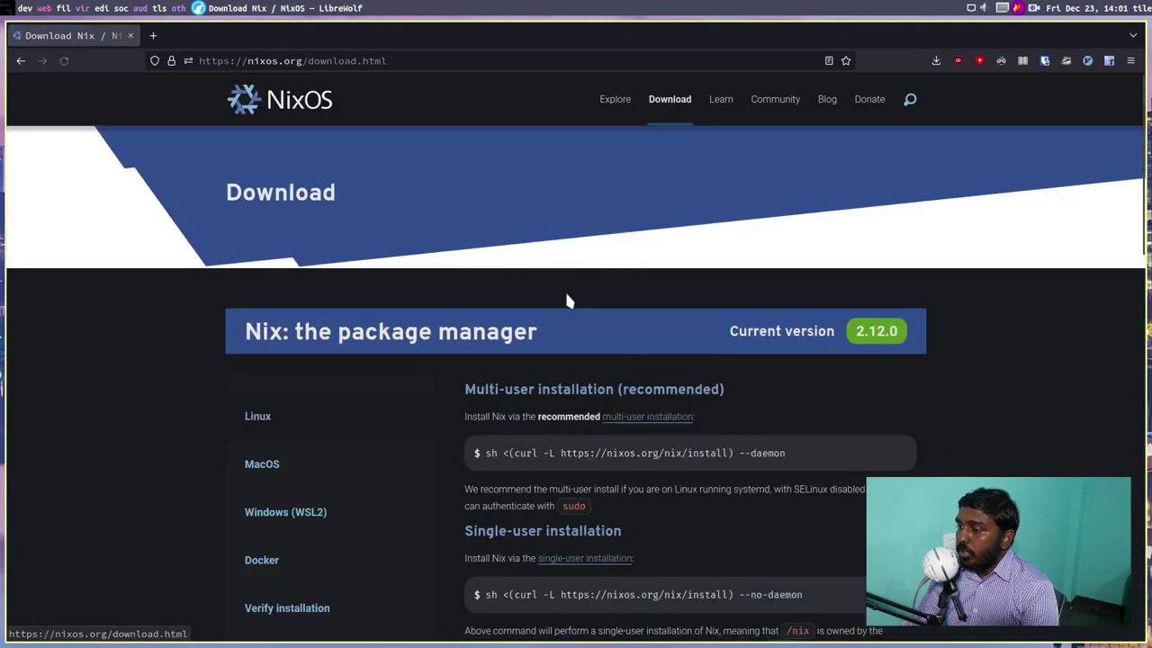
Scroll to the NixOS 22.11 section and highlight the Graphical and Minimal ISO headings.
scroll(564, 289, down, 4)
scroll(438, 272, up, 3)
scroll(570, 363, down, 6)
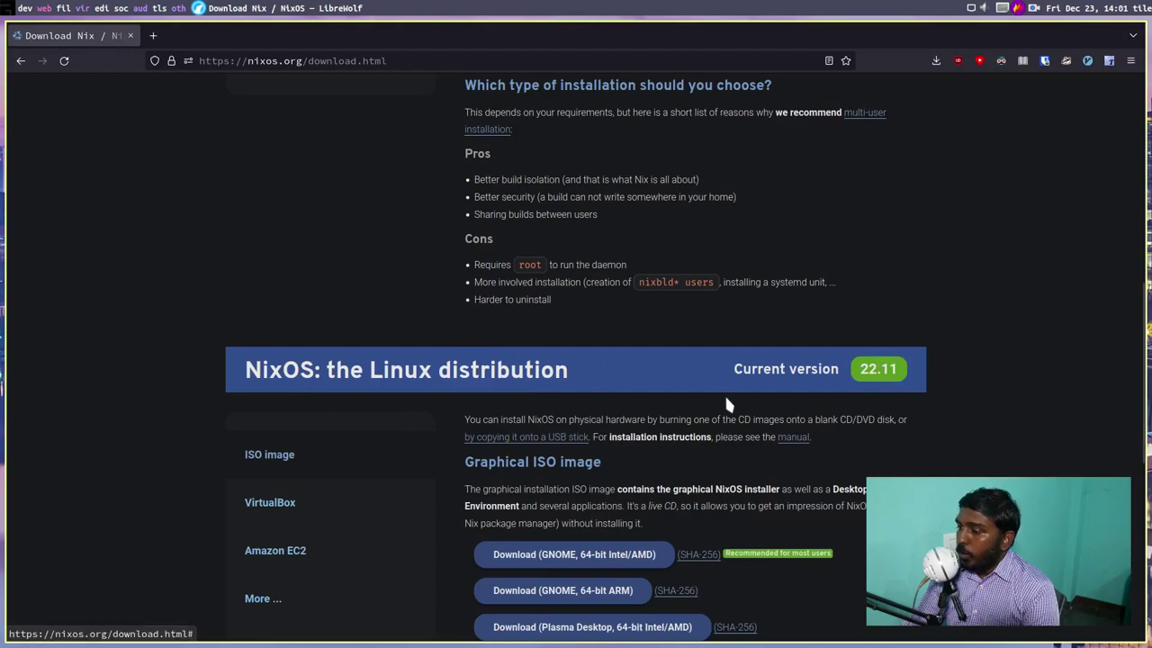
scroll(715, 402, down, 3)
scroll(548, 330, down, 2)
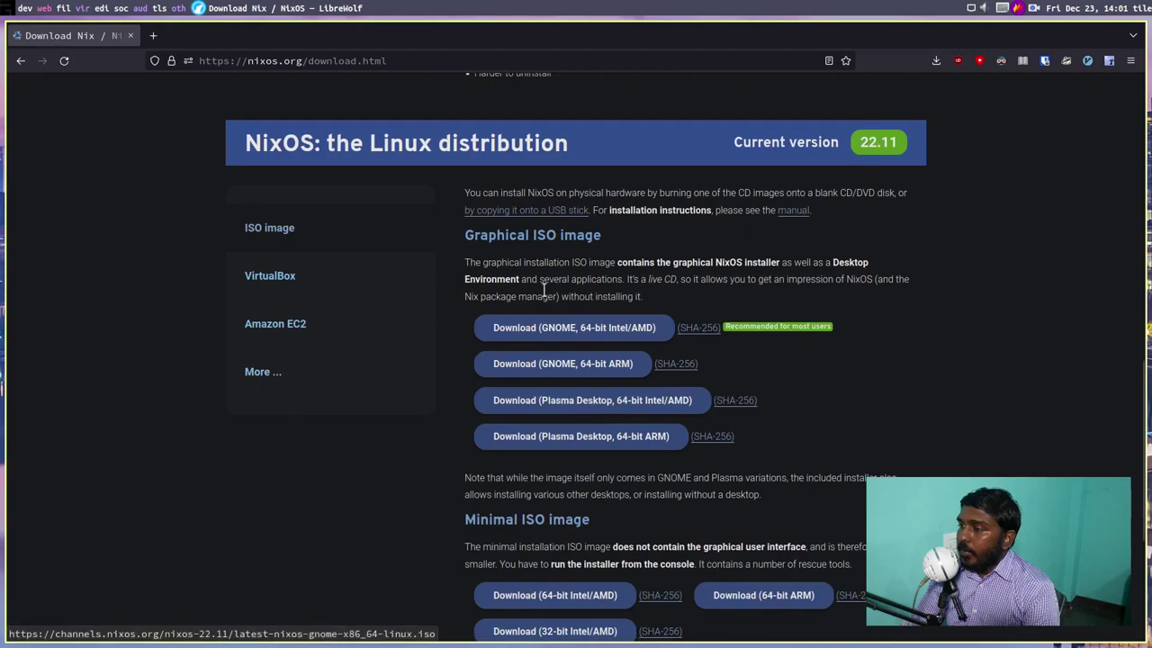
drag(466, 236, 598, 234)
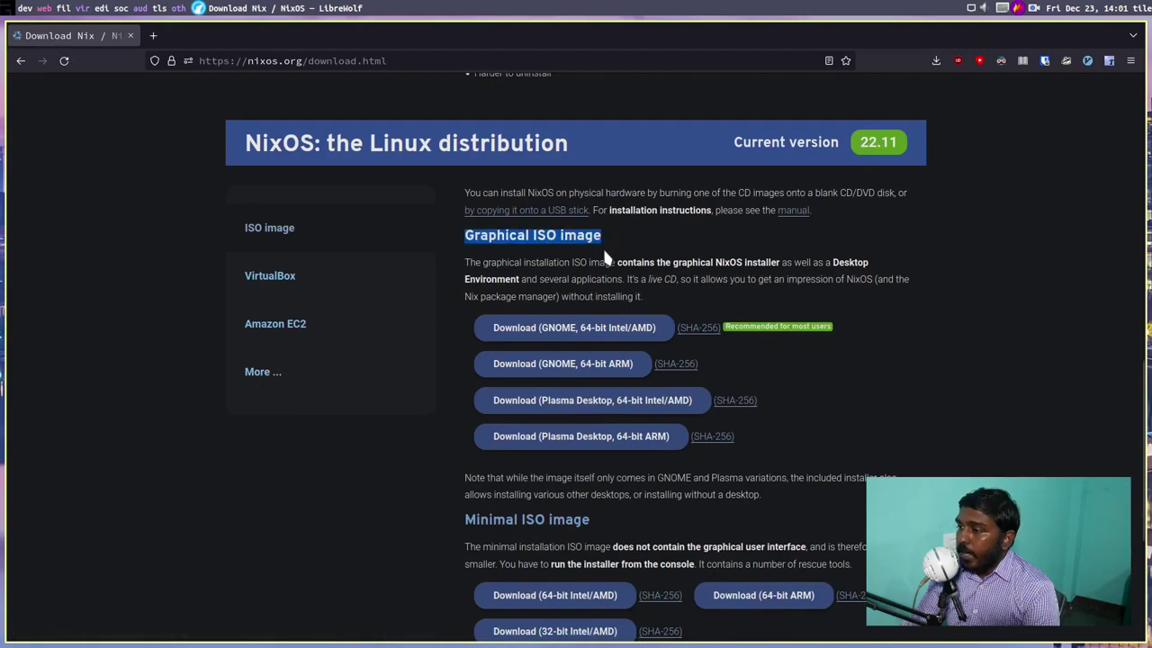
scroll(605, 259, down, 3)
drag(466, 368, 592, 366)
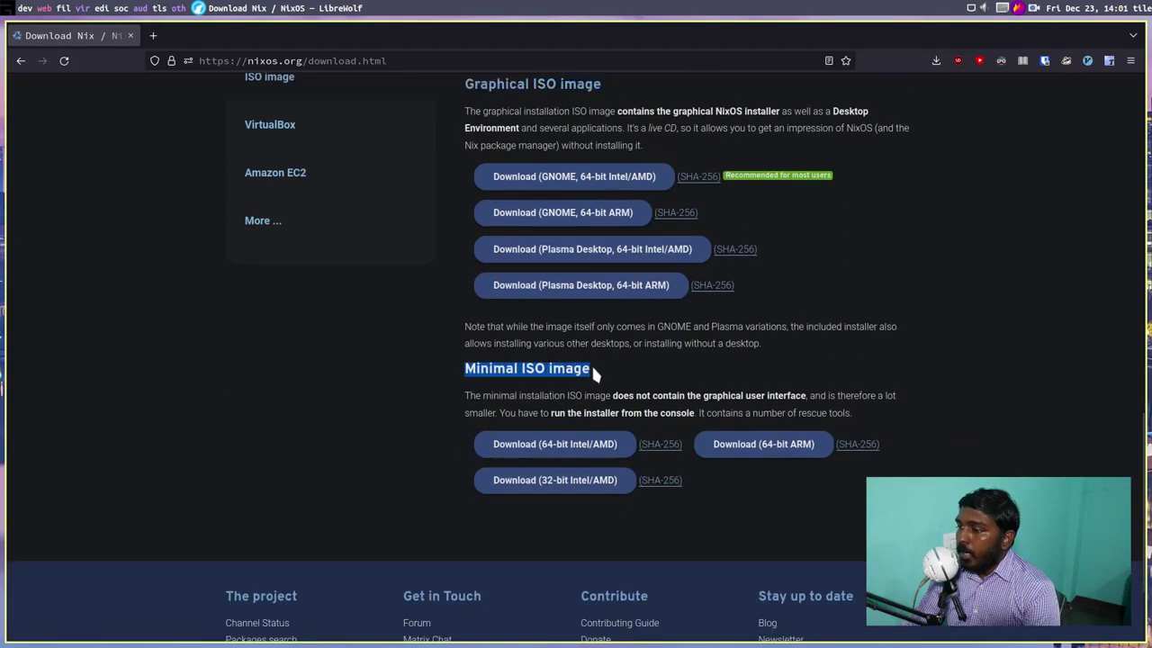
click(591, 371)
scroll(612, 310, up, 3)
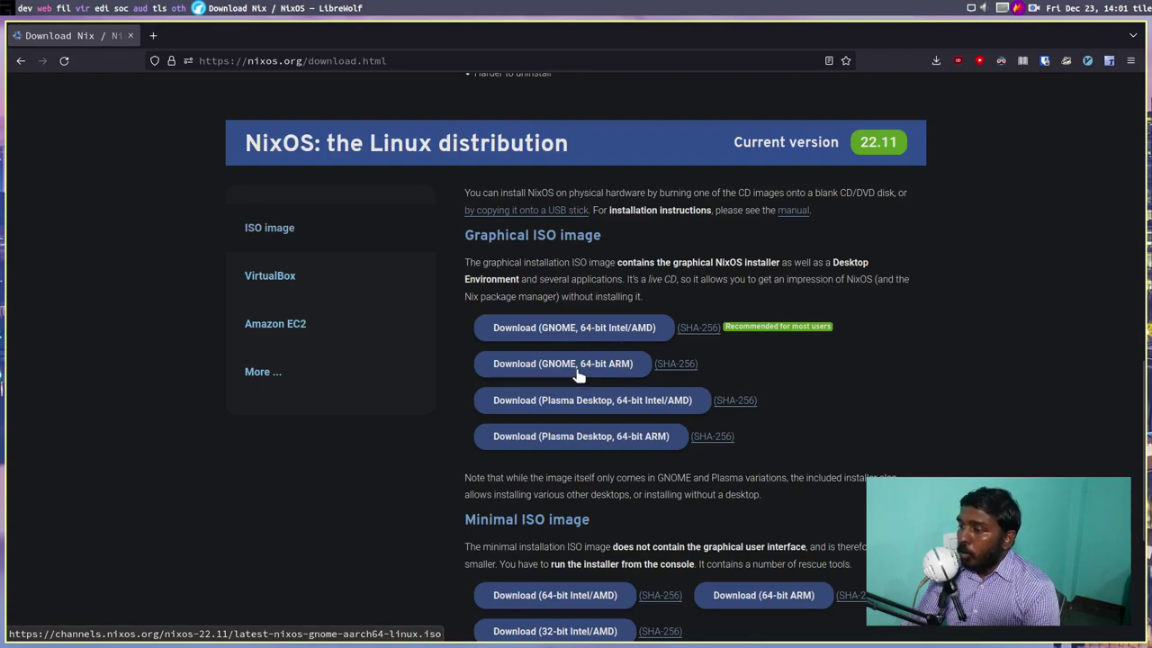
Switch to the vir workspace showing Virtual Machine Manager.
scroll(585, 396, down, 3)
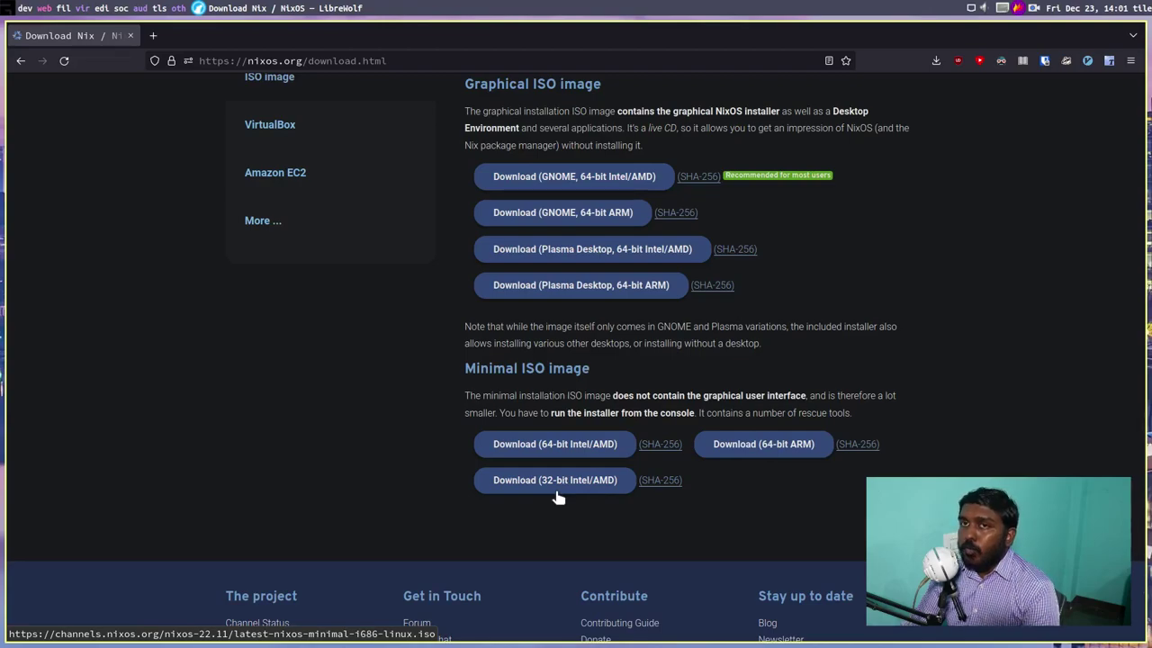
scroll(558, 495, up, 3)
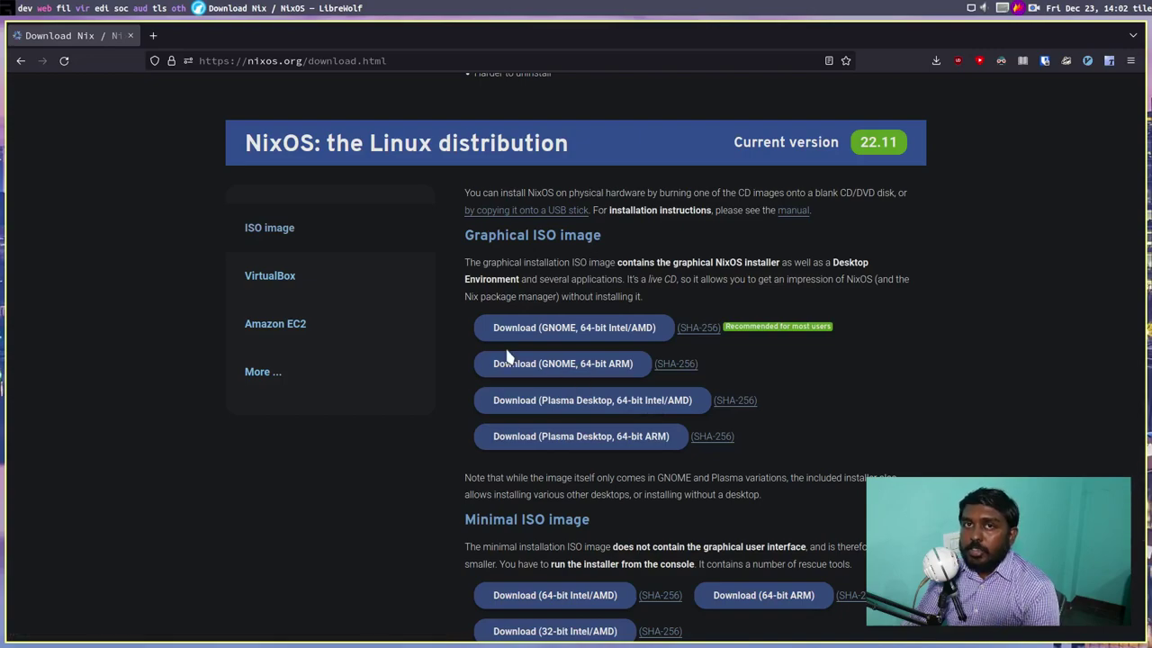
click(82, 11)
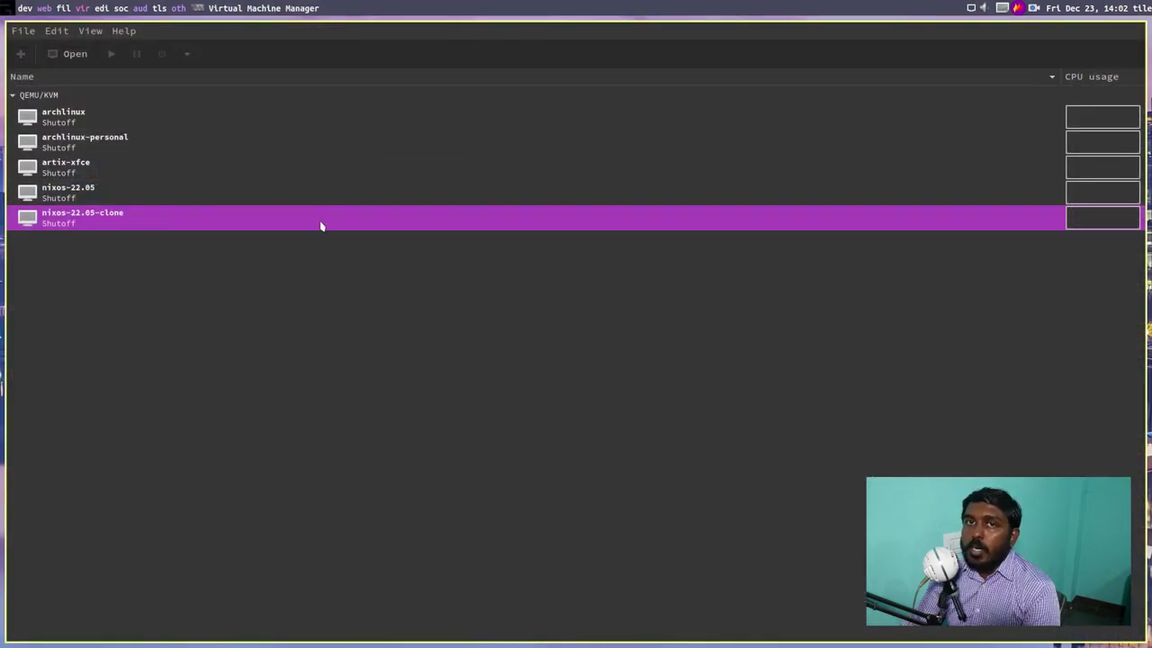
Start a new VM using 'Local install media (ISO image or CDROM)' and go Forward.
click(20, 53)
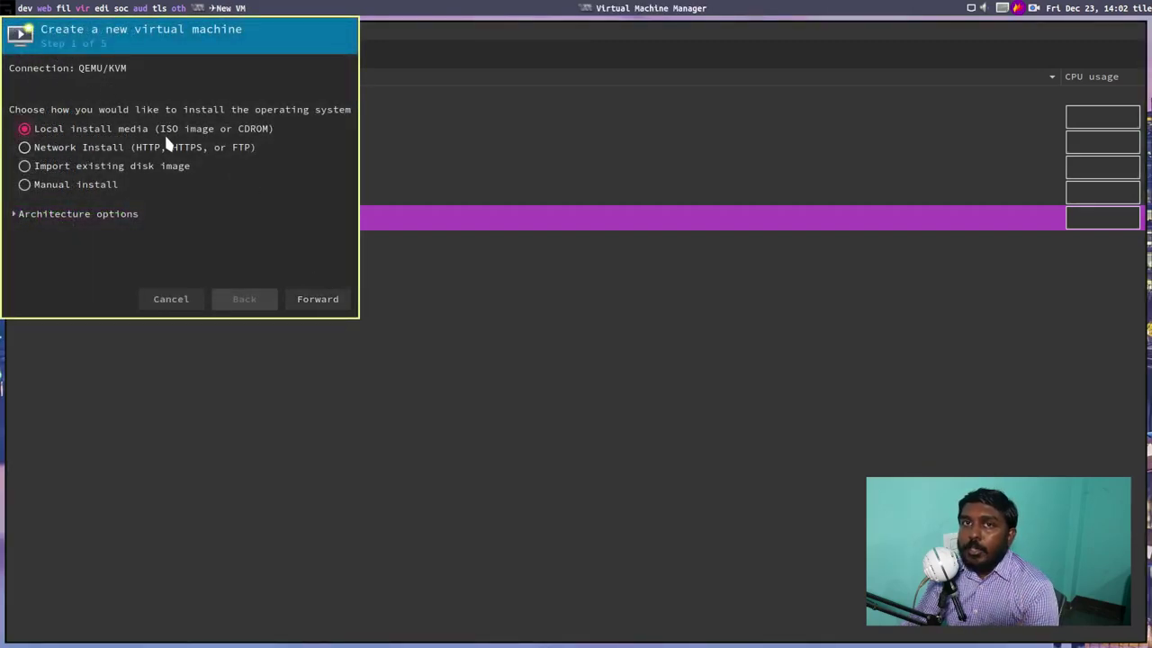
click(297, 299)
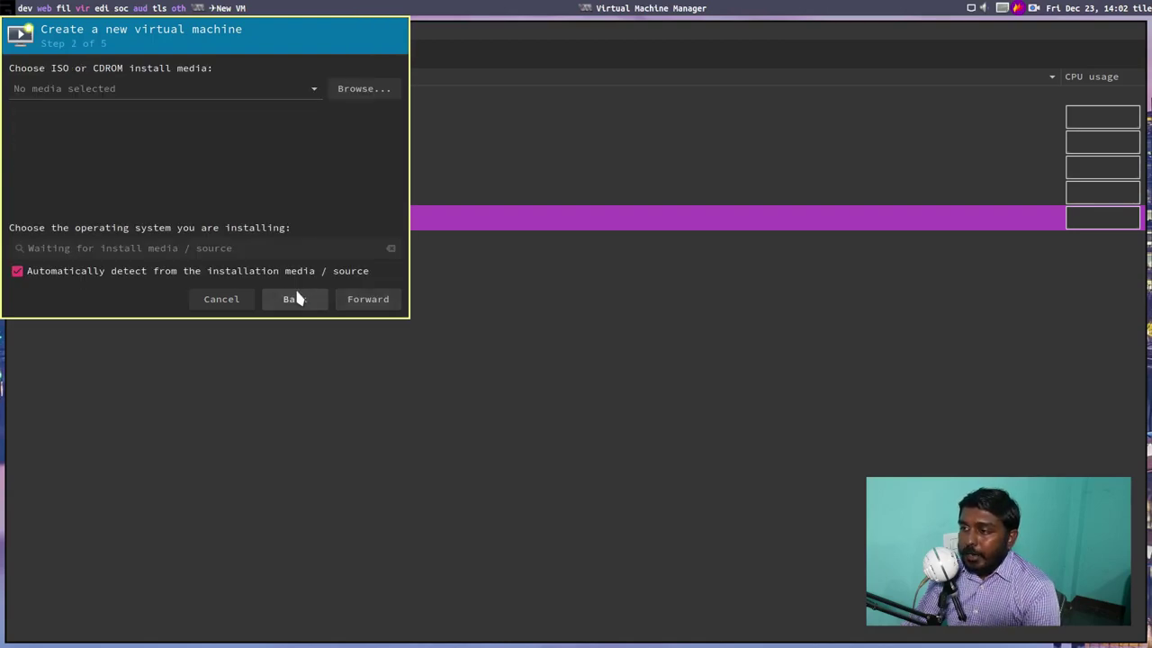
Choose the nixos-plasma5-22.11 ISO from the iso pool as install media and continue.
click(347, 89)
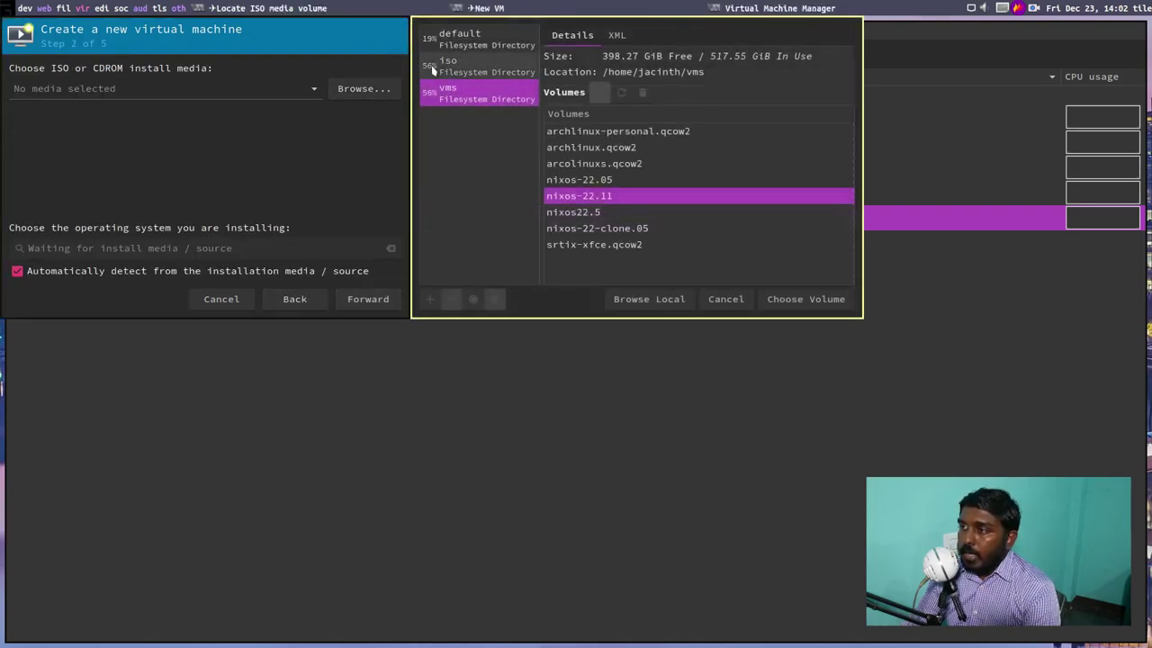
click(456, 69)
scroll(589, 214, down, 1)
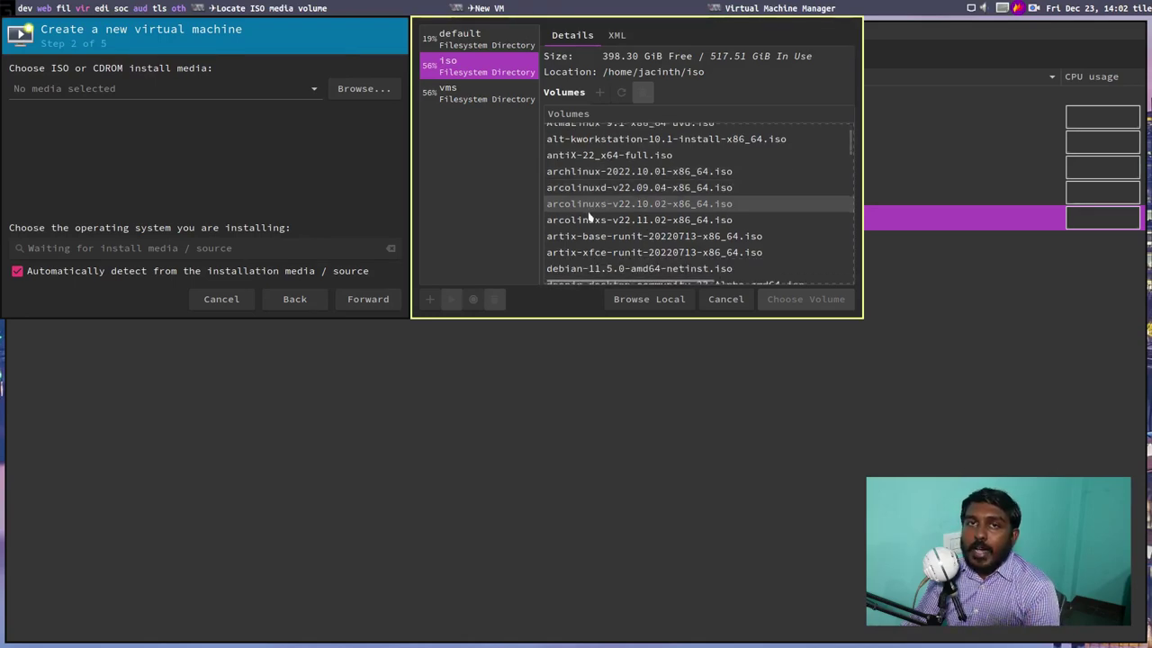
scroll(587, 220, down, 6)
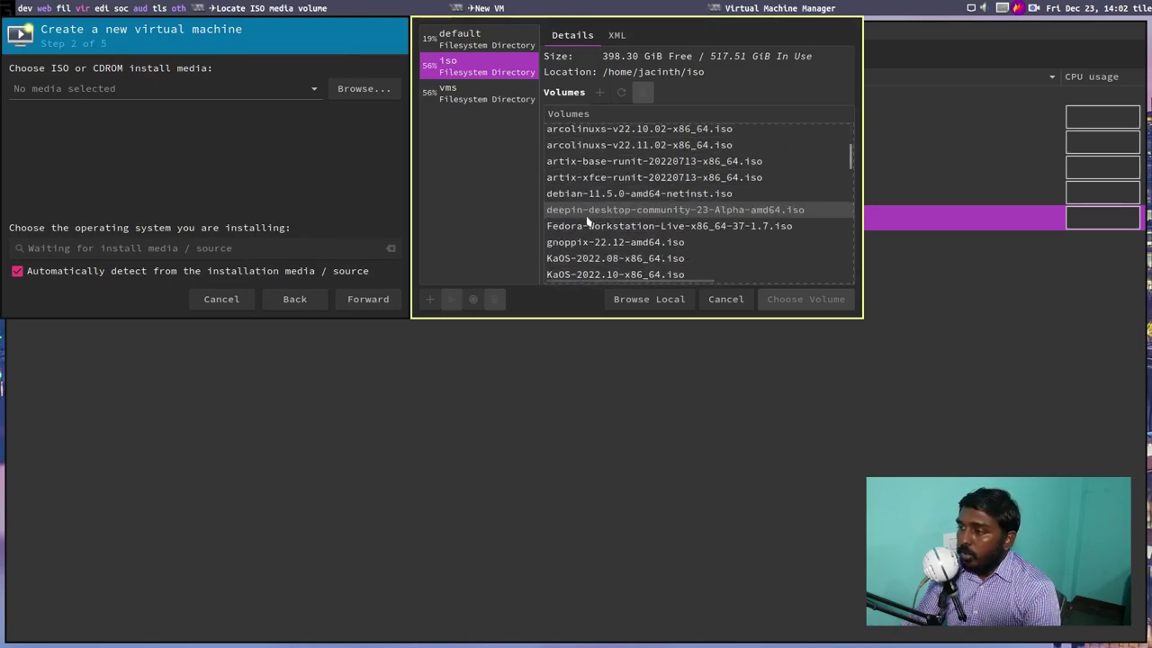
scroll(587, 219, down, 2)
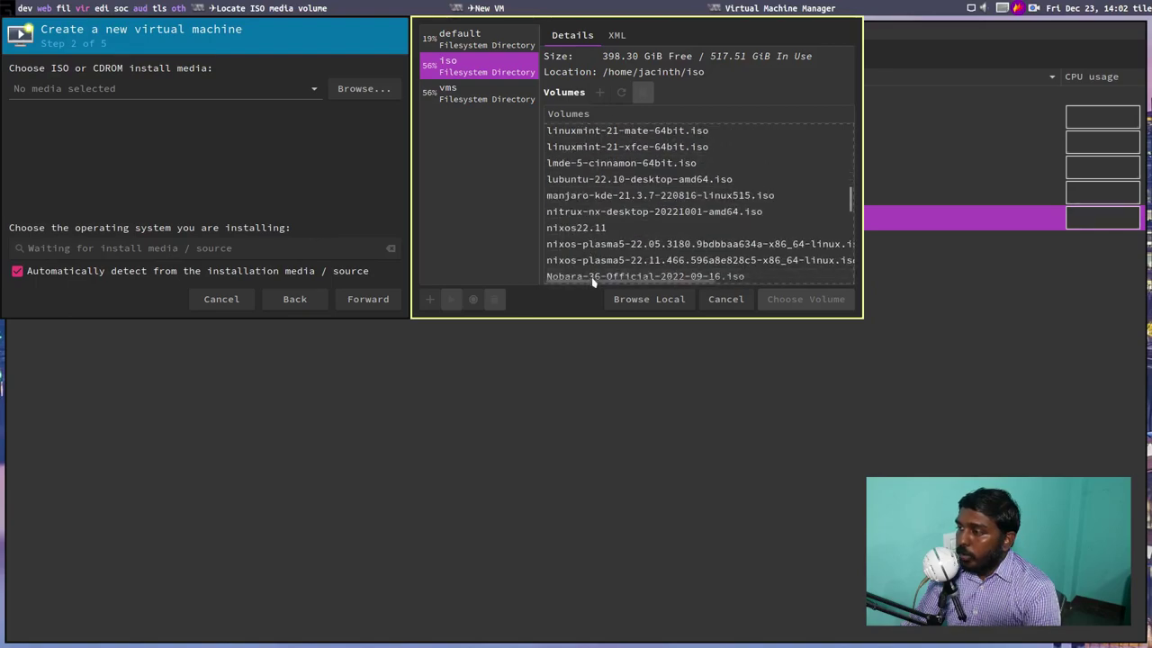
click(648, 260)
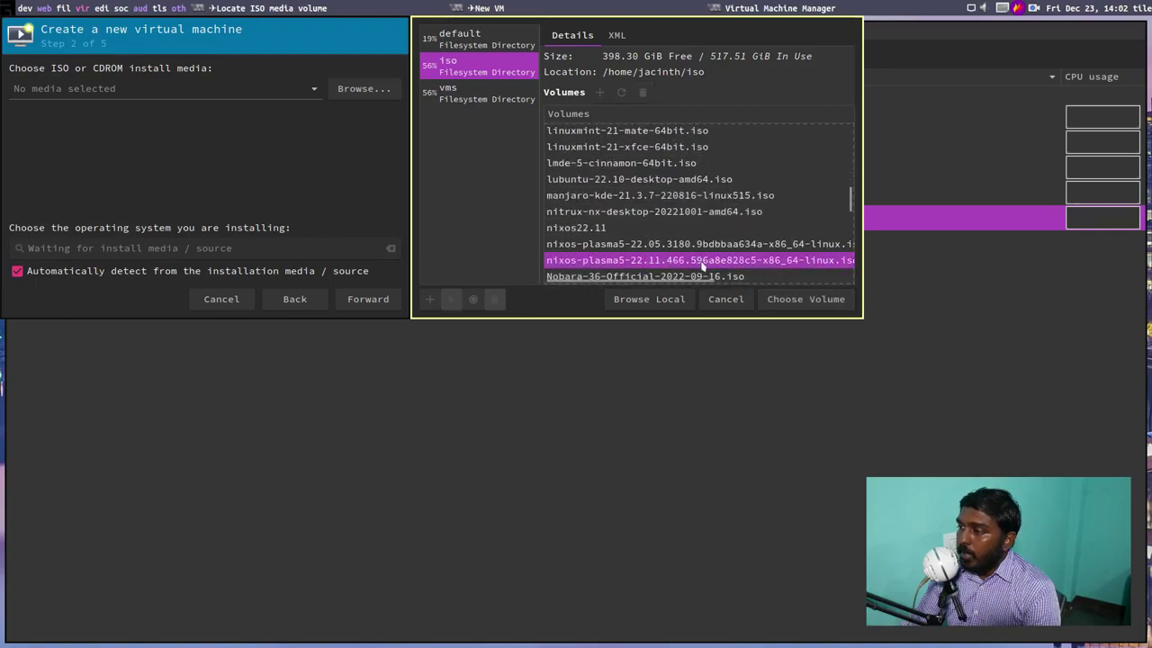
click(804, 299)
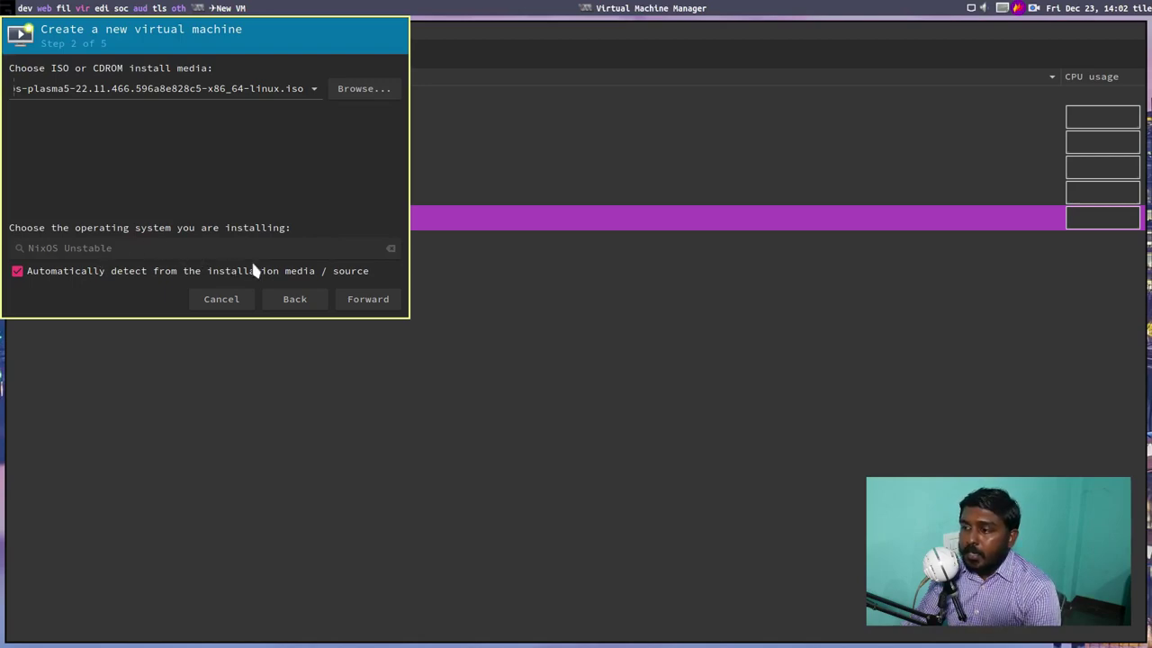
click(366, 300)
Set the VM memory to 6000 MiB and the CPU count to 3.
double_click(76, 93)
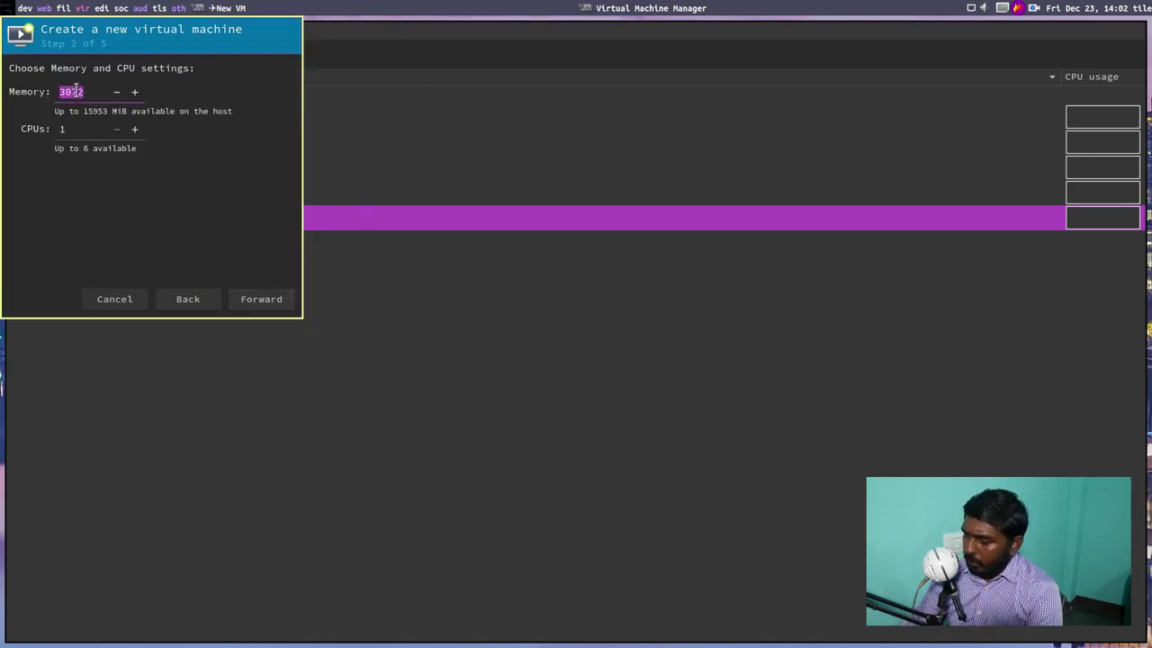
text(6000)
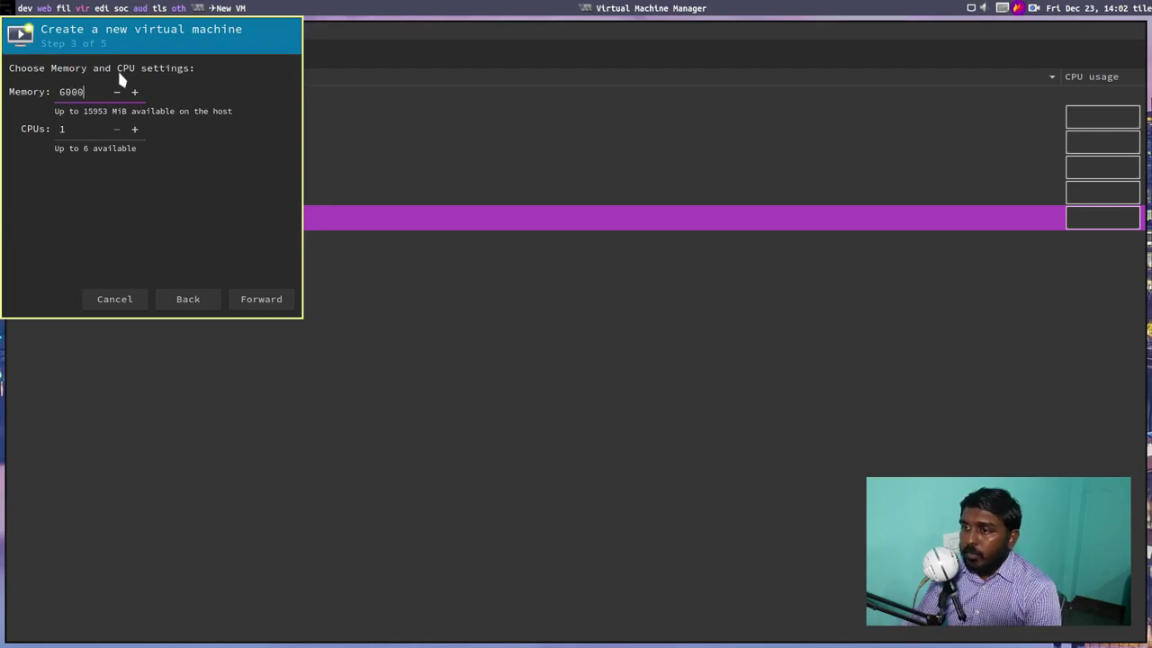
click(135, 129)
click(135, 129)
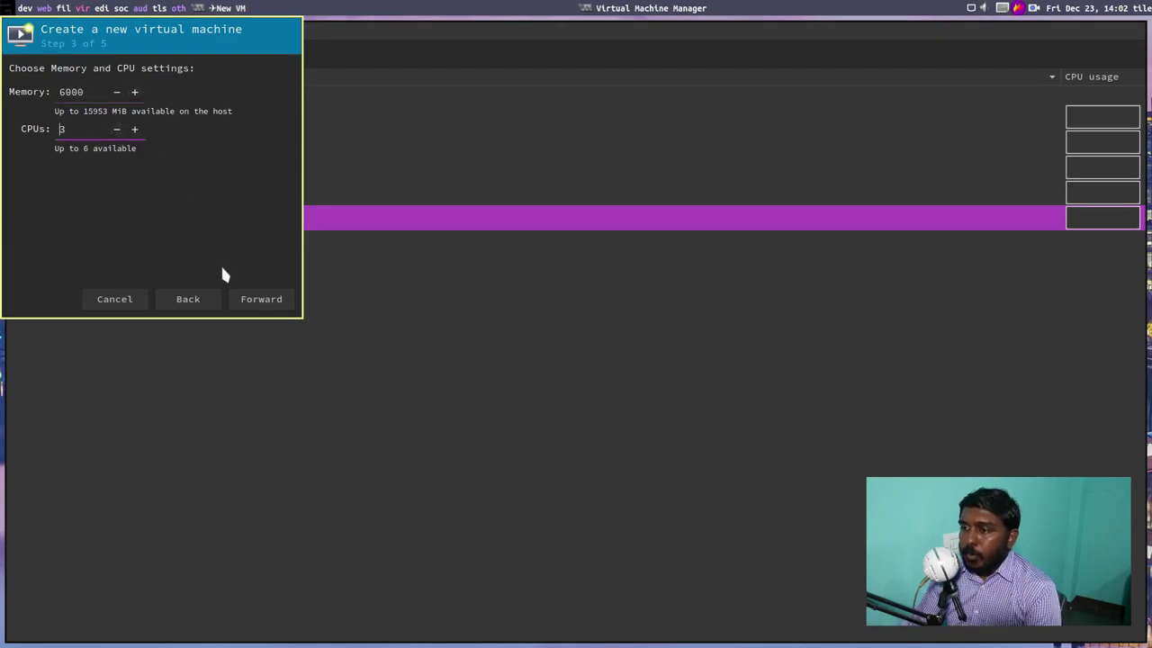
Choose 'Select or create custom storage' and open the storage volume chooser.
click(251, 306)
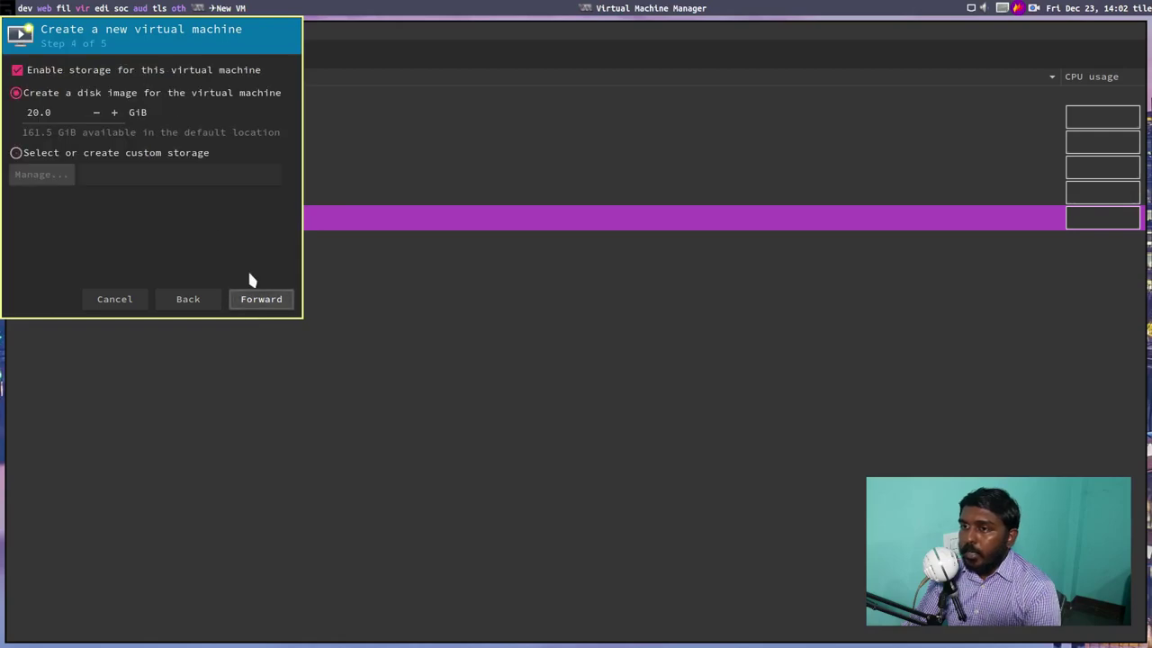
click(55, 152)
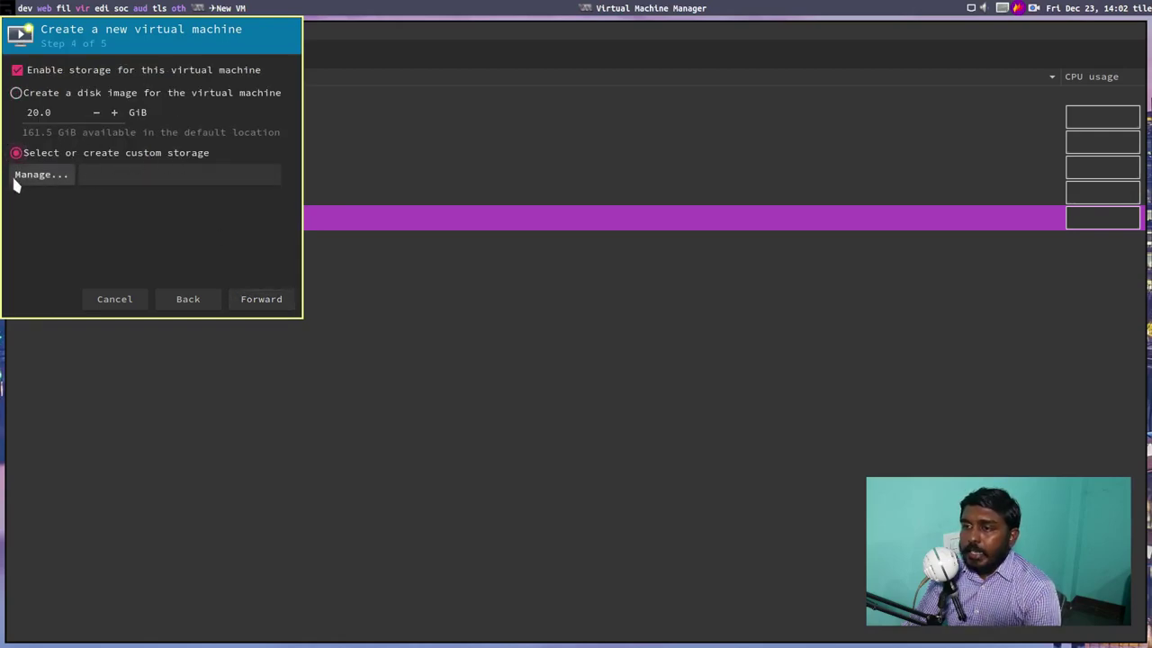
click(45, 173)
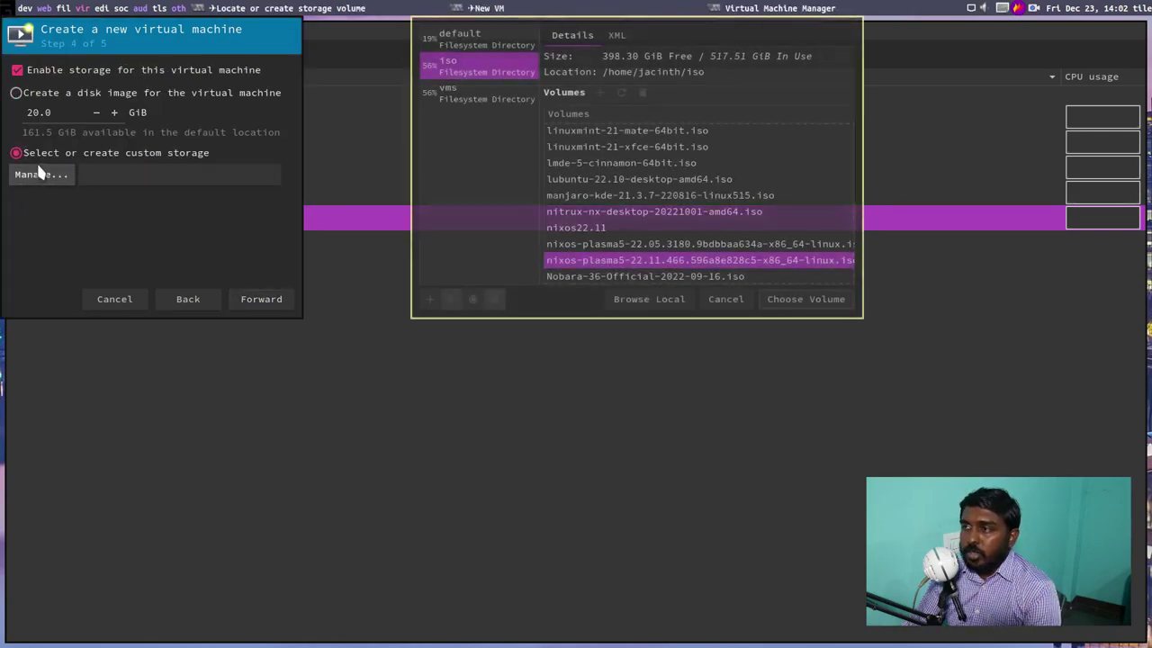
Create a 50 GiB qcow2 volume named nixos-22.11 in the vms pool.
click(467, 97)
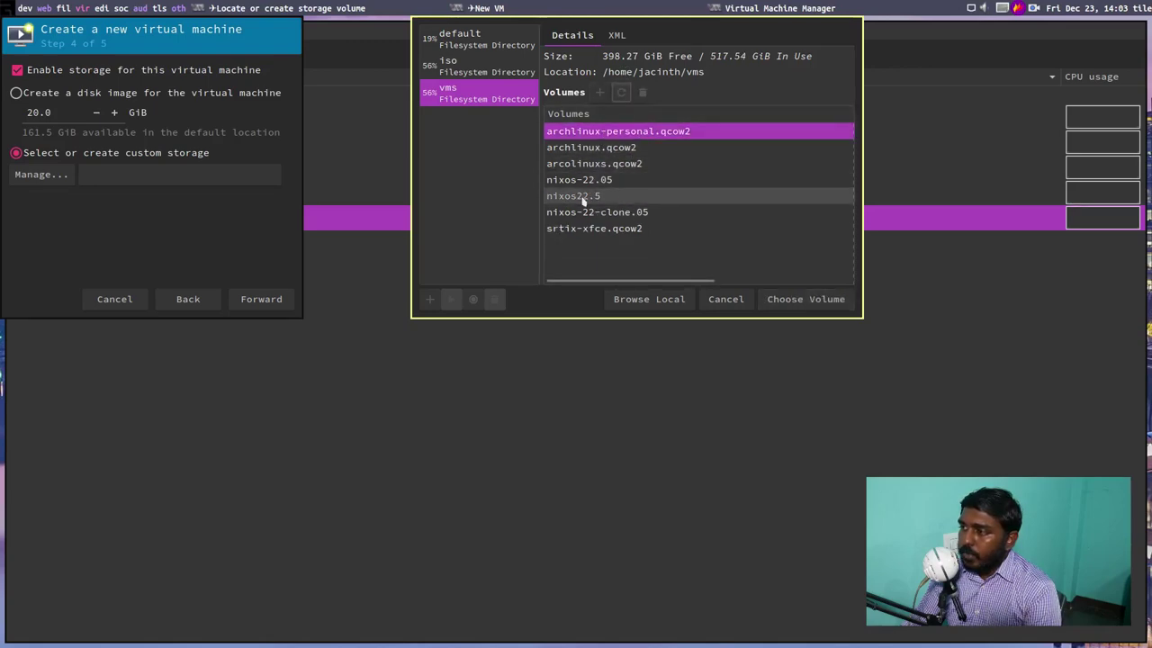
click(599, 92)
click(189, 421)
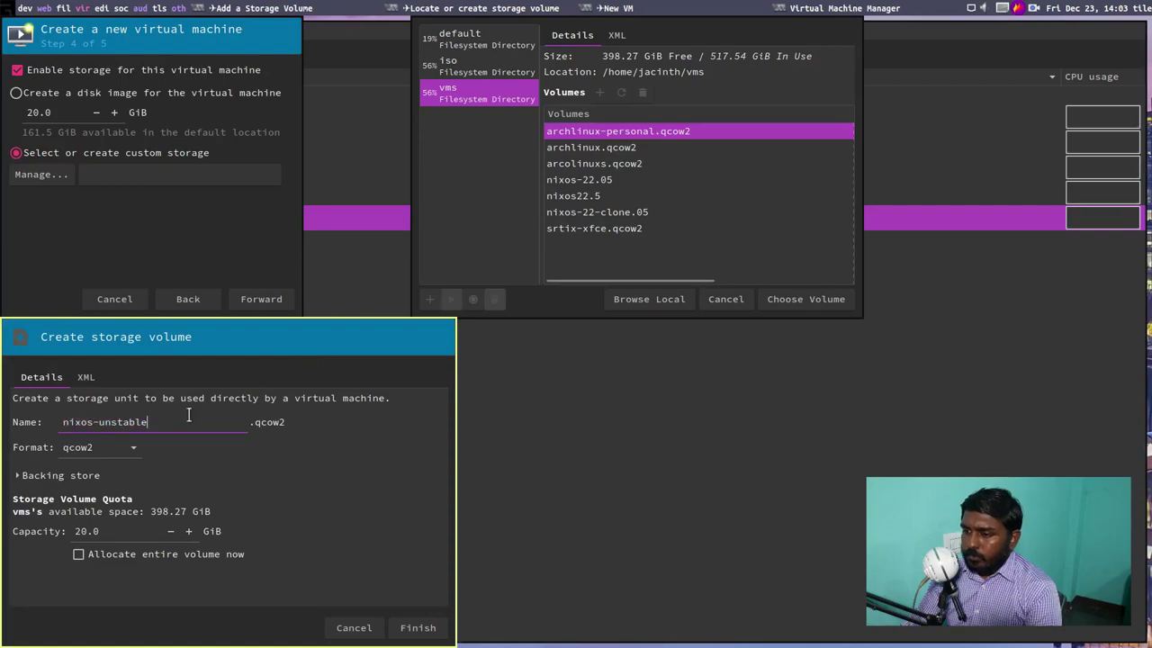
double_click(115, 423)
text(22.11)
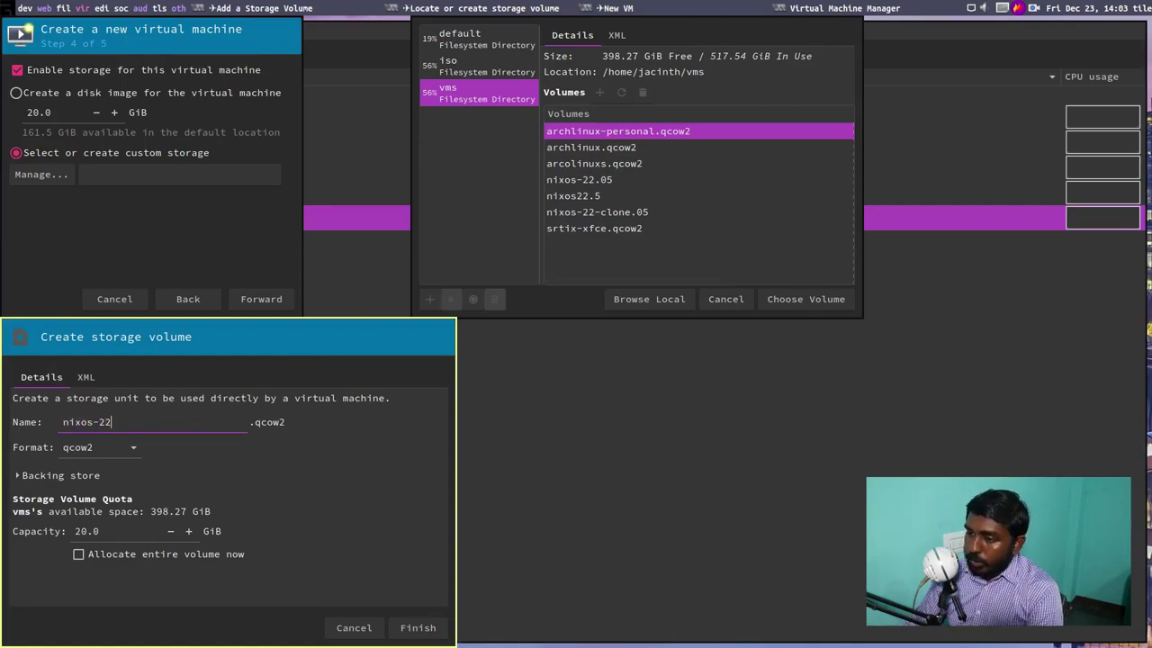
click(81, 531)
key(BackSpace)
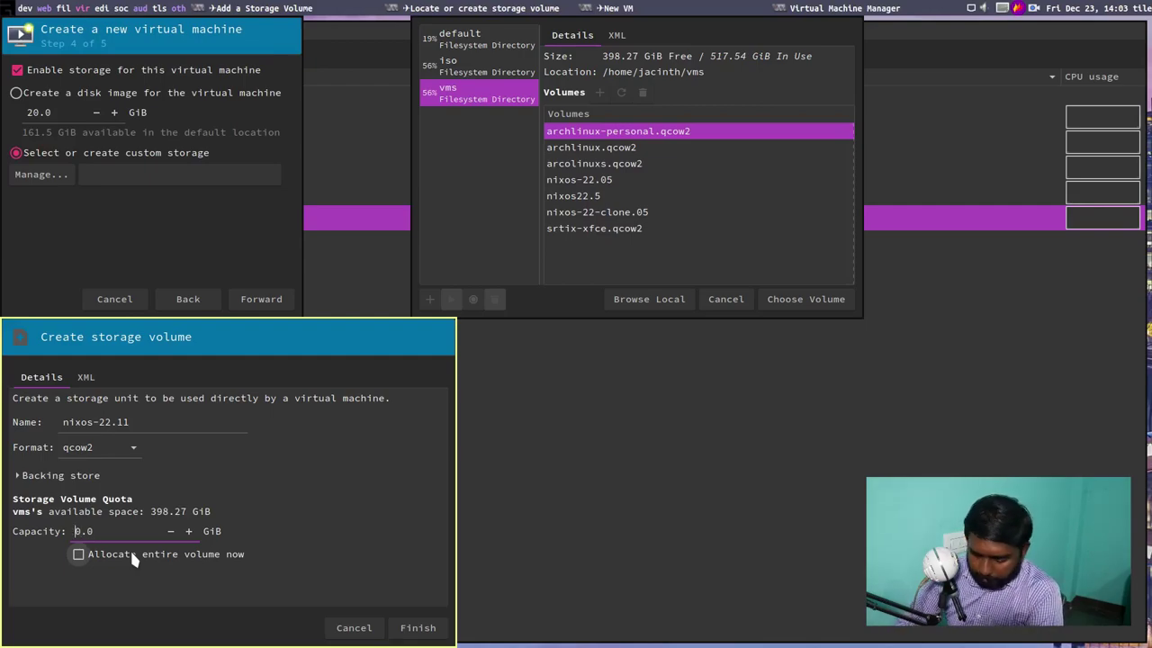
text(5)
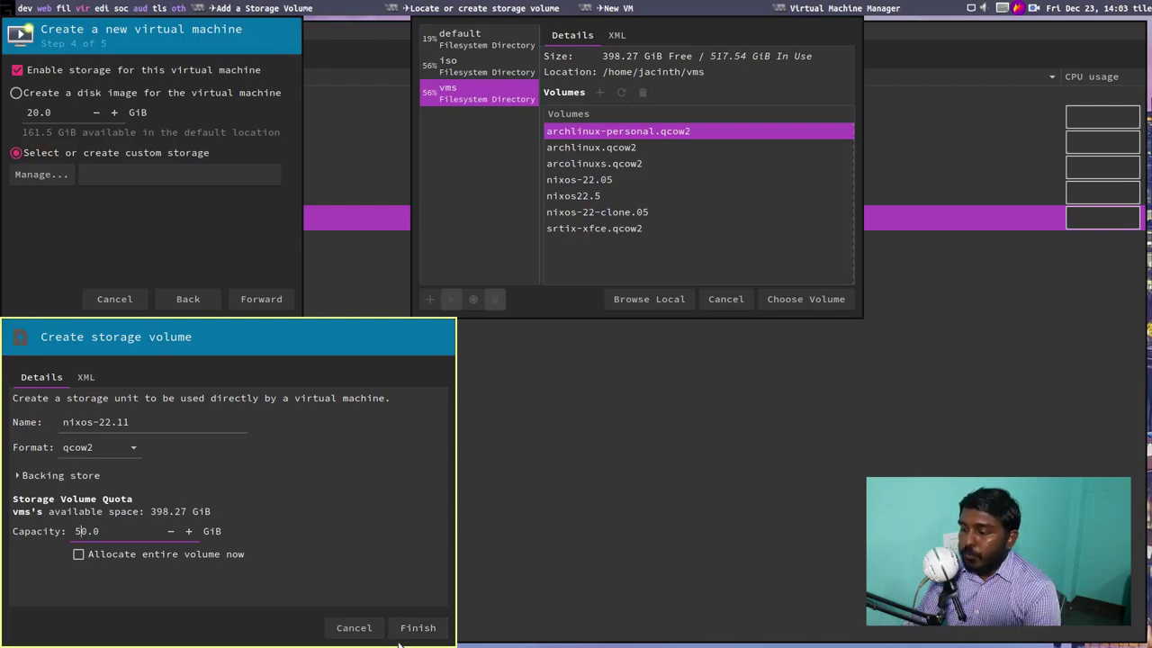
click(412, 635)
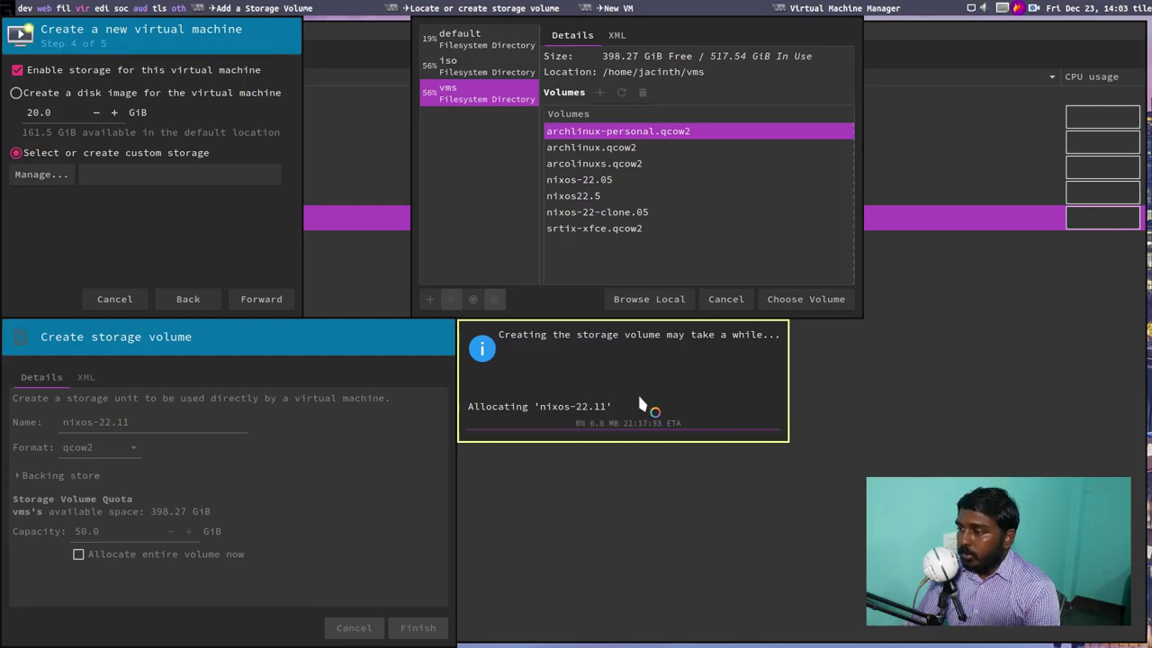
Attach the nixos-22.11 volume, name the VM nixos-22.11, and finish creating it.
click(803, 300)
click(275, 301)
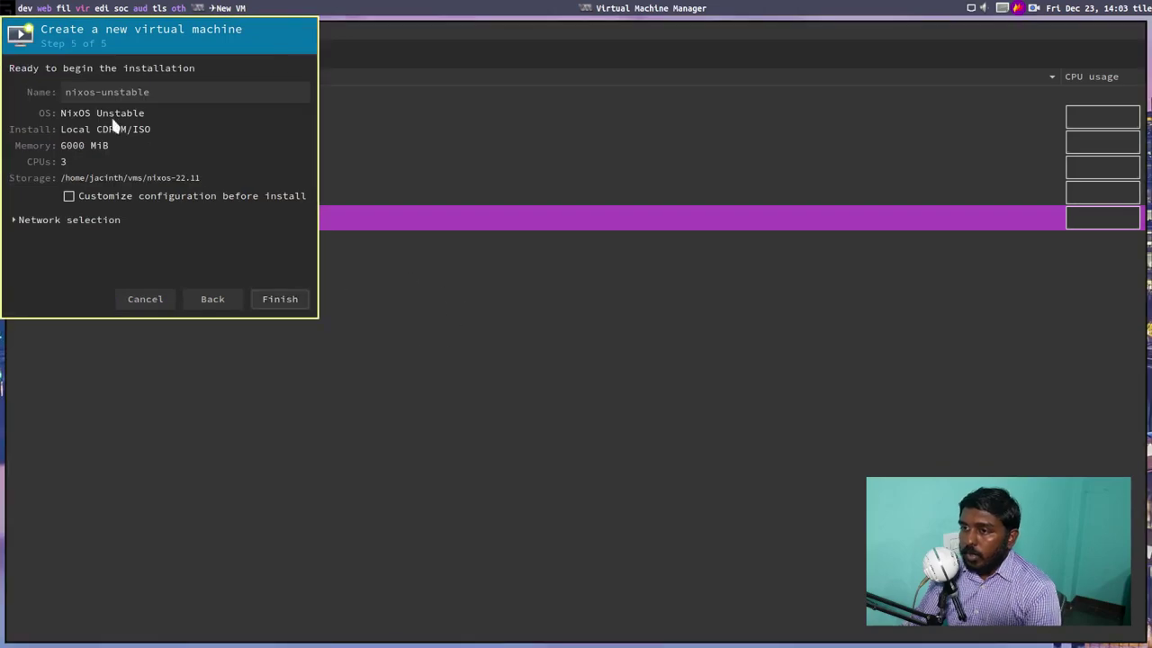
double_click(126, 92)
text(22.11)
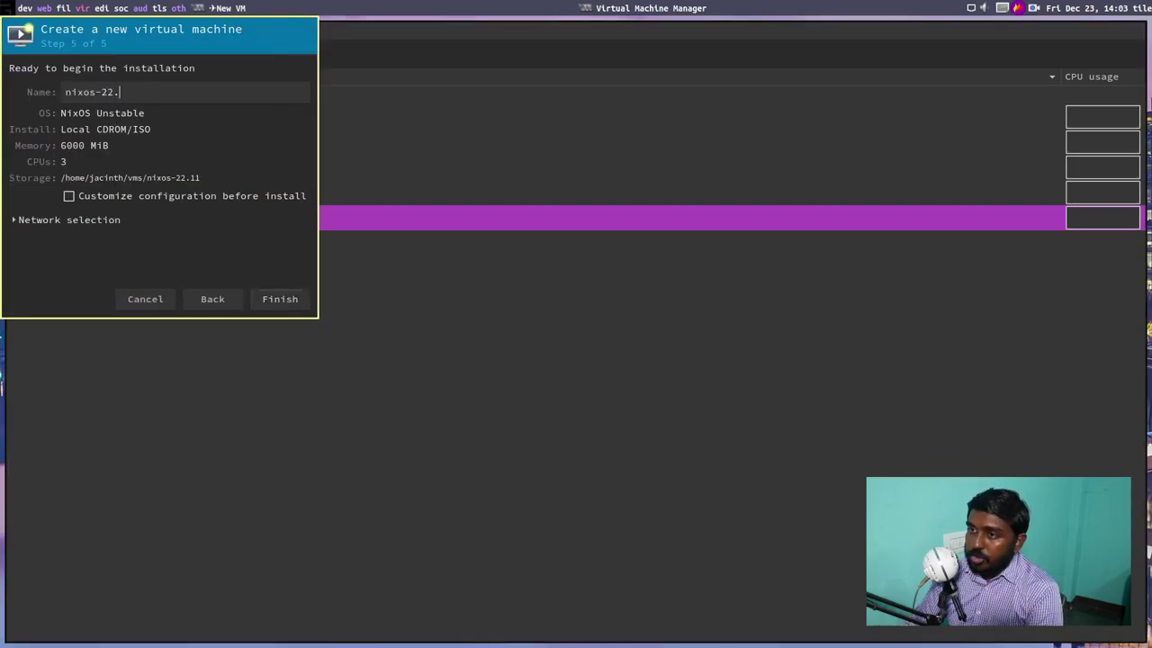
click(280, 299)
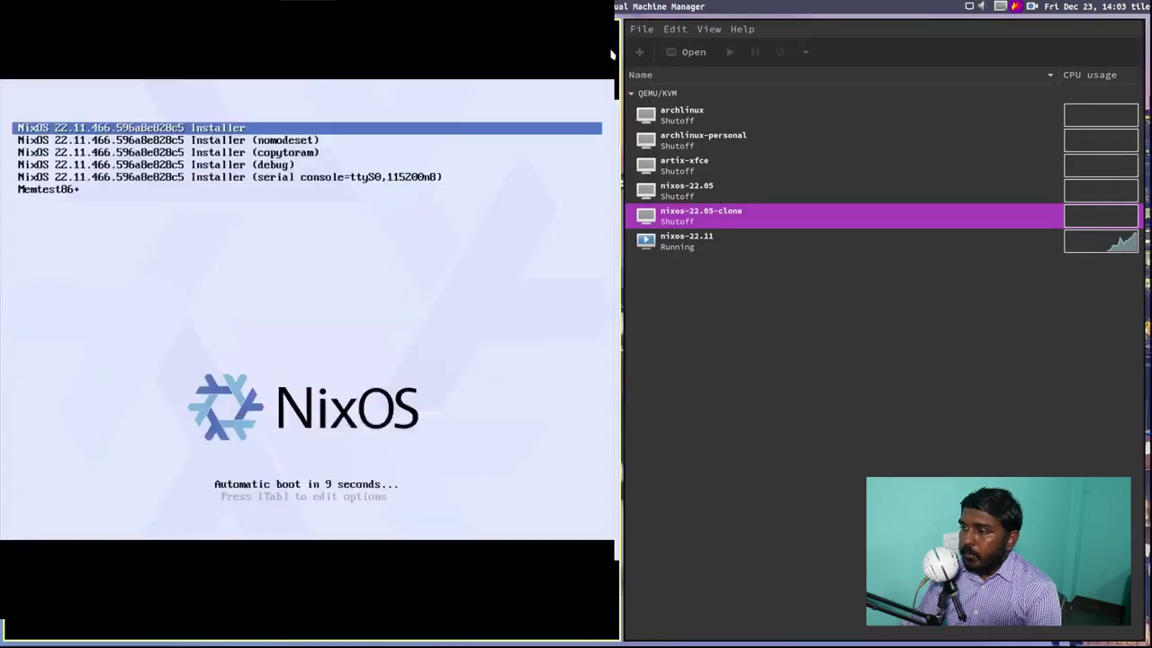
Boot the default NixOS installer entry fullscreen and open the Welcome page's language list.
key(F11)
key(Return)
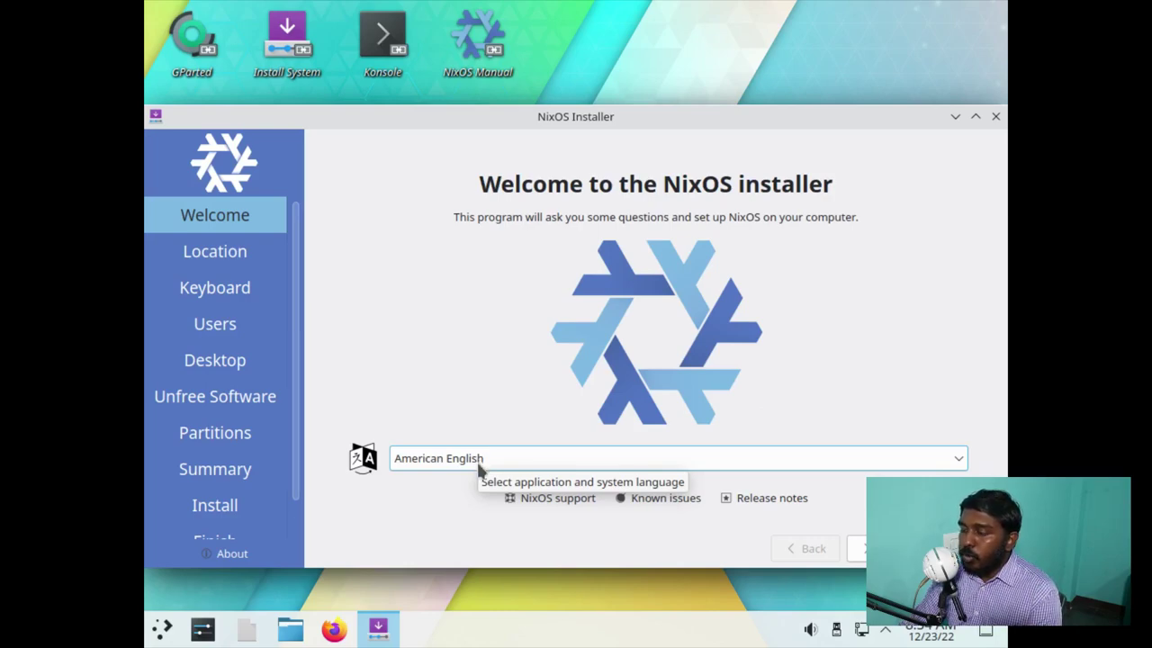
click(479, 468)
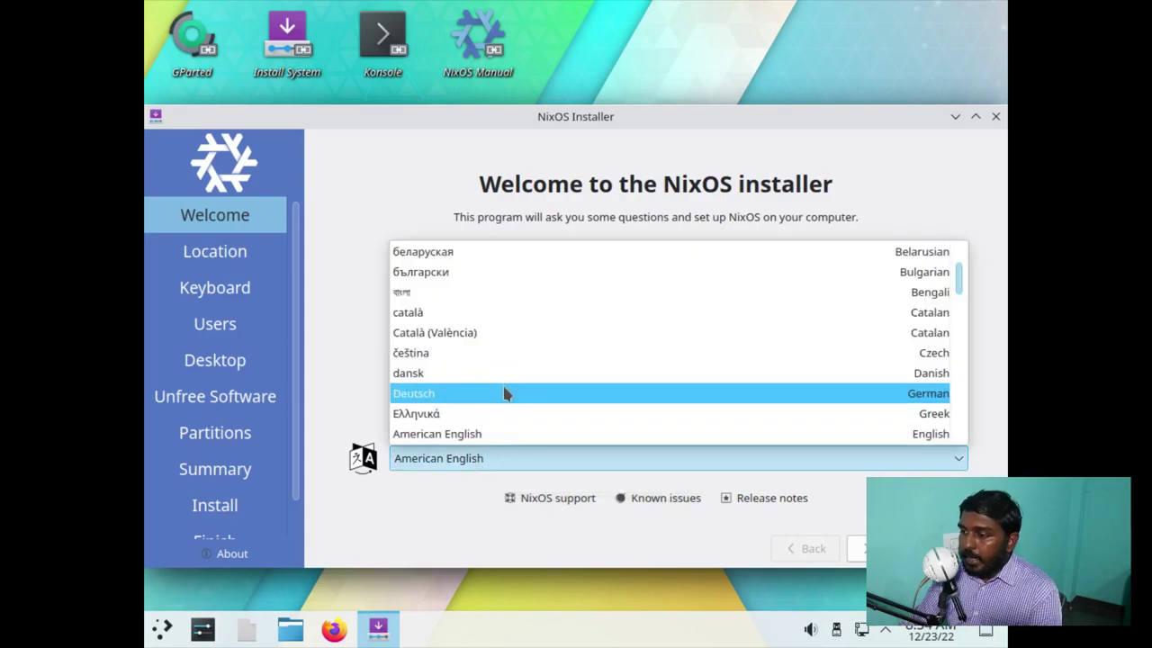
scroll(501, 392, down, 3)
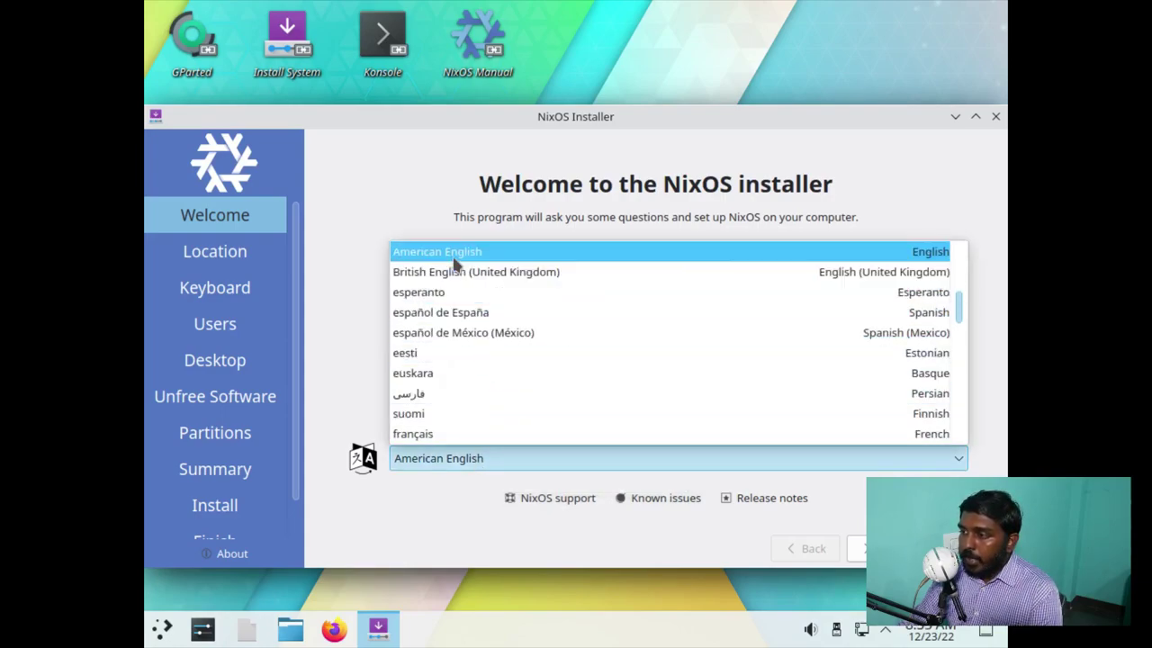
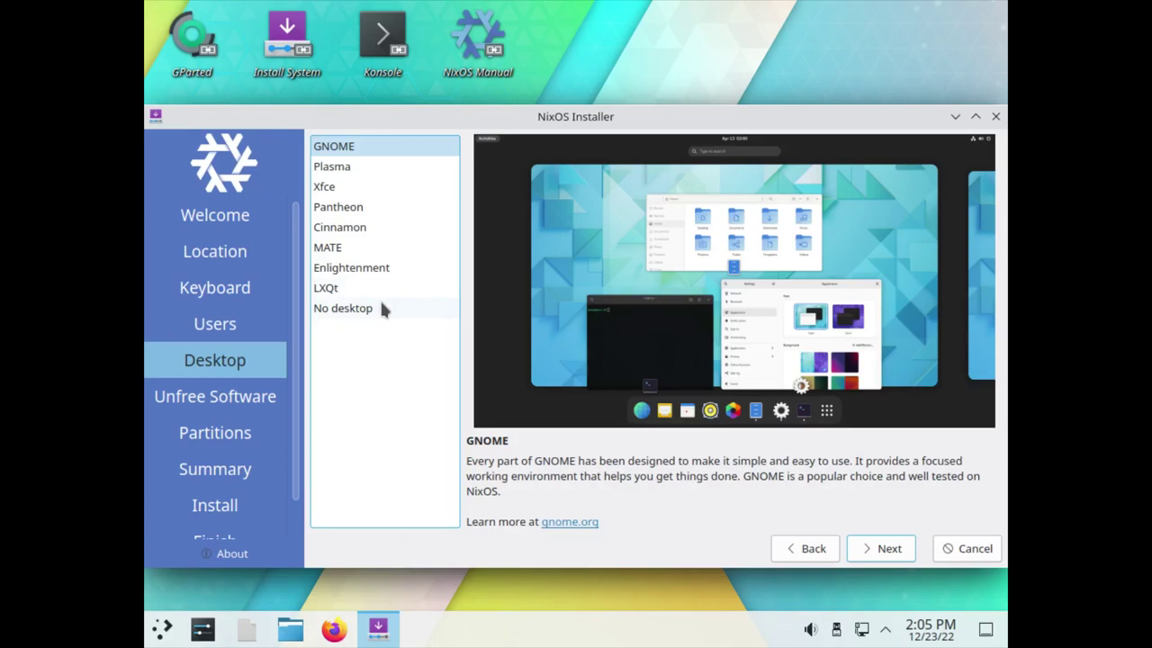
Choose No desktop and allow unfree software packages.
click(381, 306)
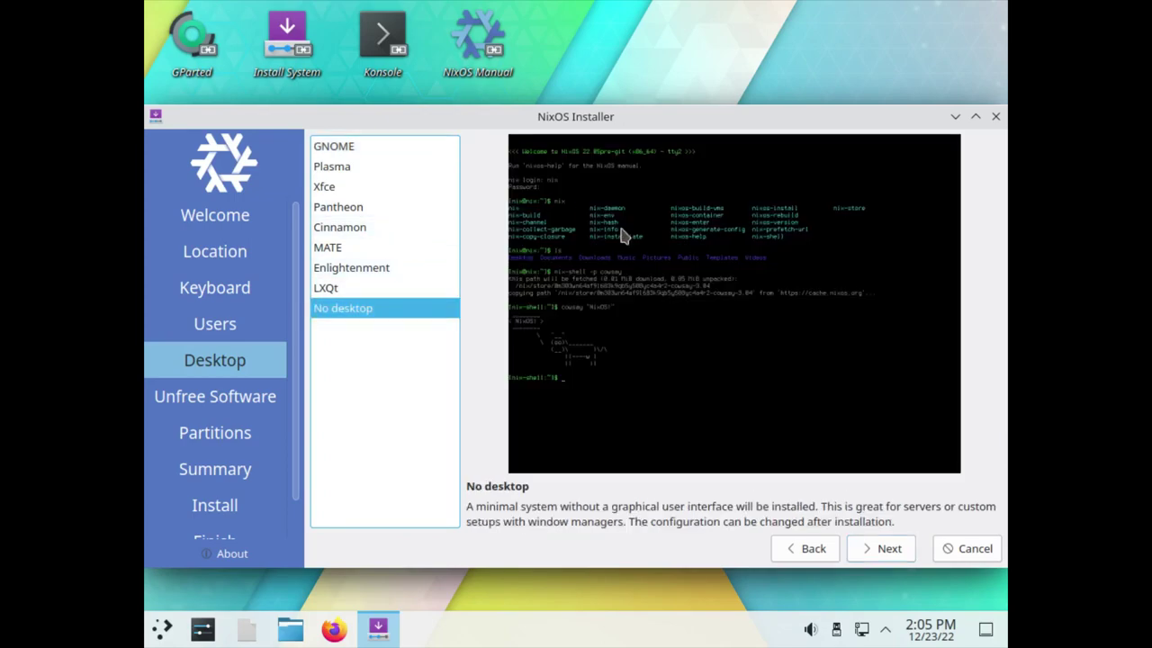
click(886, 548)
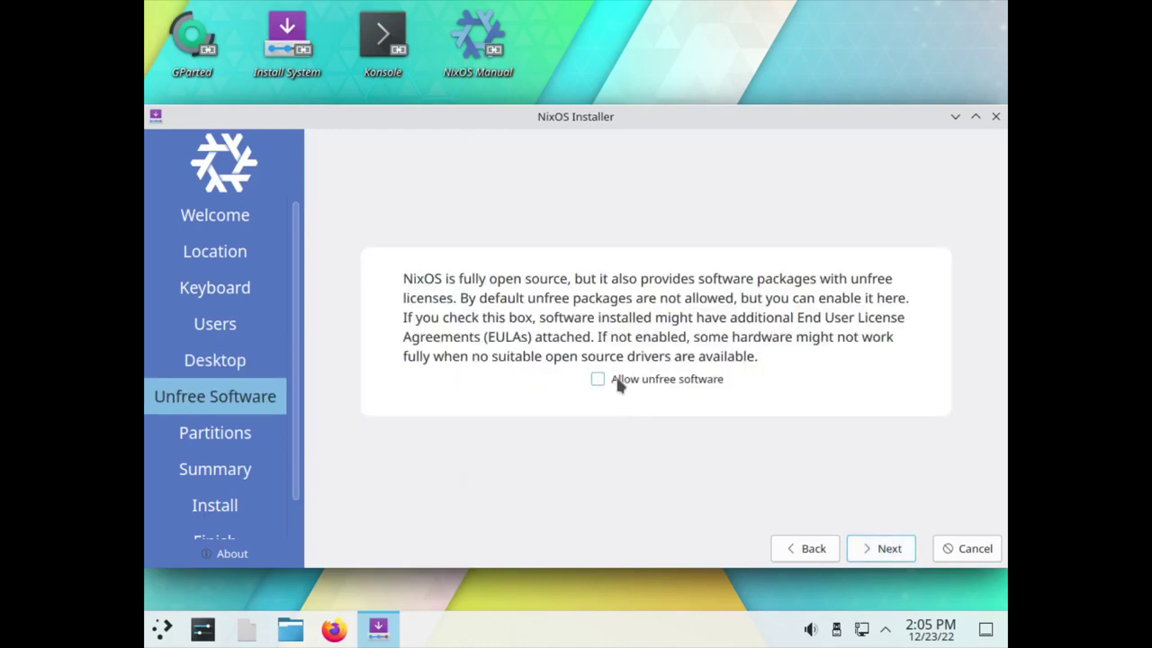
click(599, 379)
click(872, 549)
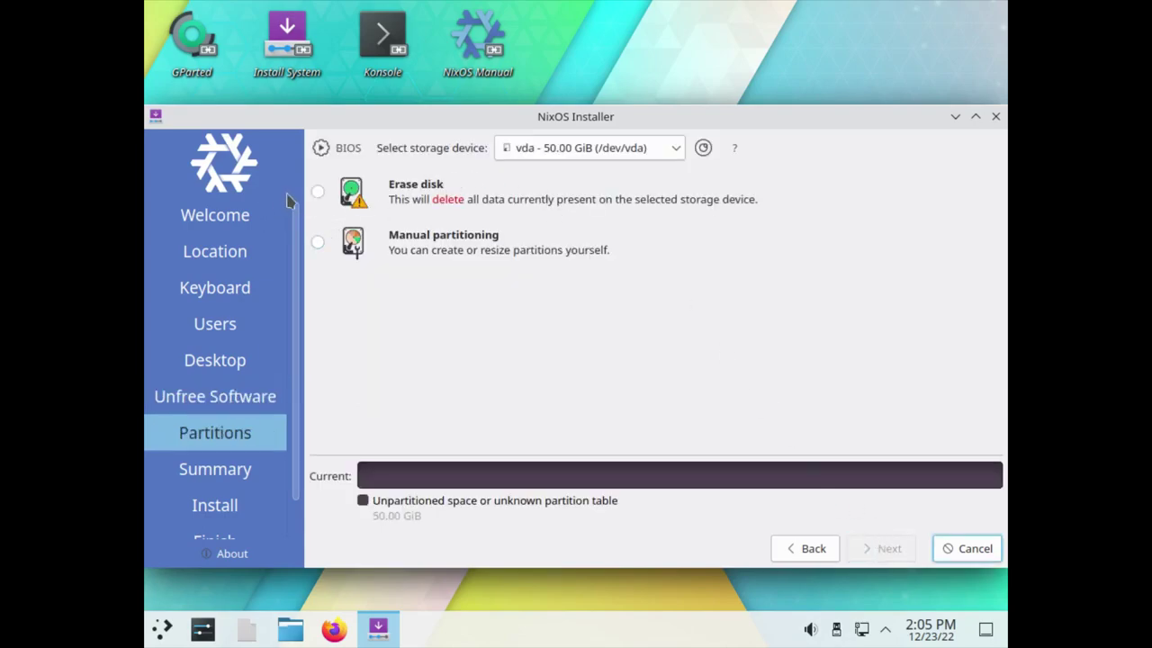
Erase the whole disk and add a swap partition without hibernation.
click(317, 191)
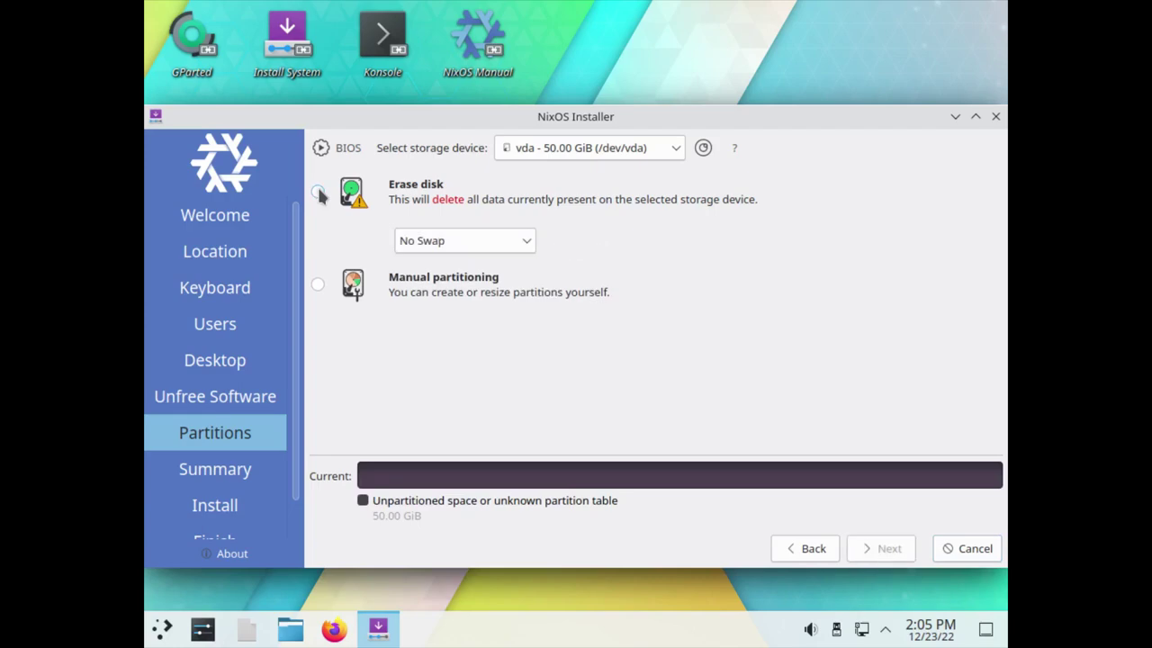
click(497, 248)
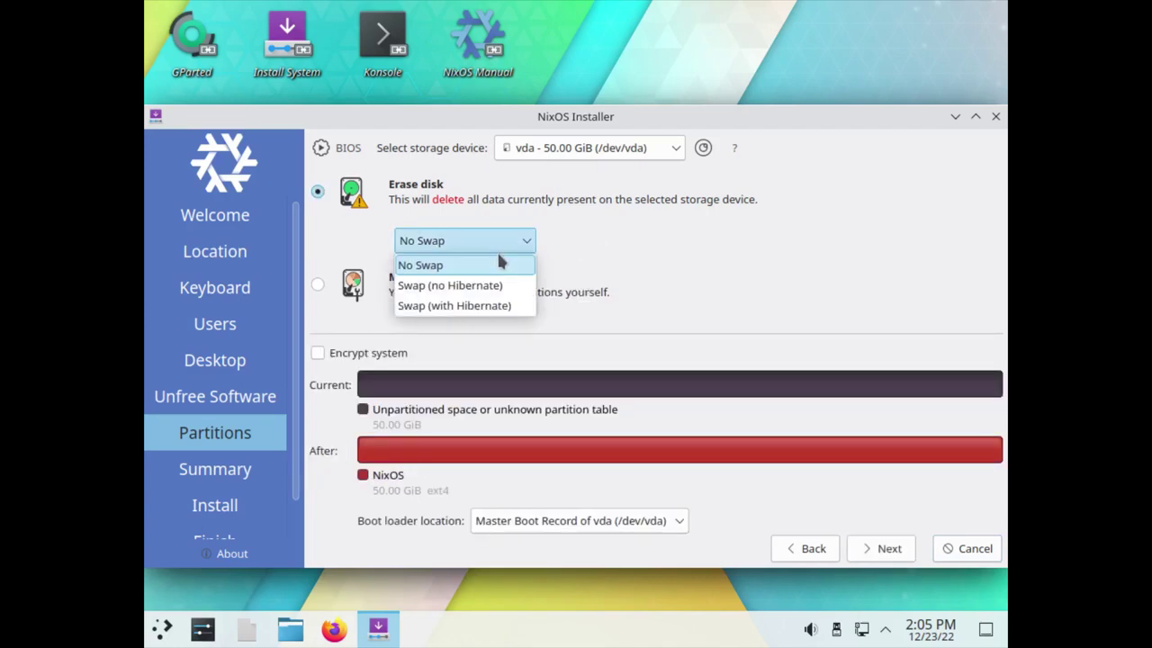
click(520, 285)
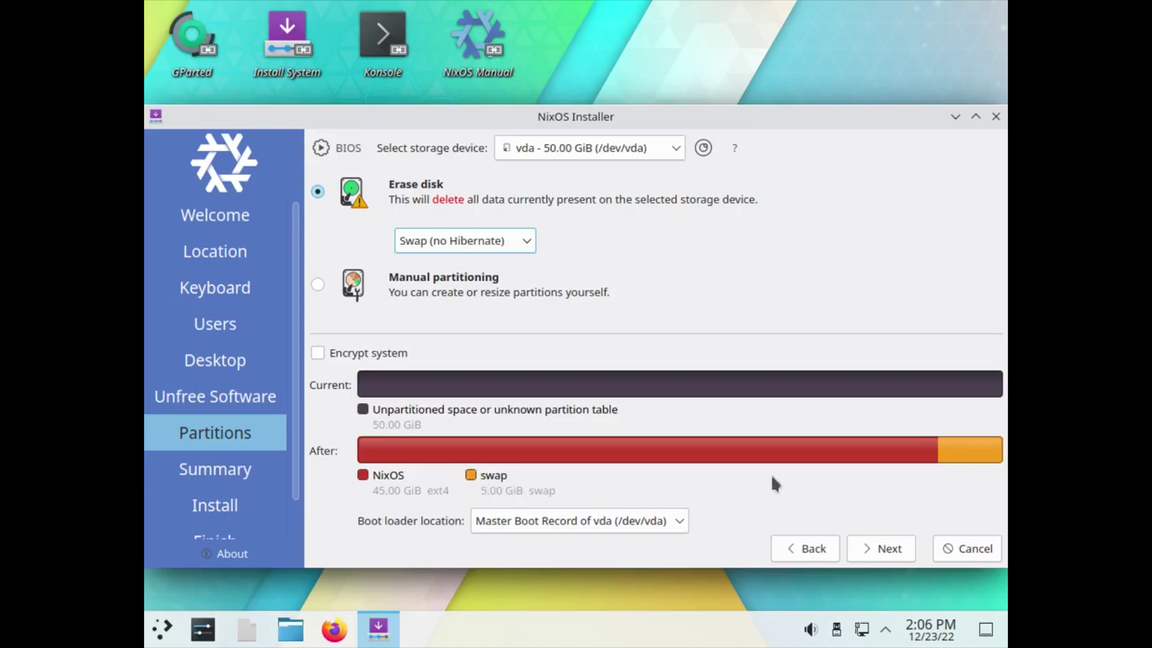
click(879, 548)
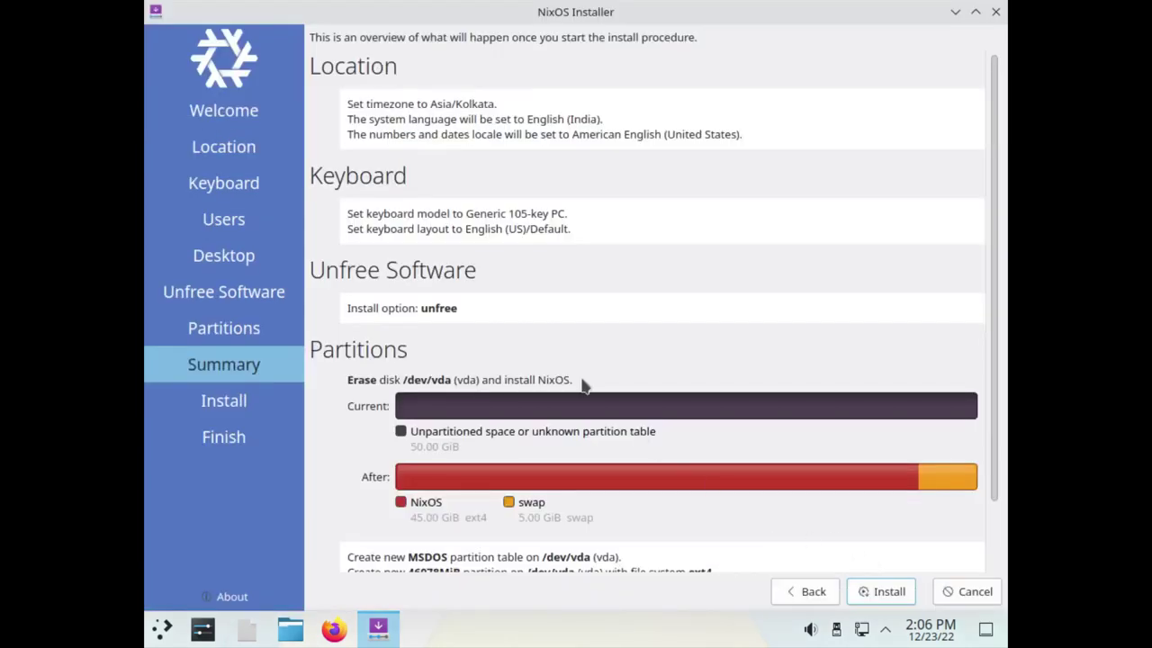
Review the installation summary and start installing NixOS with these settings.
scroll(584, 386, down, 2)
scroll(442, 170, up, 2)
scroll(652, 389, down, 2)
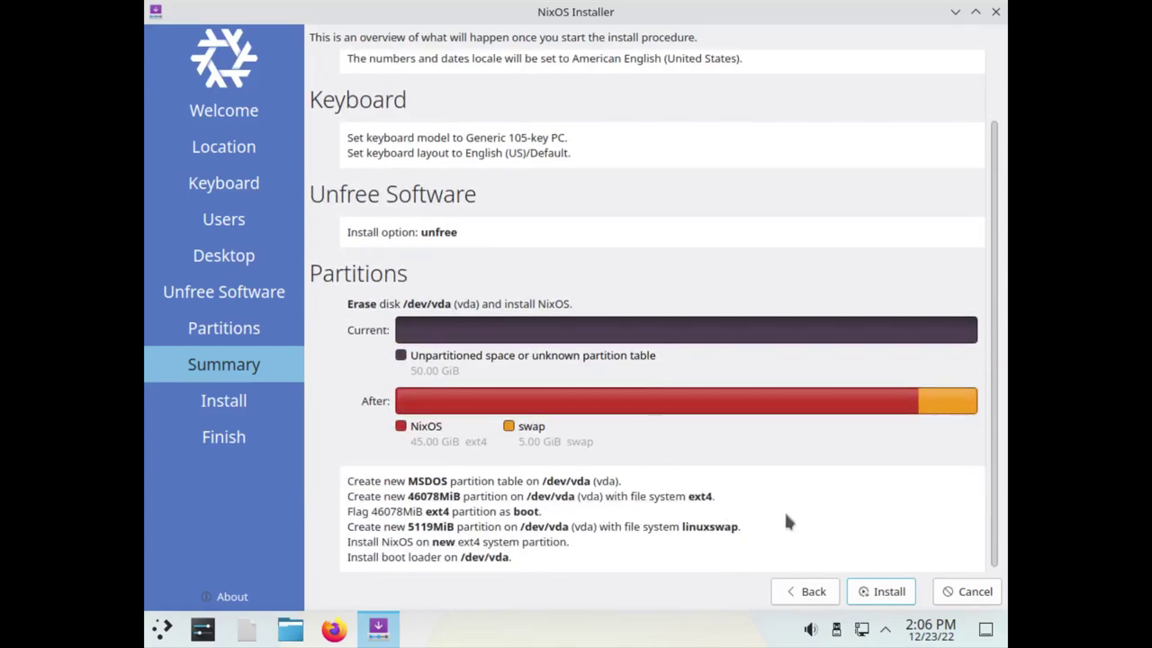
click(886, 592)
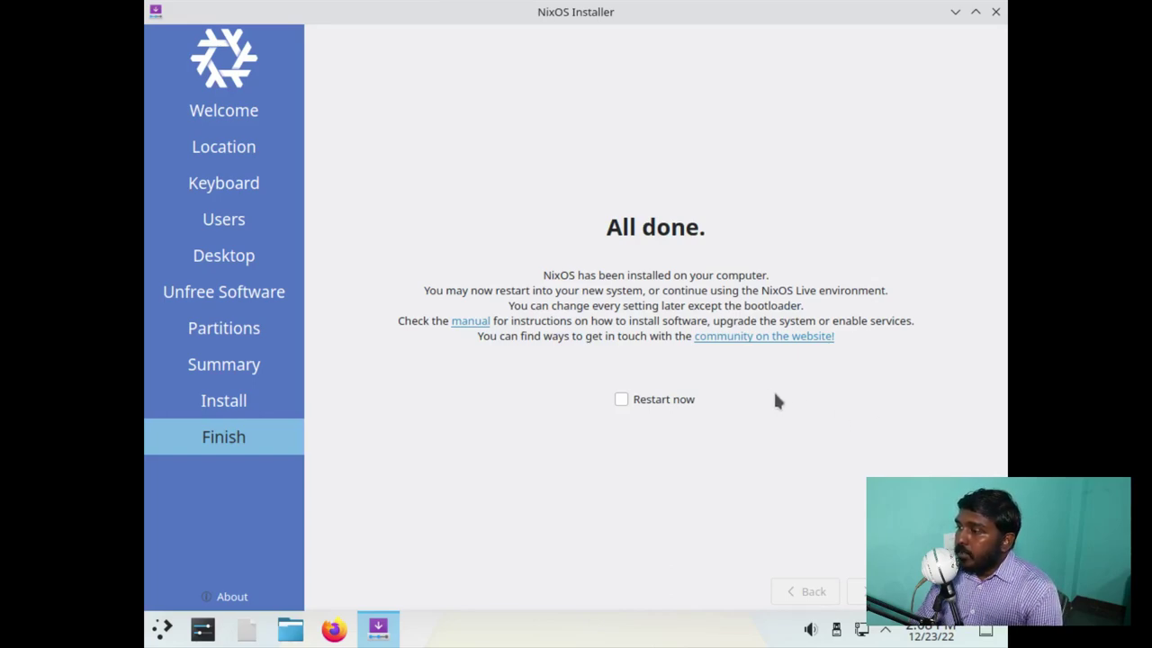
Finish with Restart now and make the VM display fullscreen.
click(621, 400)
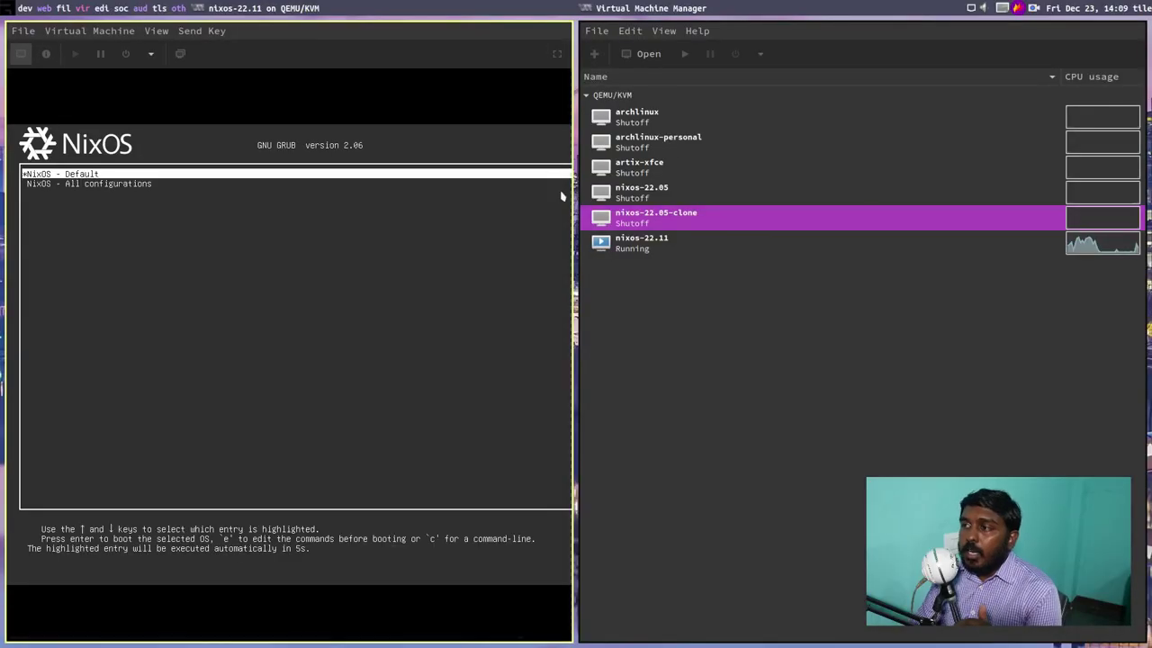
click(557, 53)
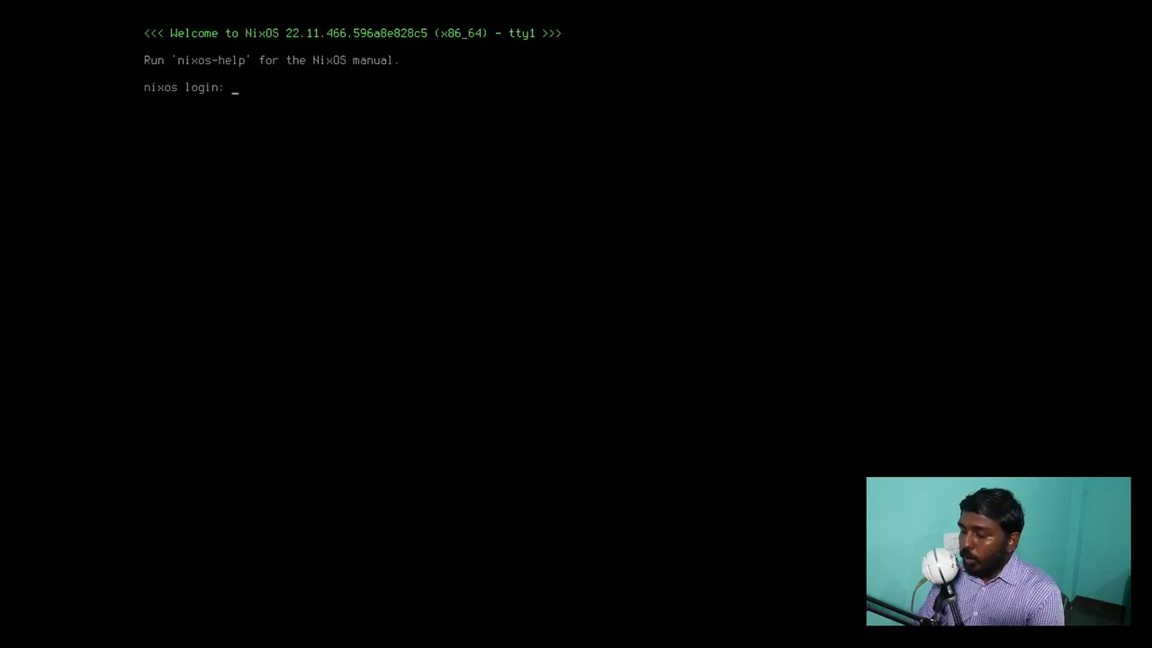
Log in at tty1 with the user's name and password.
text(jr)
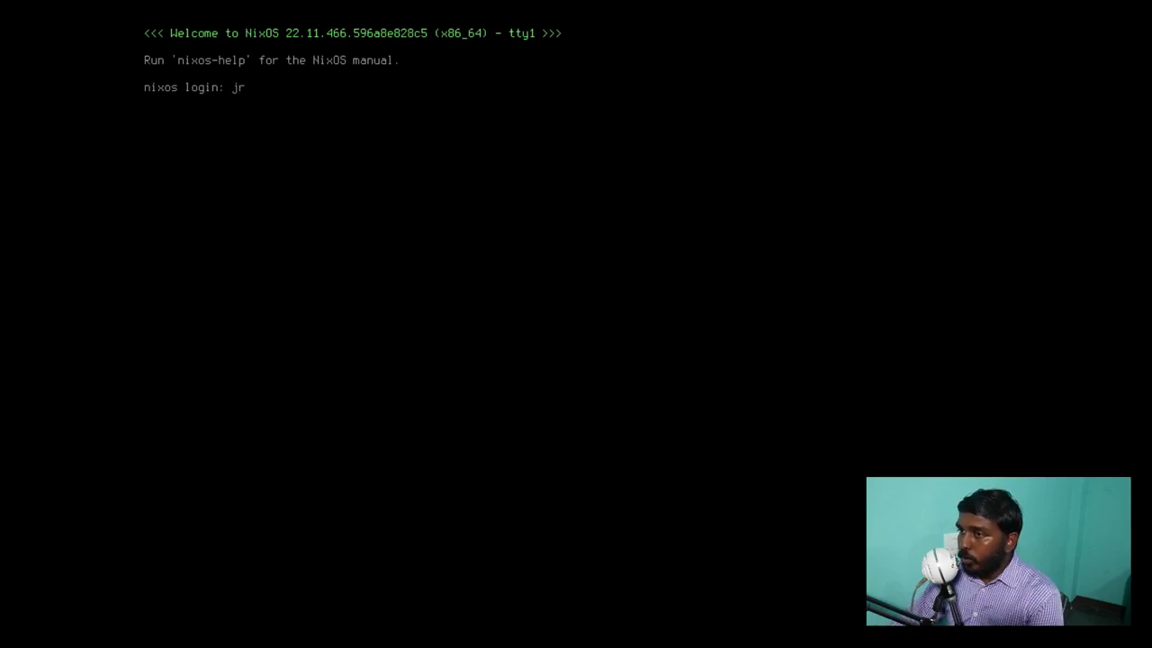
key(Return)
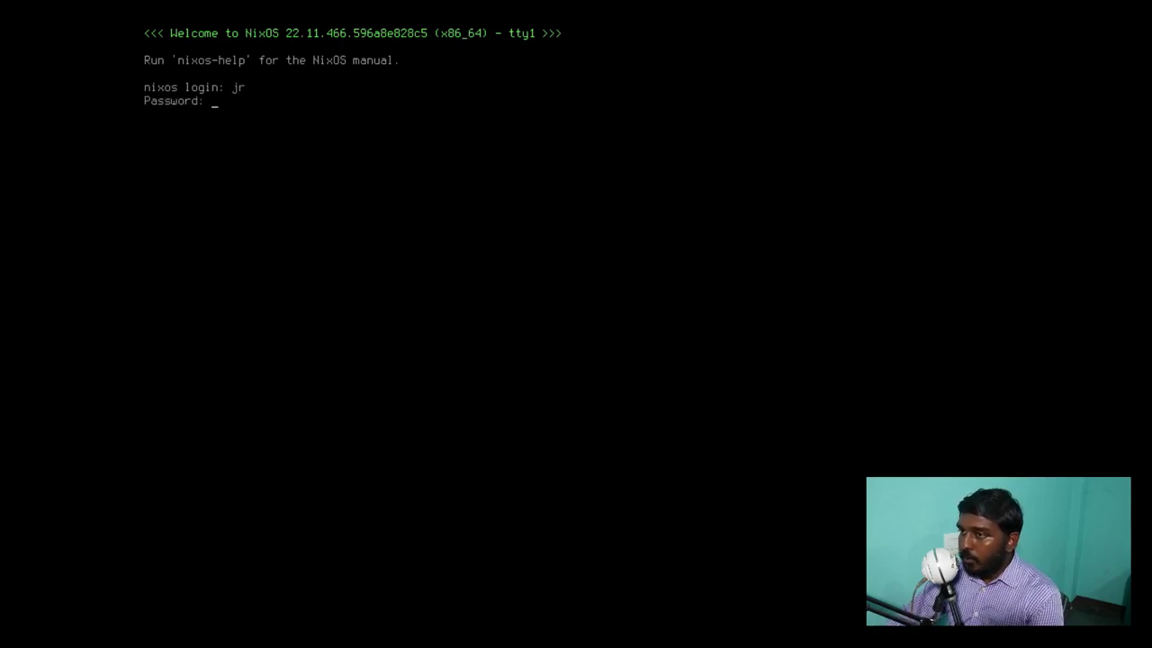
key(Return)
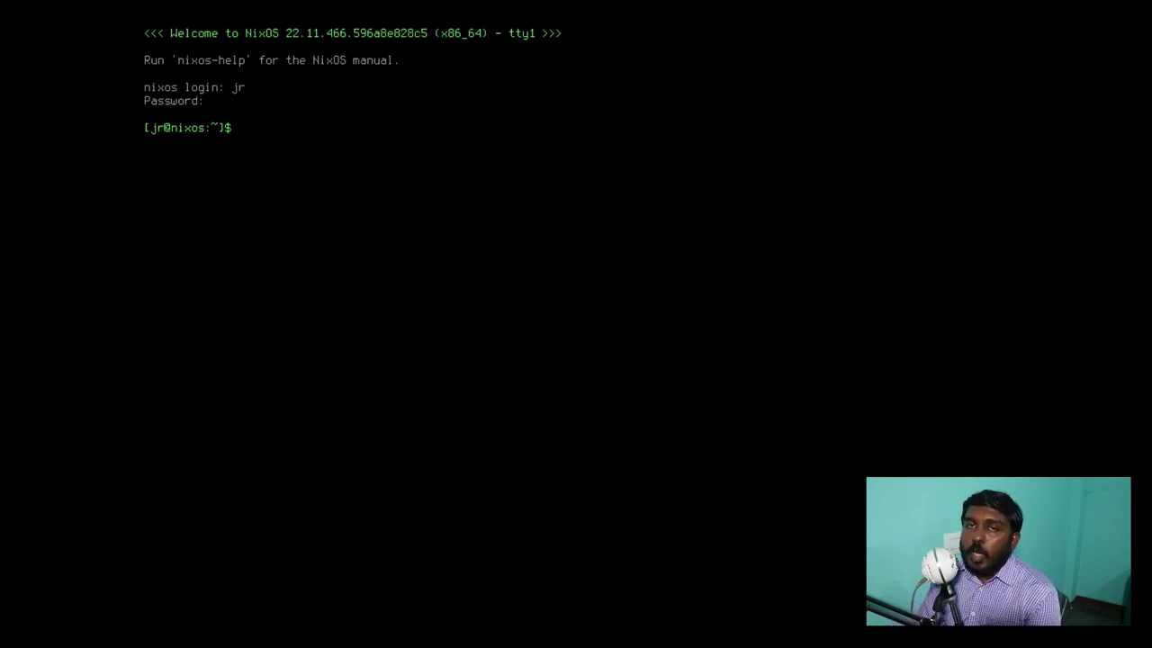
Open /etc/nixos/configuration.nix in nano with sudo, entering the sudo password.
text(s)
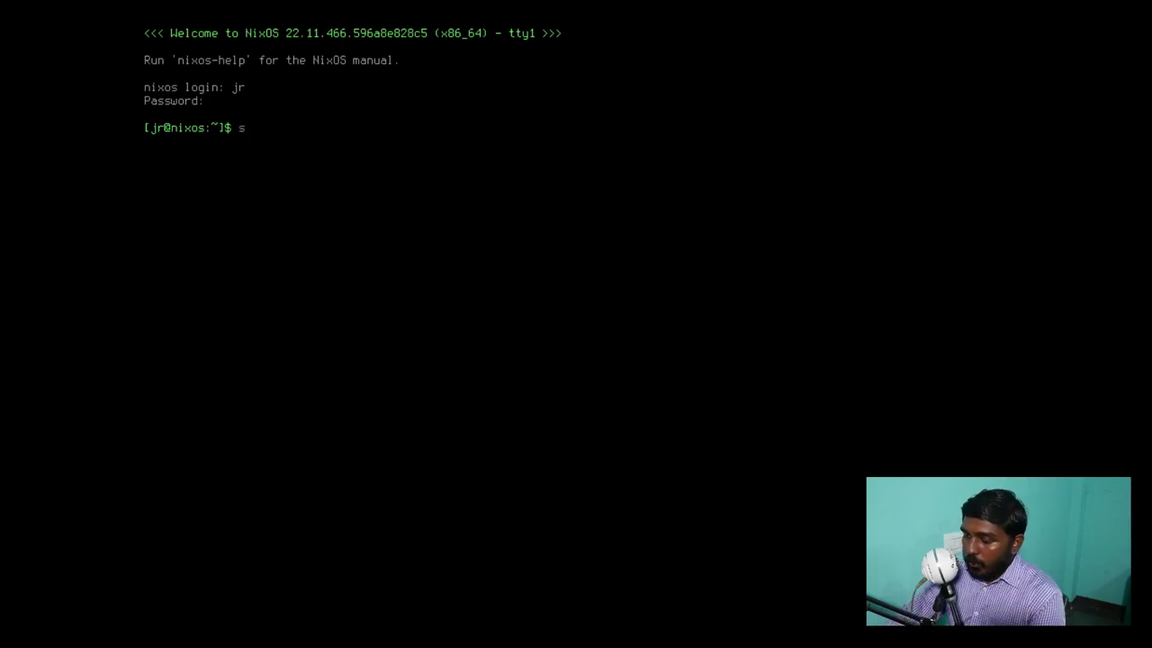
text(udo)
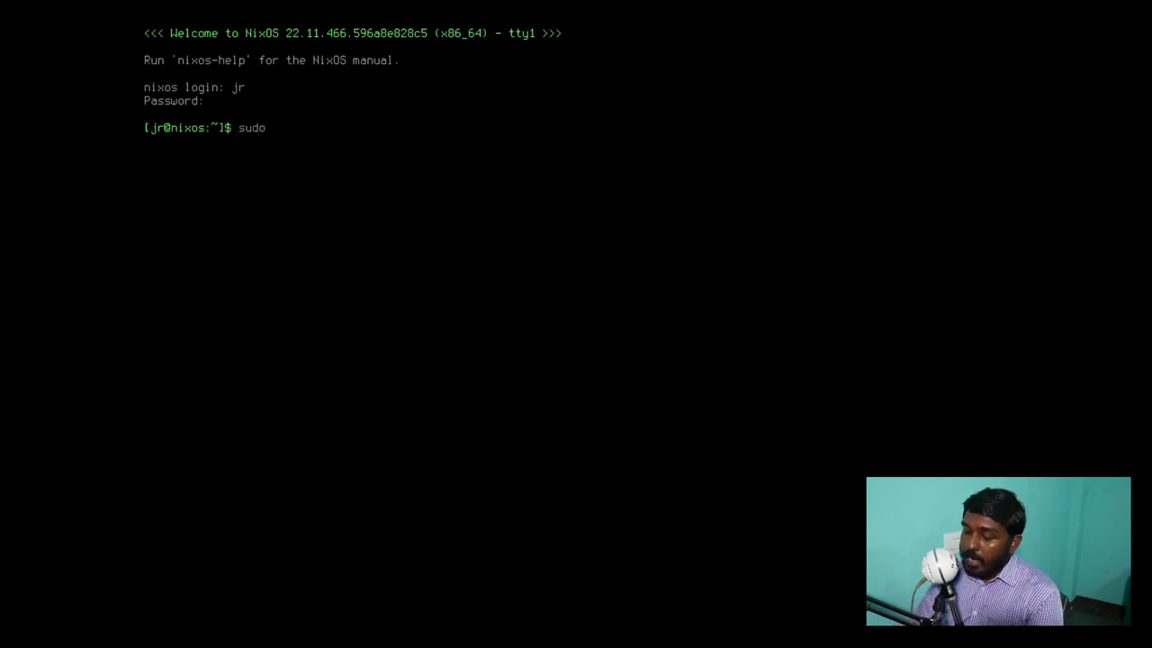
text( nano)
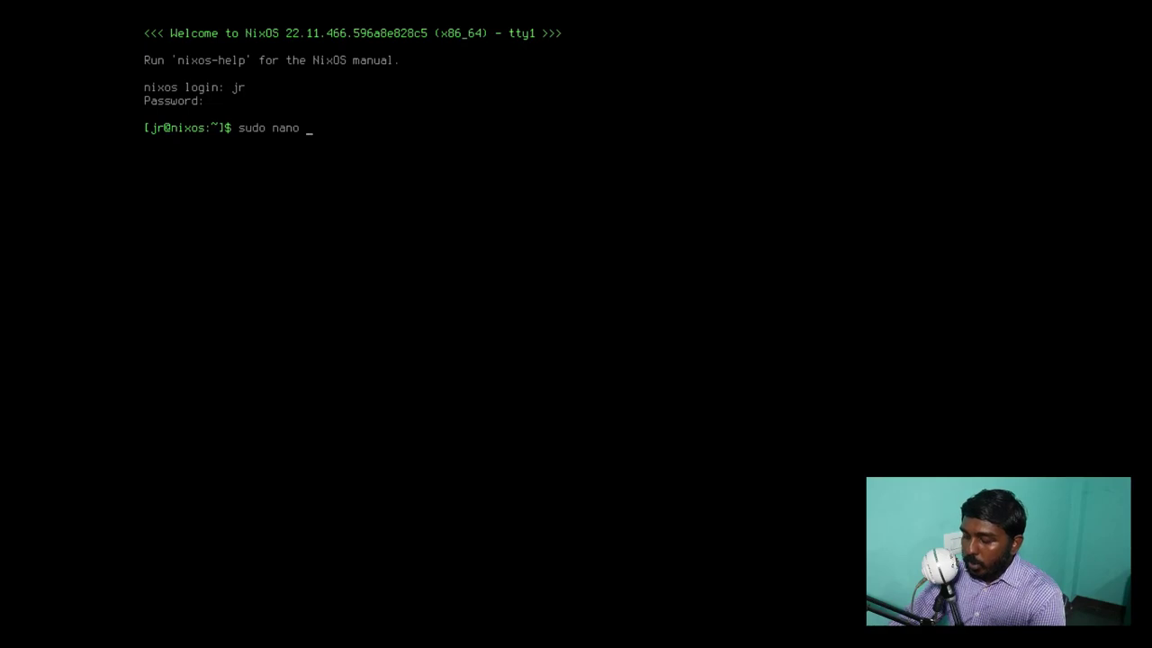
text( /et)
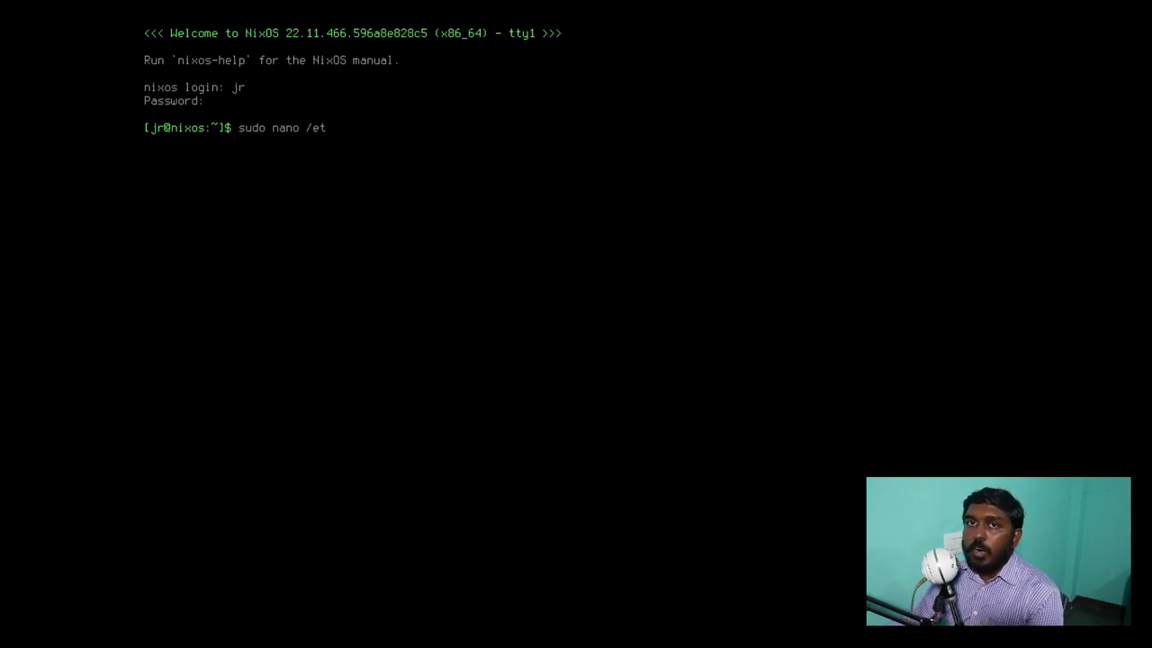
text(c/)
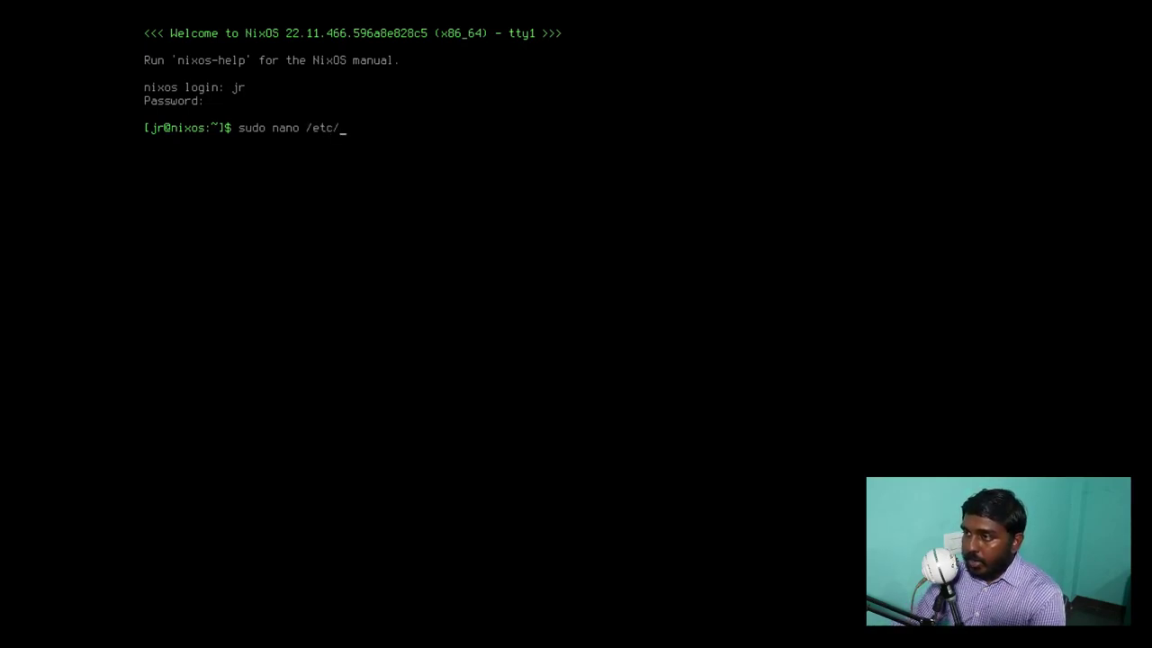
text(nixos)
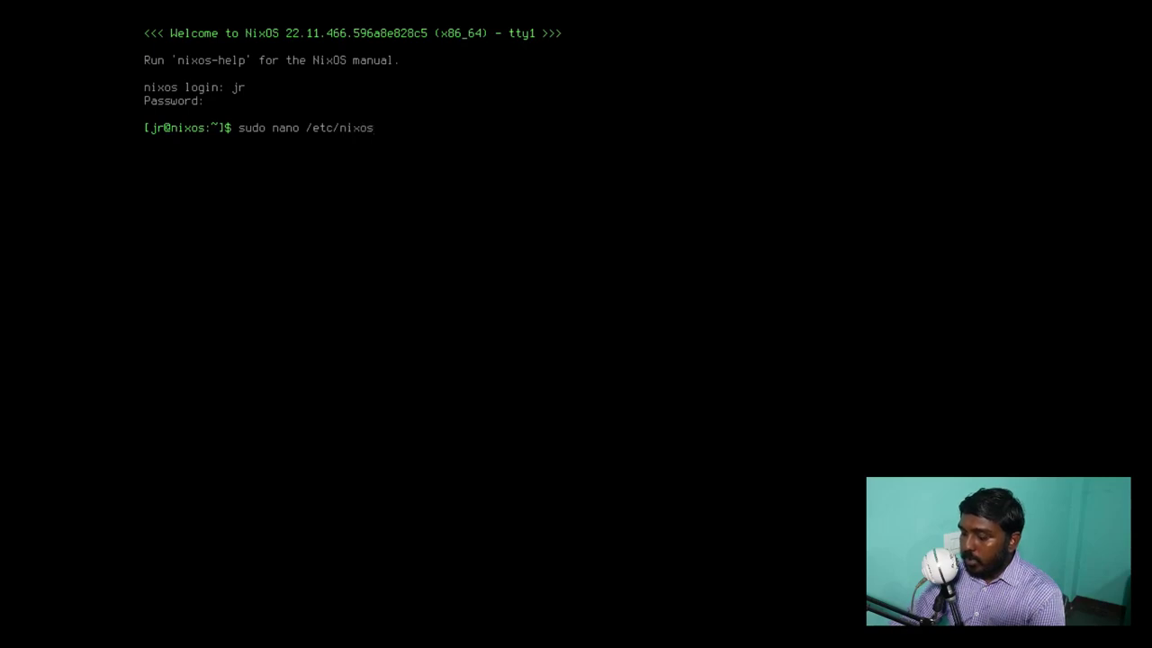
text(/configuratio)
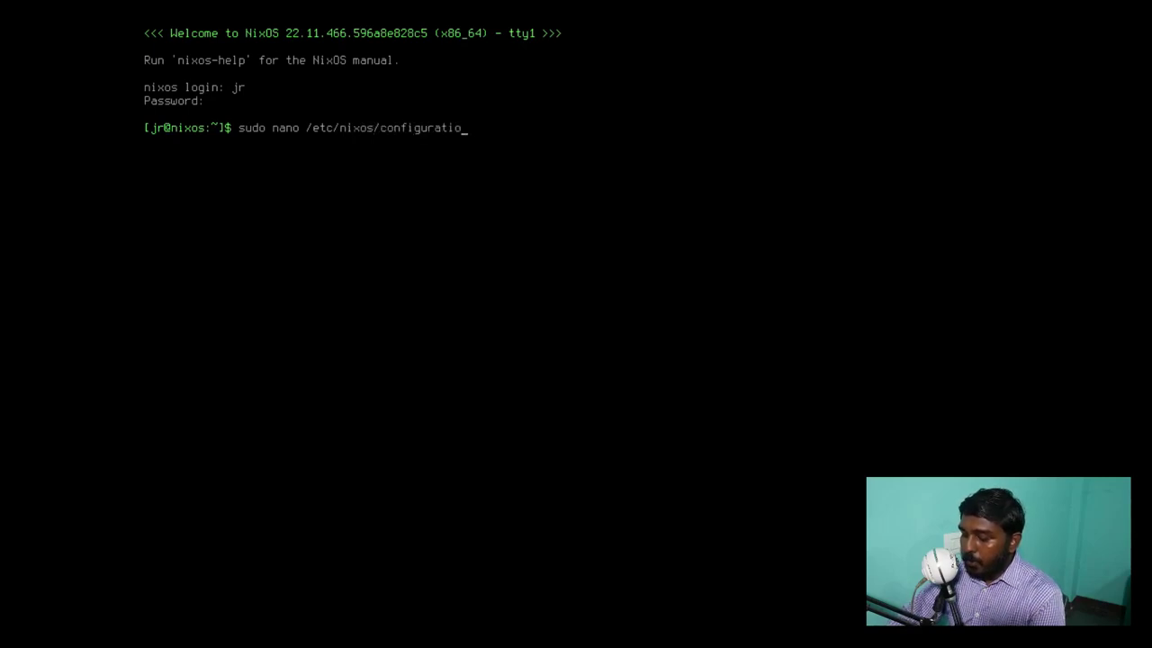
text(n.nix)
key(Return)
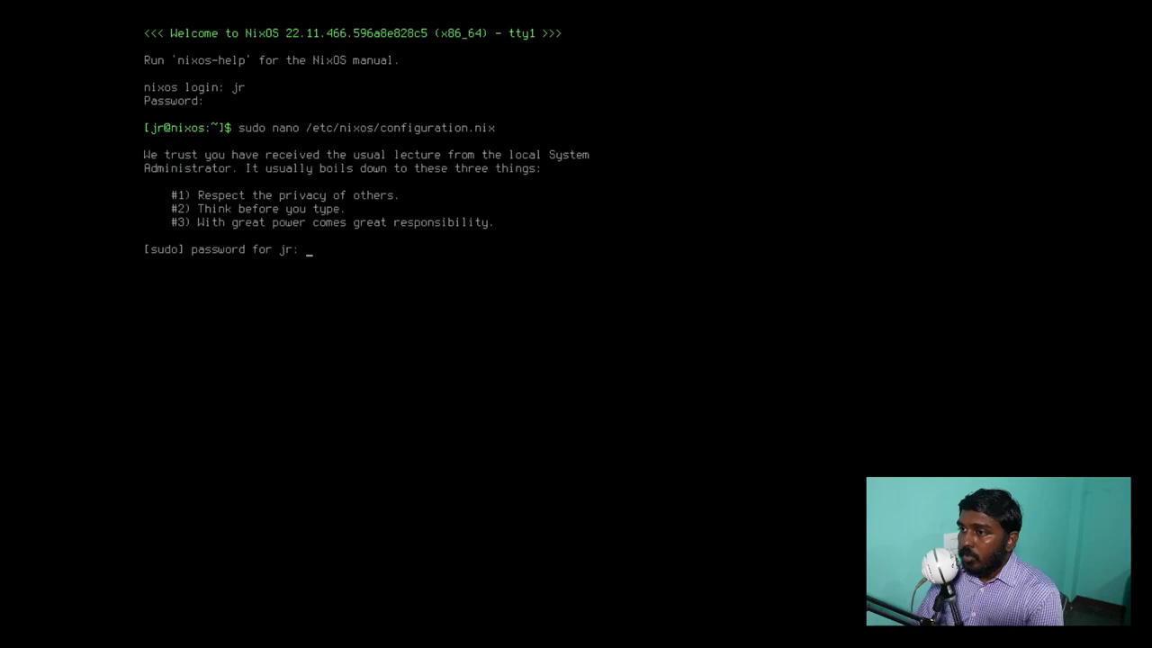
key(Return)
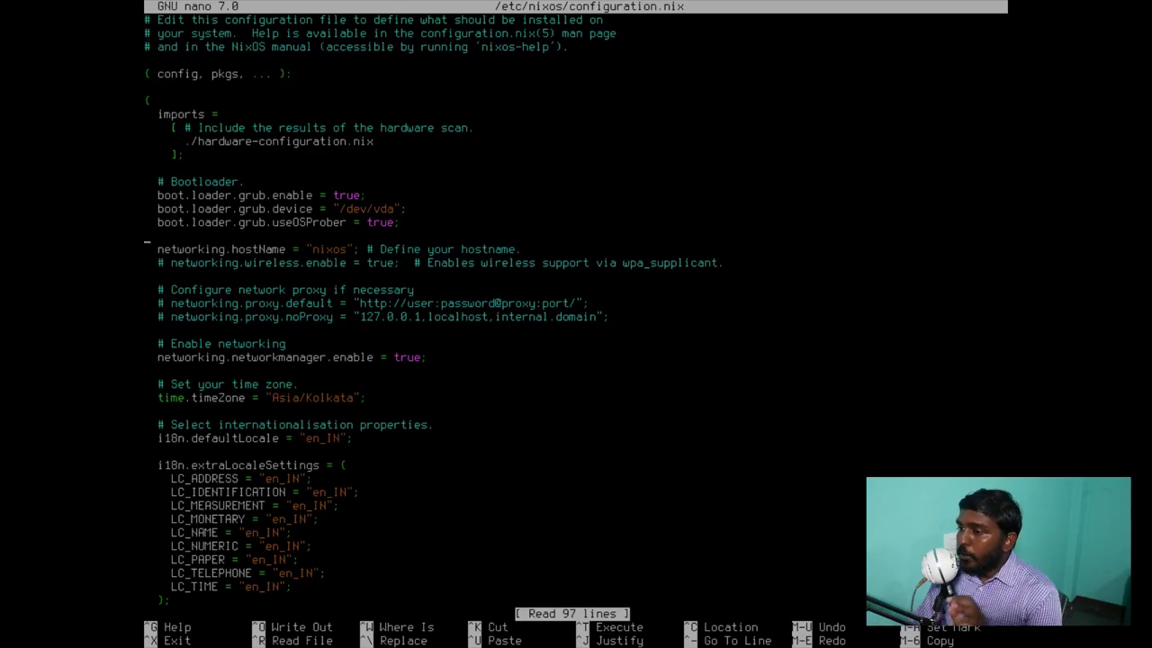
Add a '#Display server and window managers' comment after the allowUnfree setting, with blank lines below.
click(147, 397)
key(Down)
key(Down)
key(Down)
key(Down)
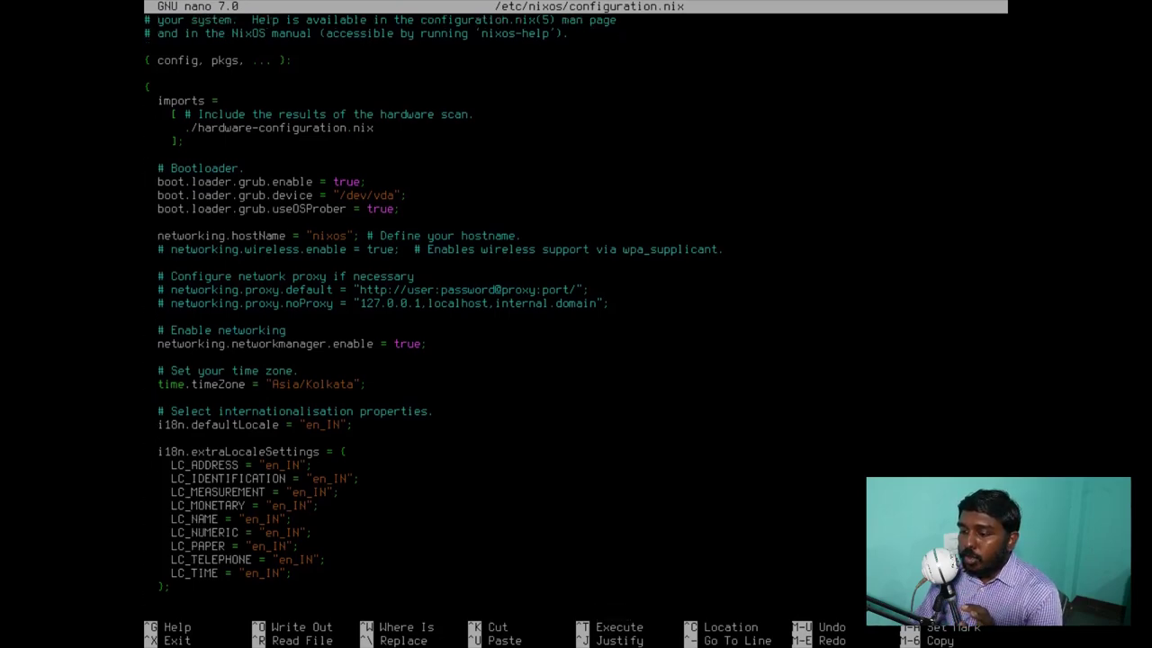
key(Down)
key(Down)
key(Down)
key(Down)
key(Down)
key(Down)
key(Down)
key(Down)
key(Down)
key(Down)
key(Down)
key(Down)
key(Down)
key(Down)
key(Down)
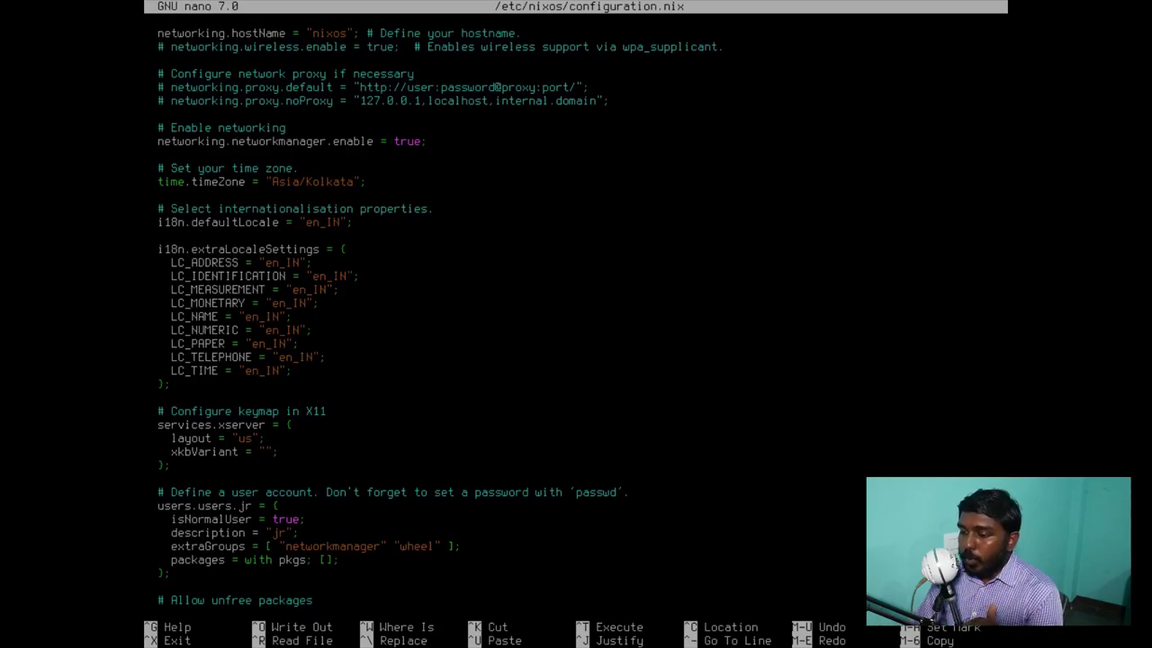
key(Down)
key(Down)
key(Down)
key(Down)
key(Down)
key(Down)
key(Down)
key(Down)
key(Down)
key(Down)
key(Down)
key(Down)
key(Down)
key(Down)
key(Down)
key(Down)
key(Down)
key(Down)
key(Down)
key(Down)
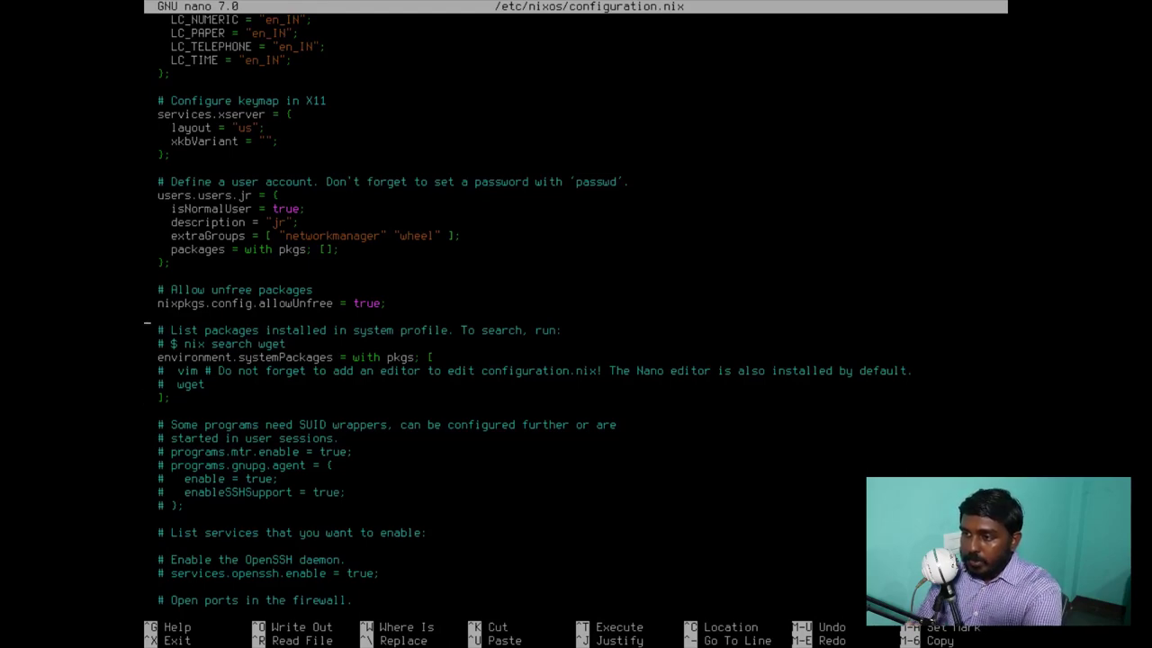
key(Return)
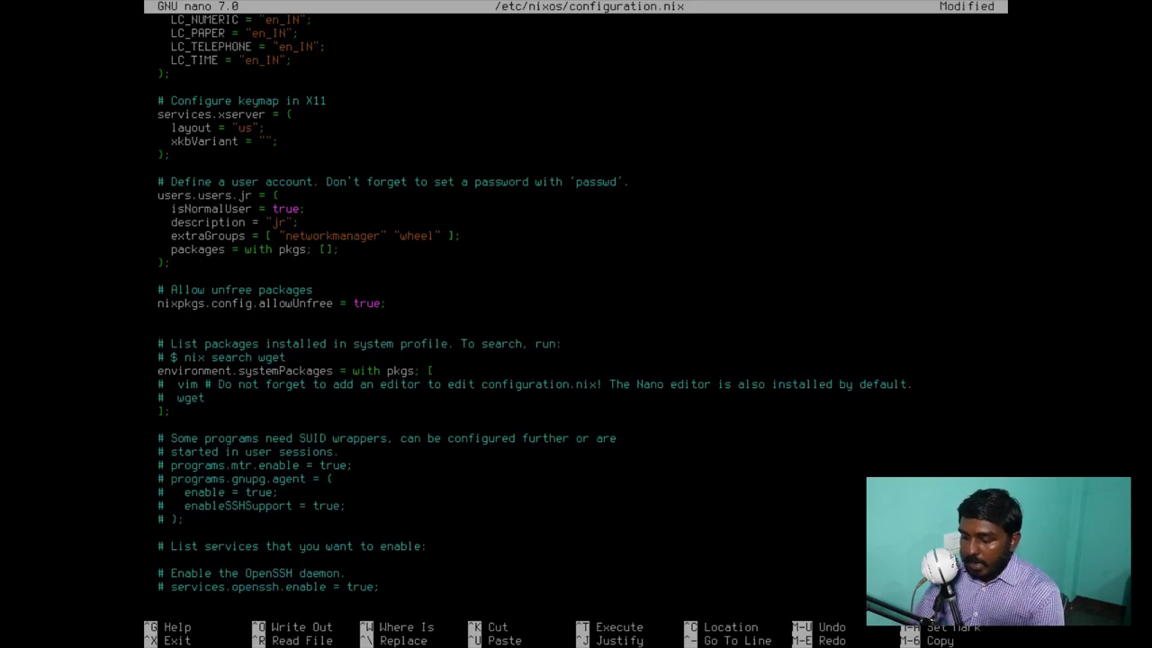
text(#)
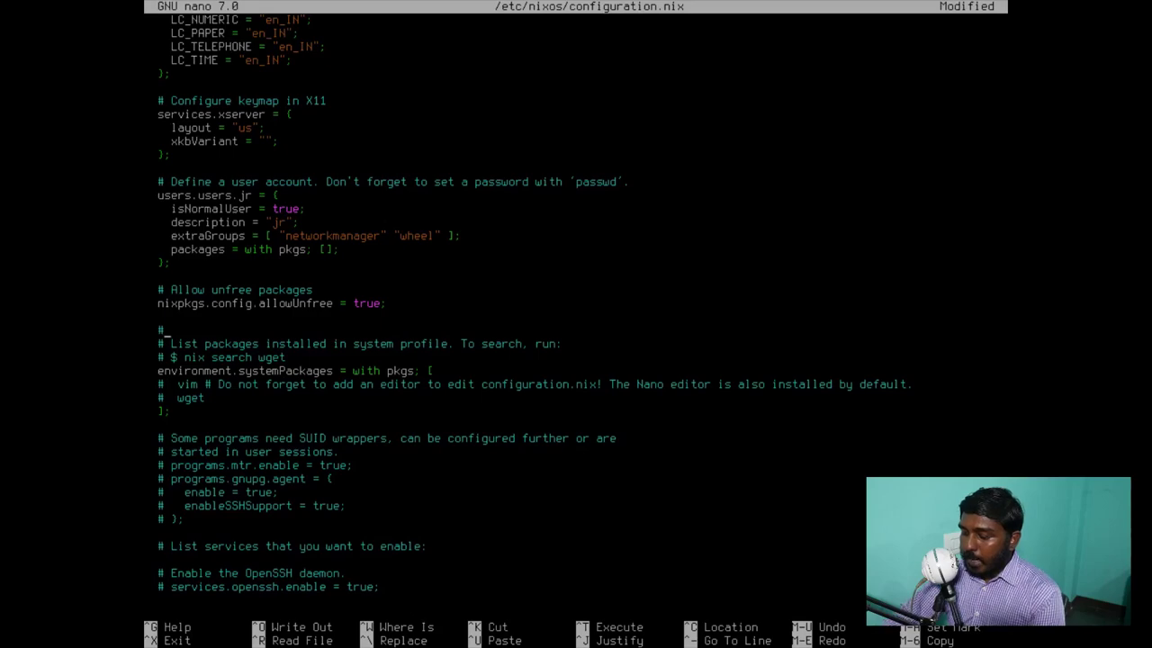
text(Displays)
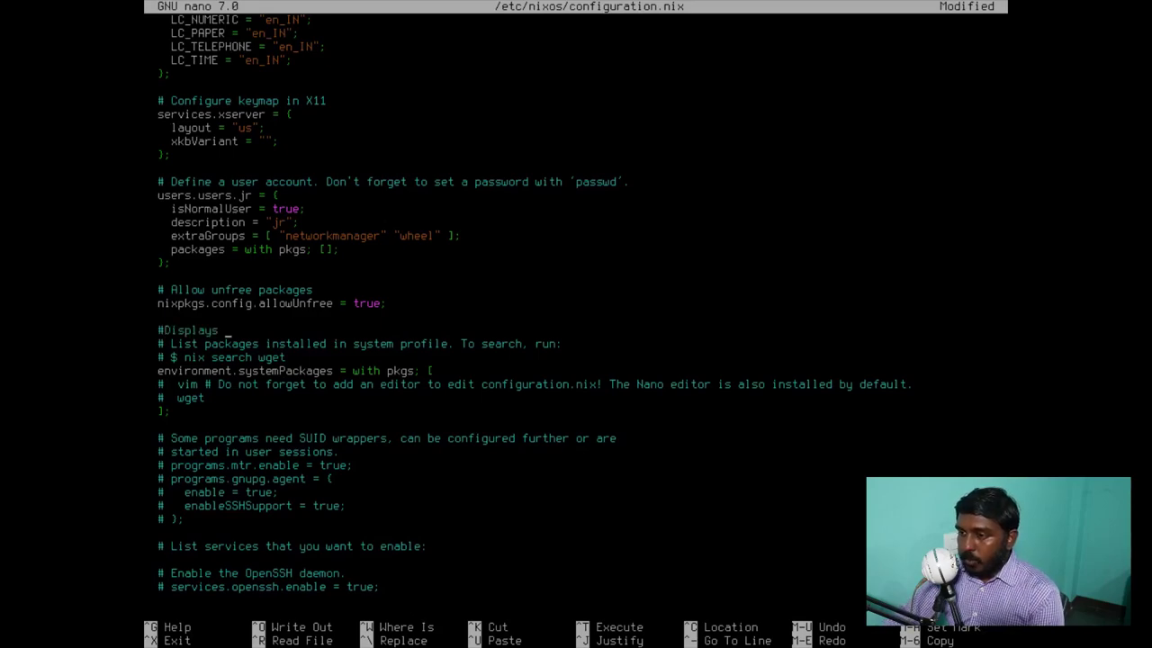
key(BackSpace)
key(BackSpace)
key(BackSpace)
text(y serv)
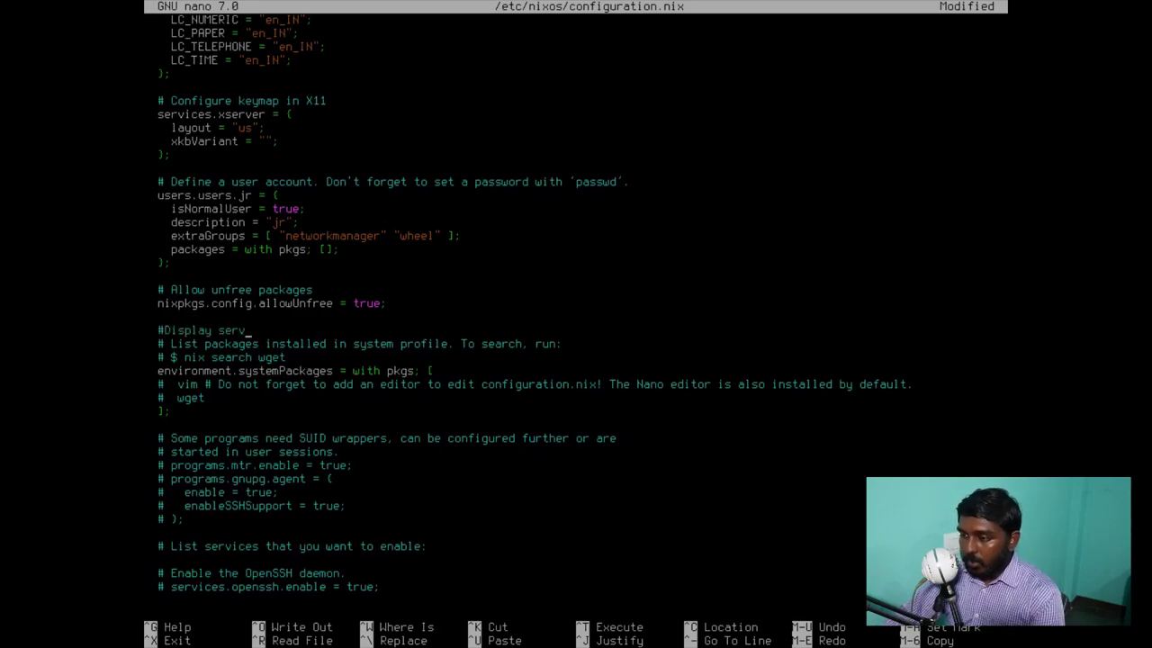
text(er and window managers)
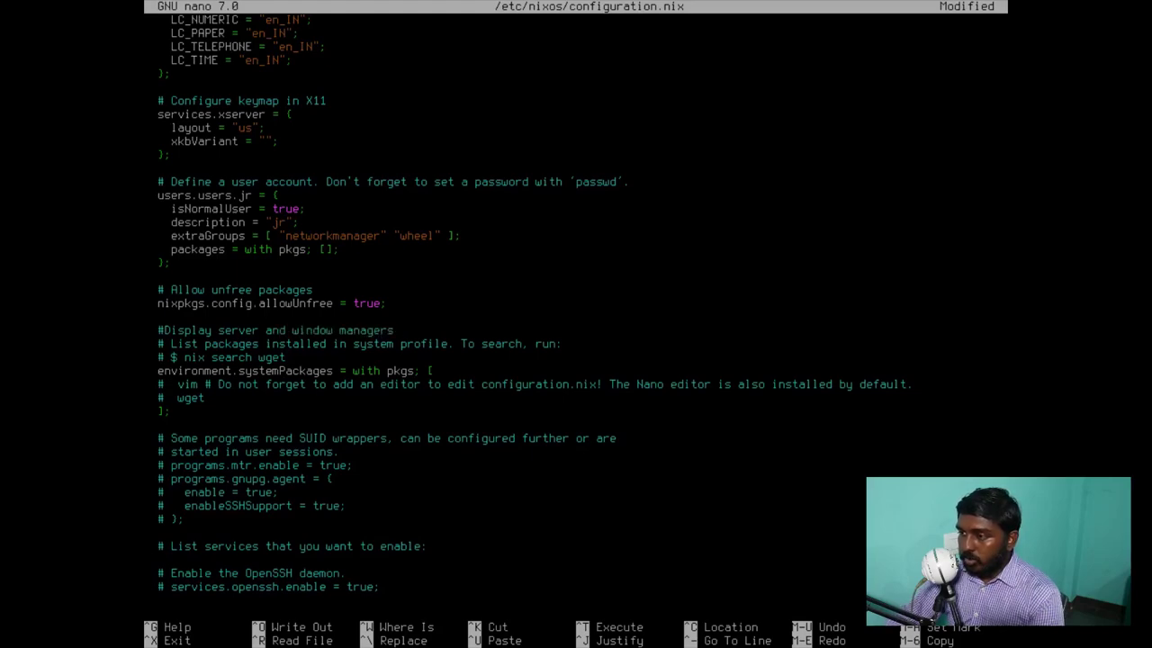
key(Return)
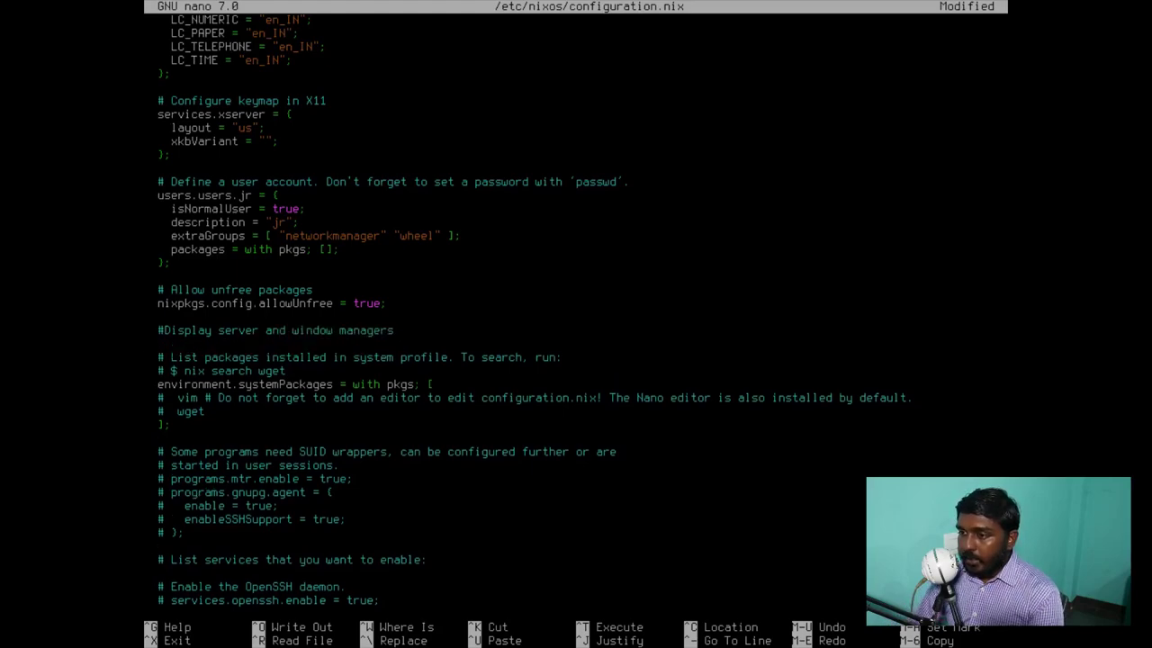
key(Return)
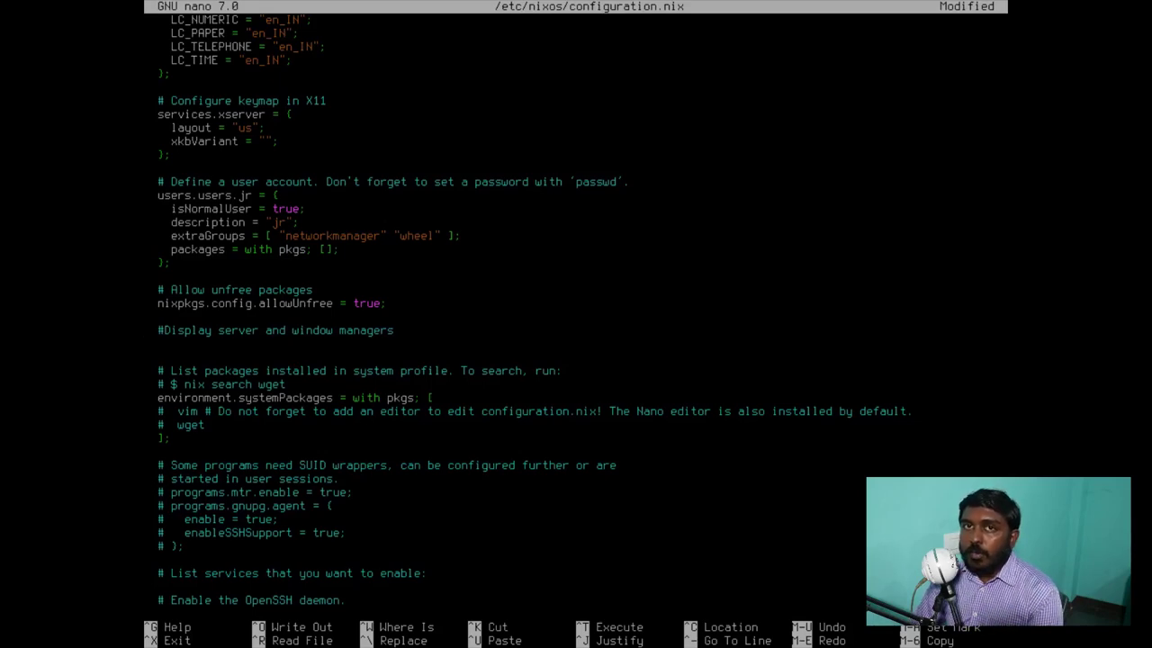
Add services.xserver.enable = true; and services.xserver.displayManager.lightdm.enable = true;.
text(ser)
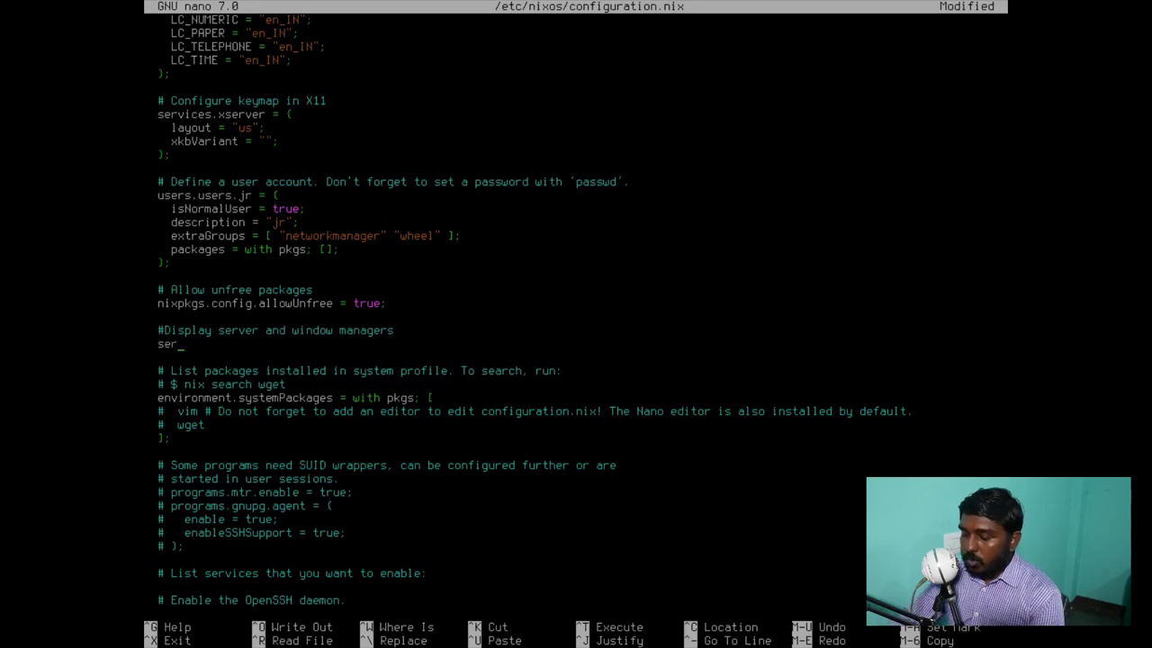
text(vices.xse)
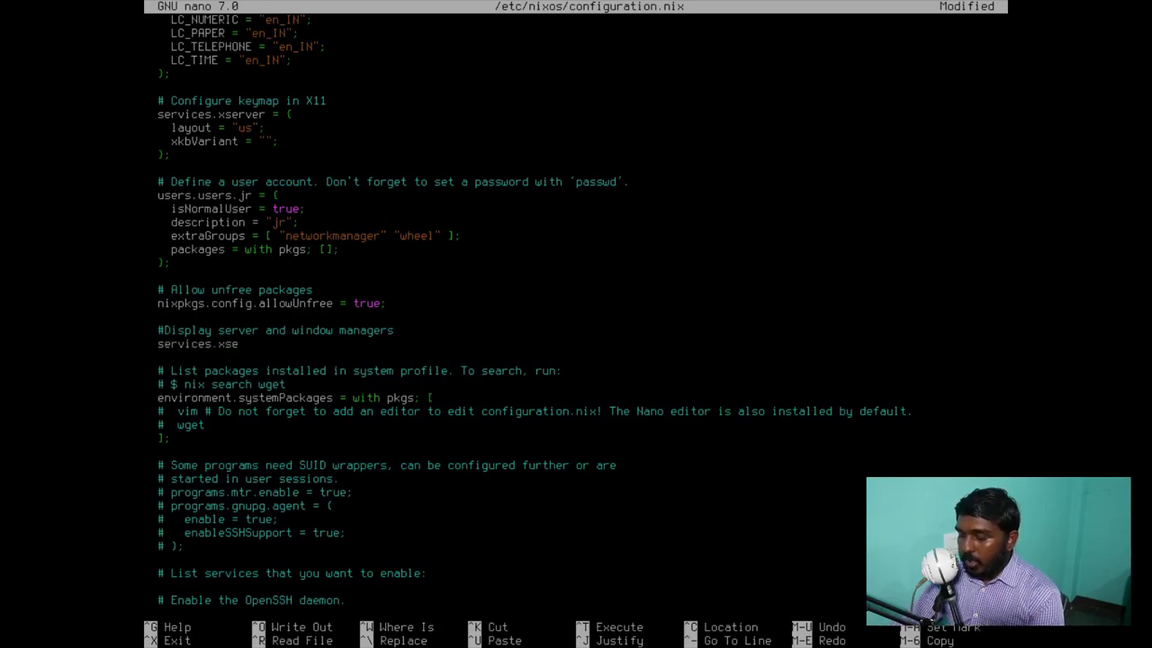
text(rver.enabl)
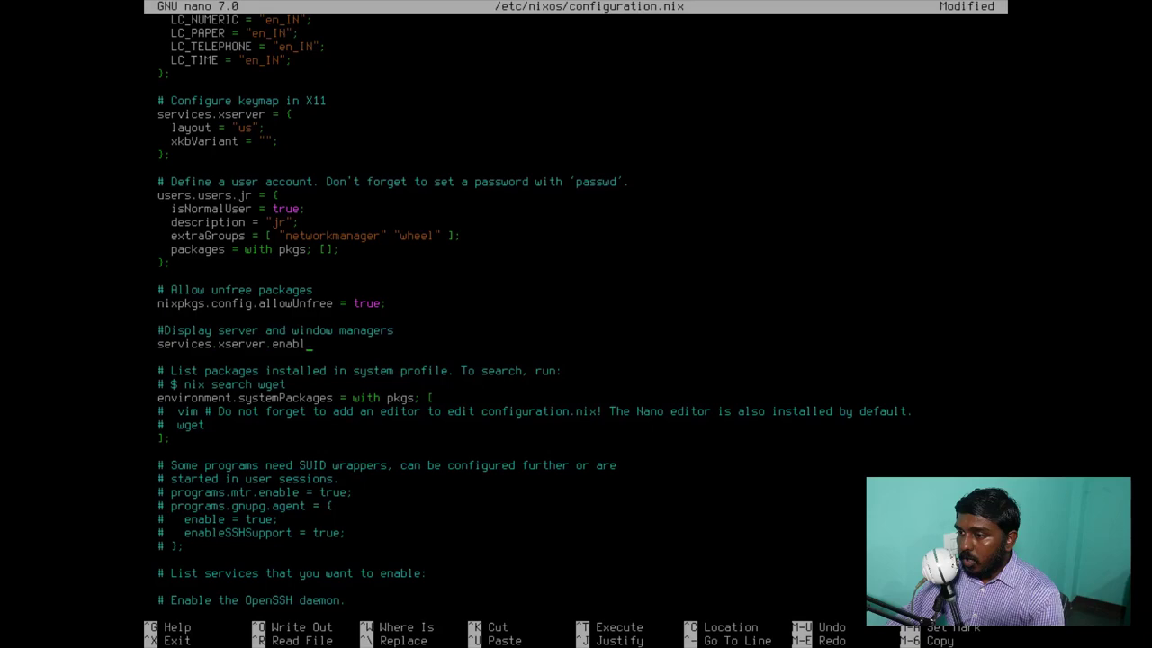
text(e = true)
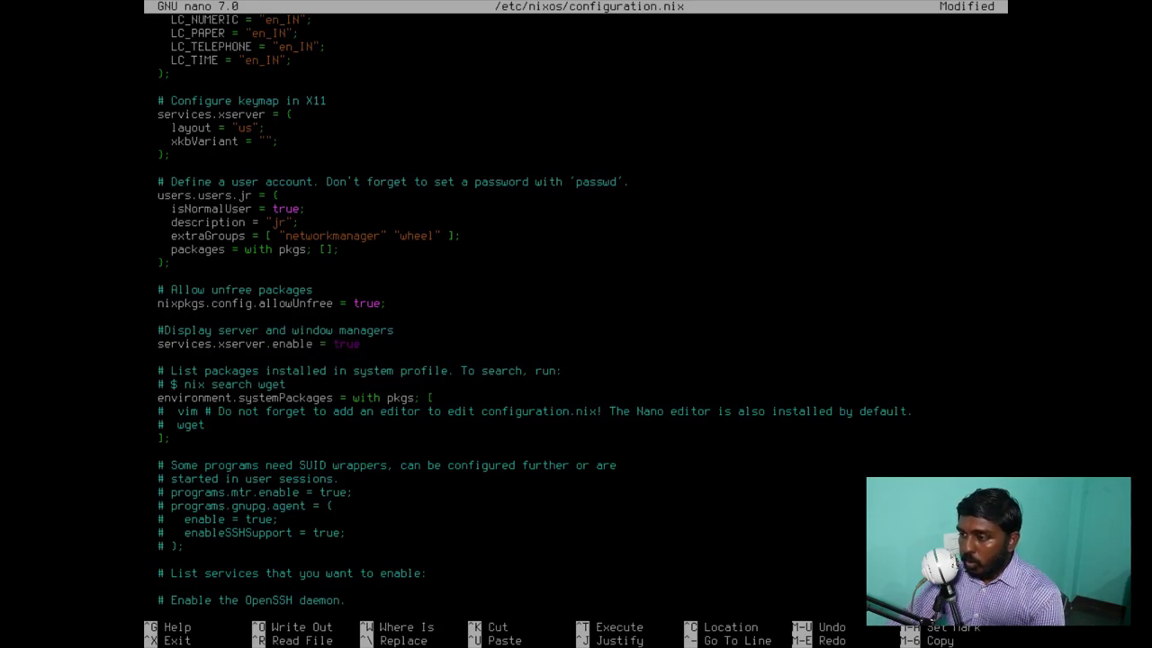
text(;)
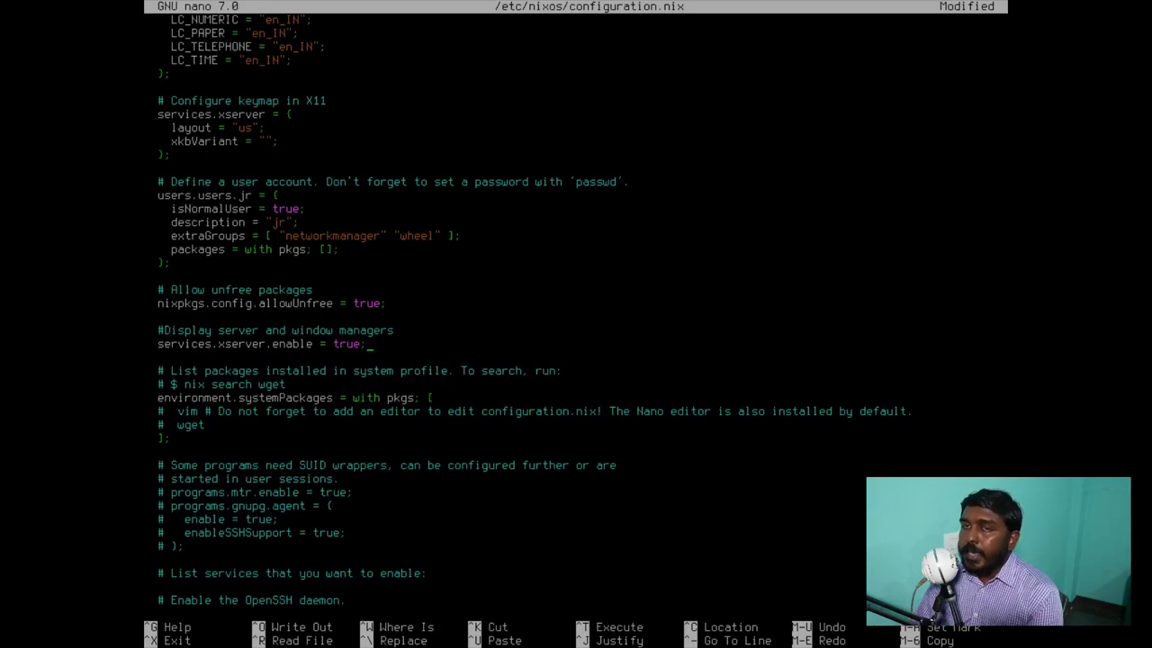
key(Return)
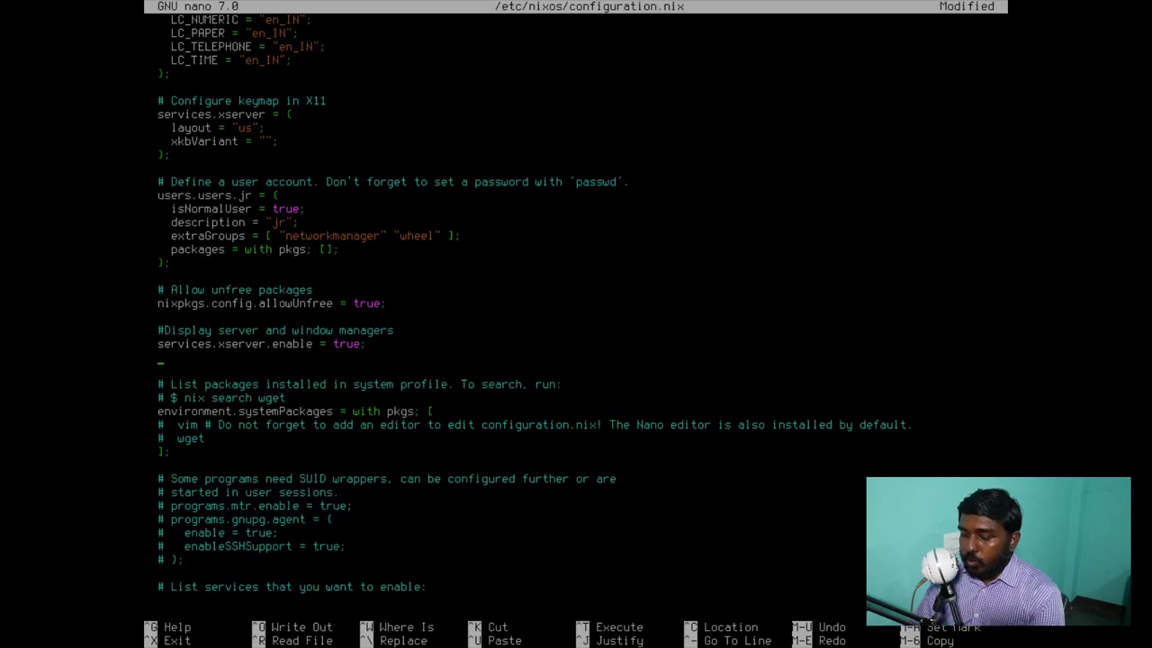
text(services.)
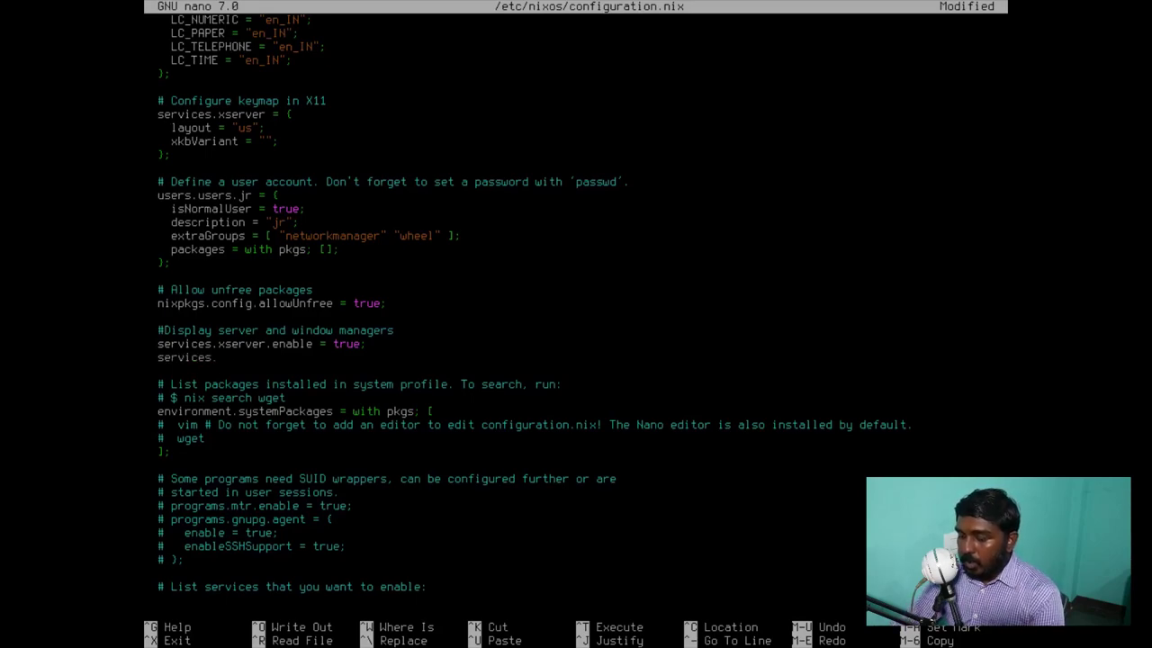
text(xserver)
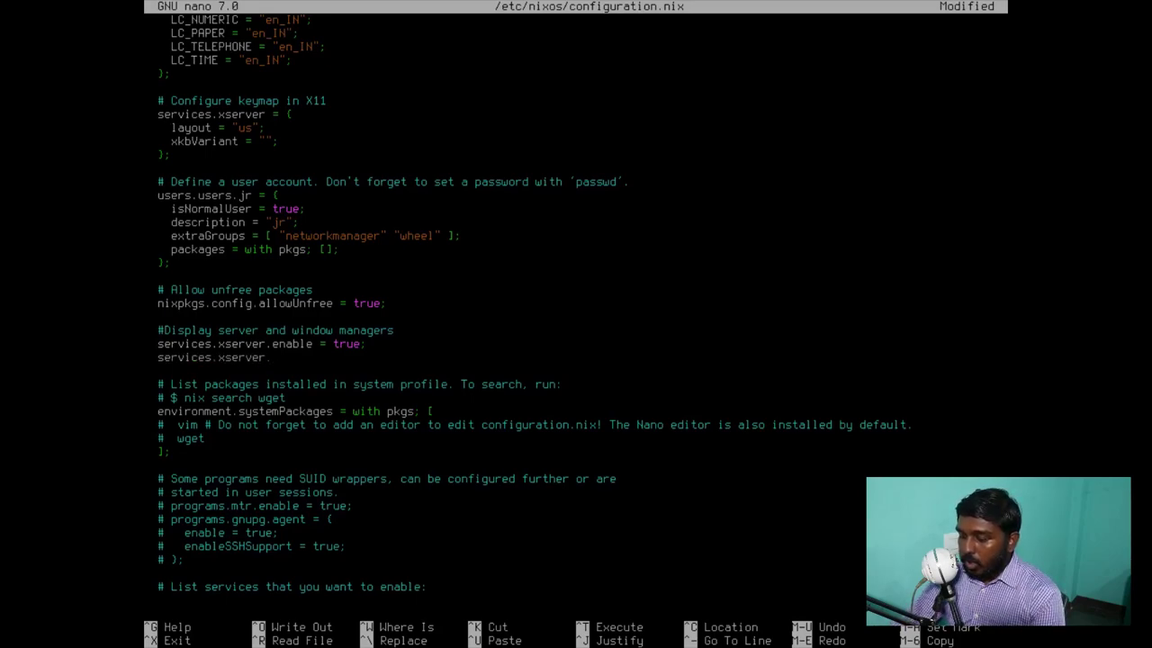
text(.displayManager)
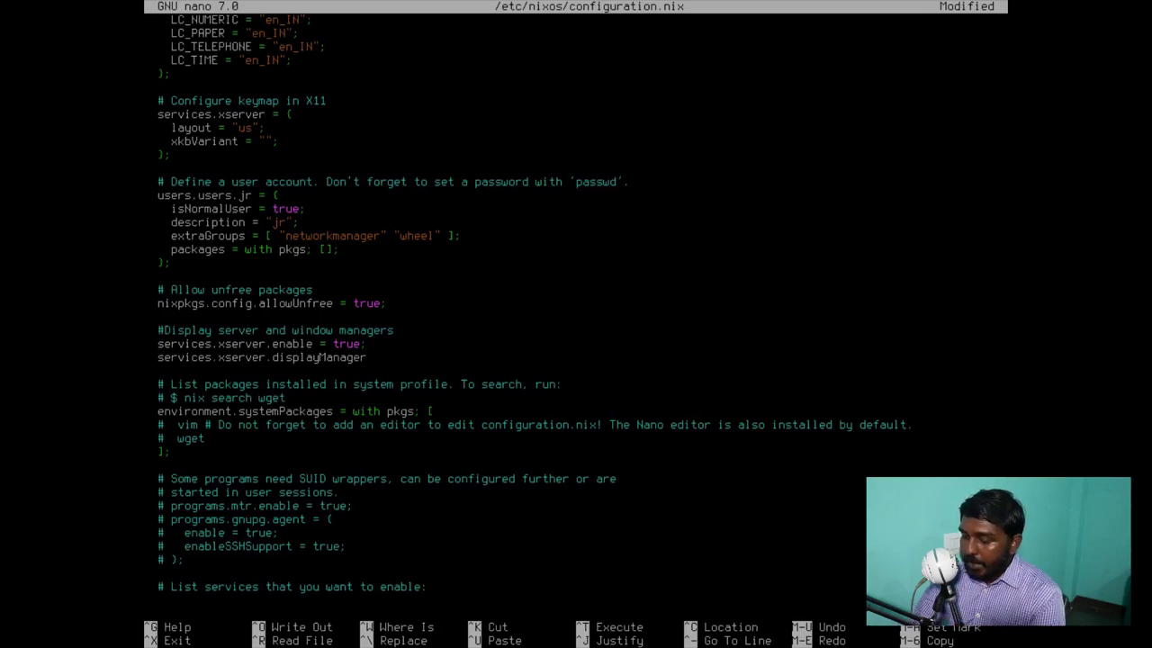
text(.lightdm.e)
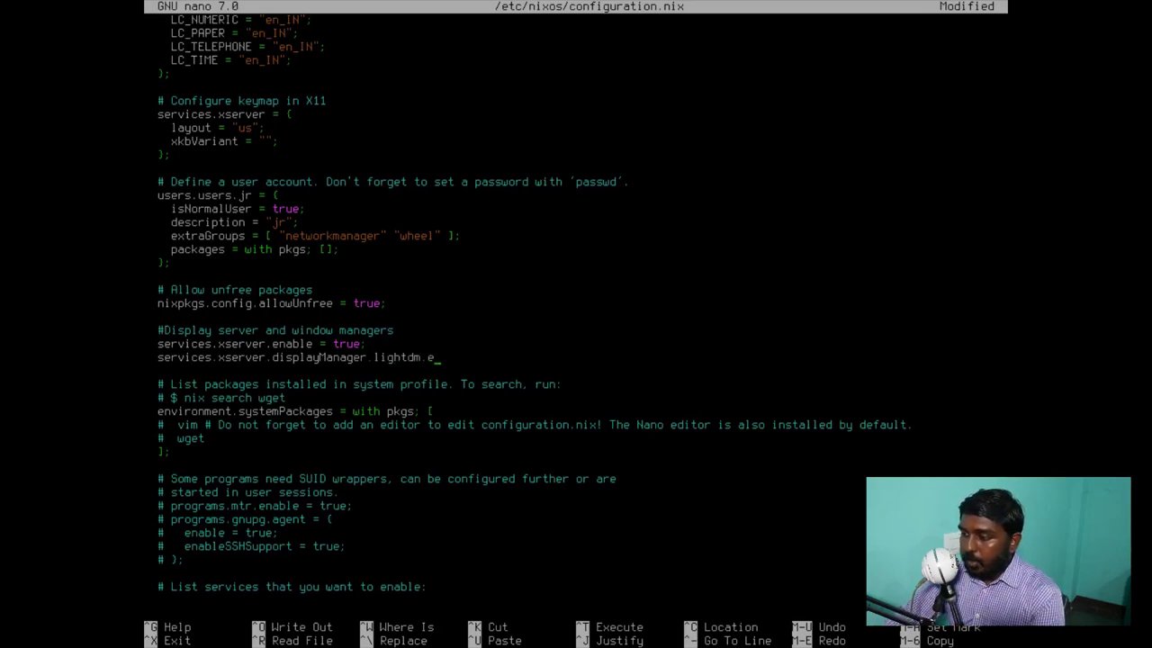
text(nable )
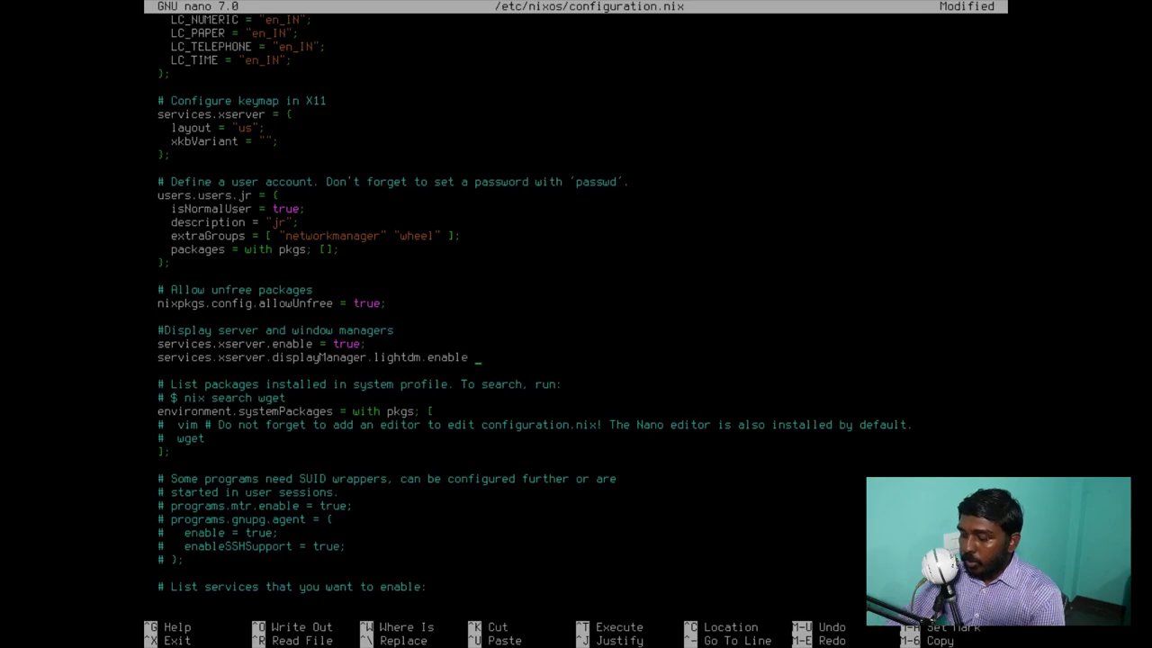
text(= true;)
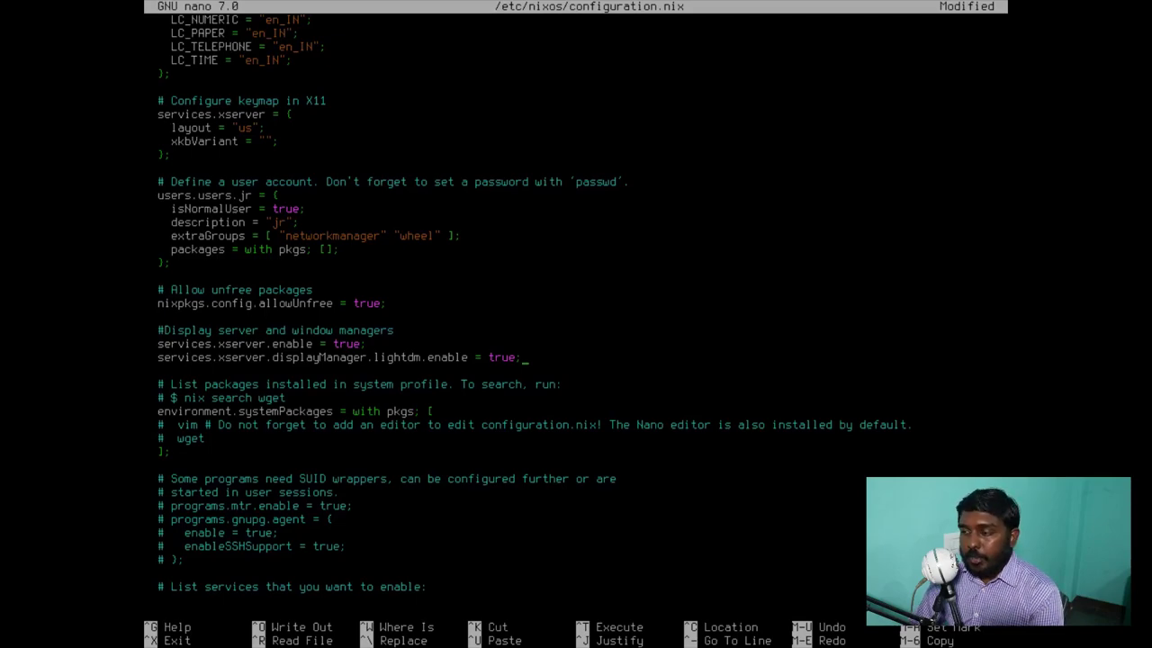
Add services.xserver.windowManager.awesome.enable = true; and open a new line below it.
key(Return)
text(servi)
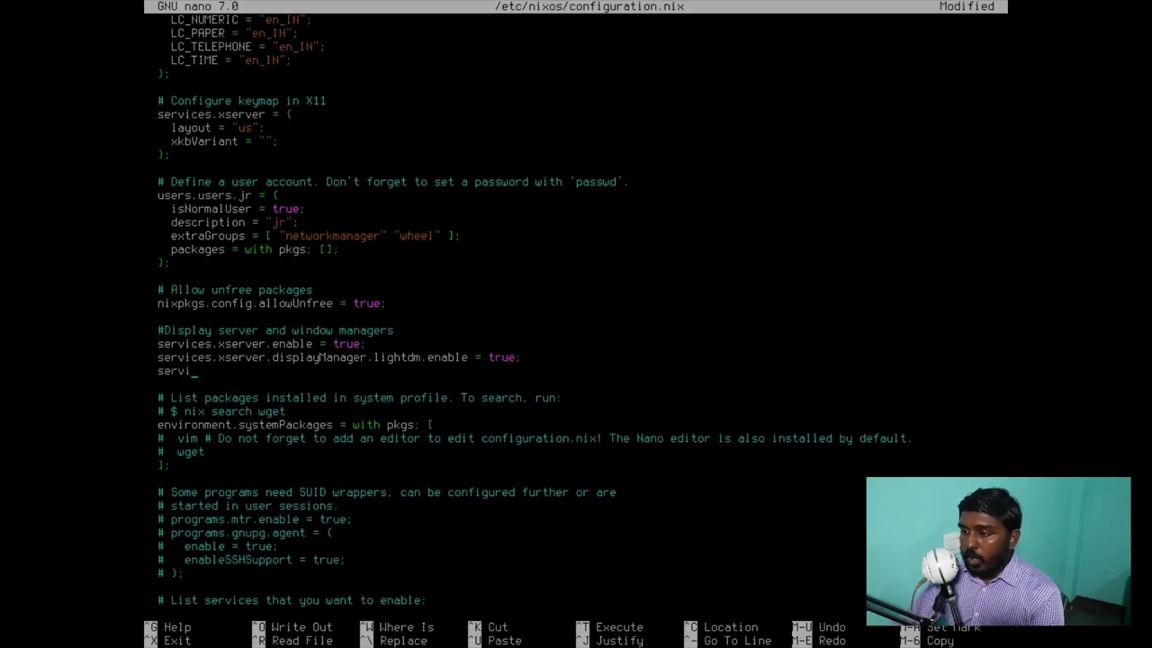
text(ces.xser)
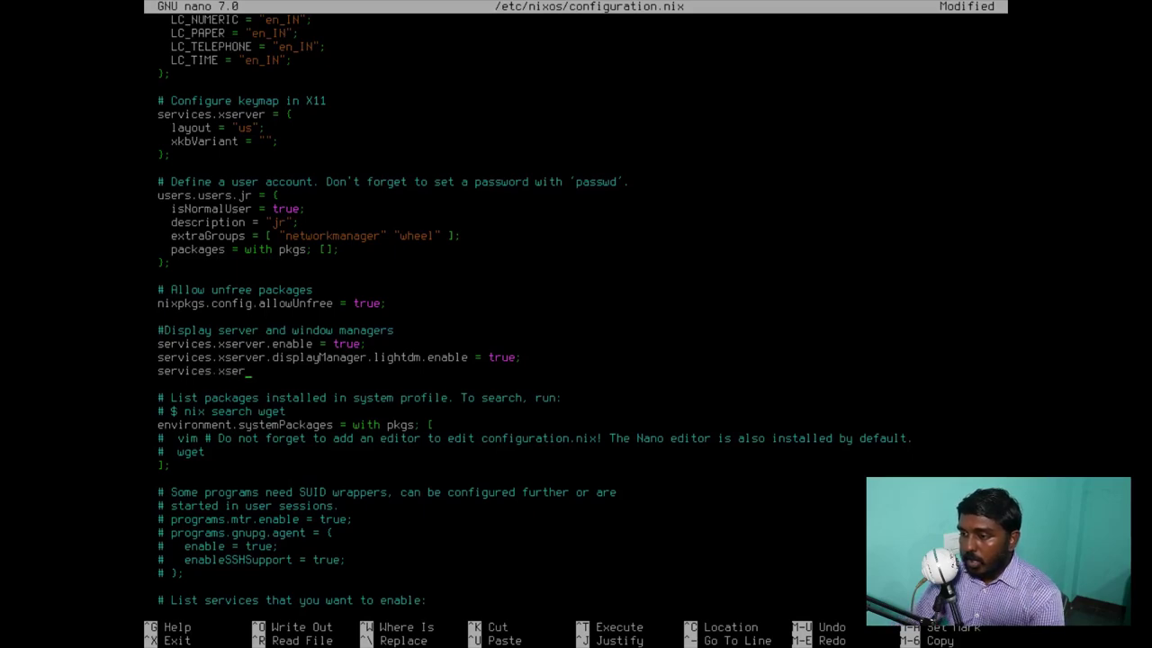
text(ver.window)
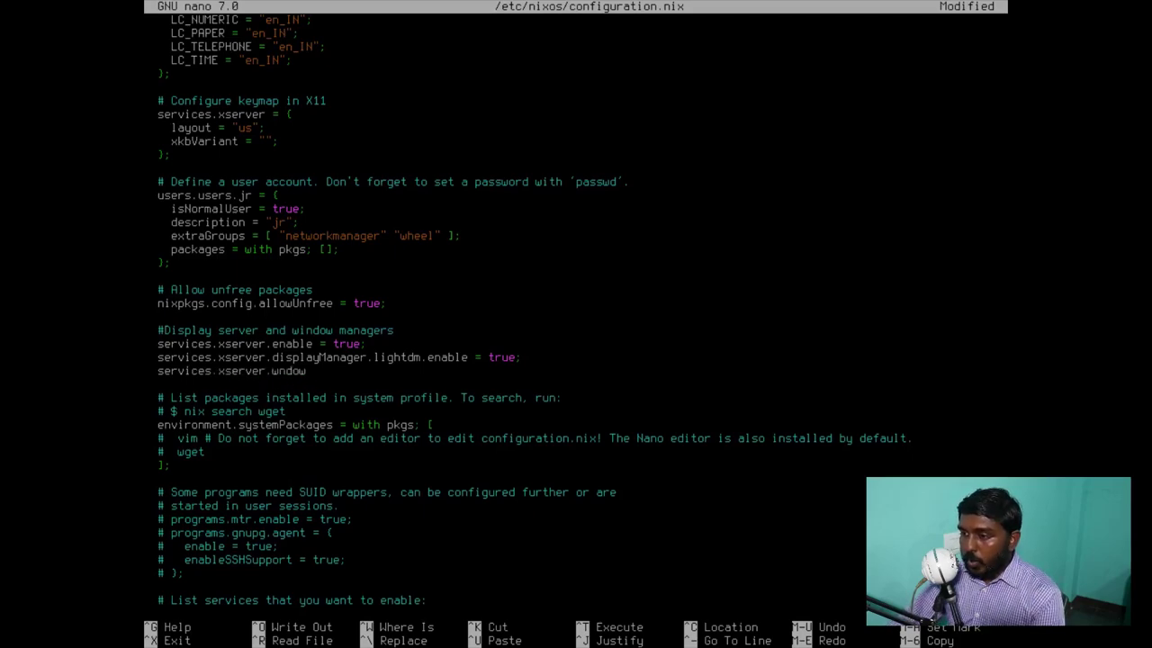
key(BackSpace)
key(BackSpace)
key(BackSpace)
key(BackSpace)
text(dow)
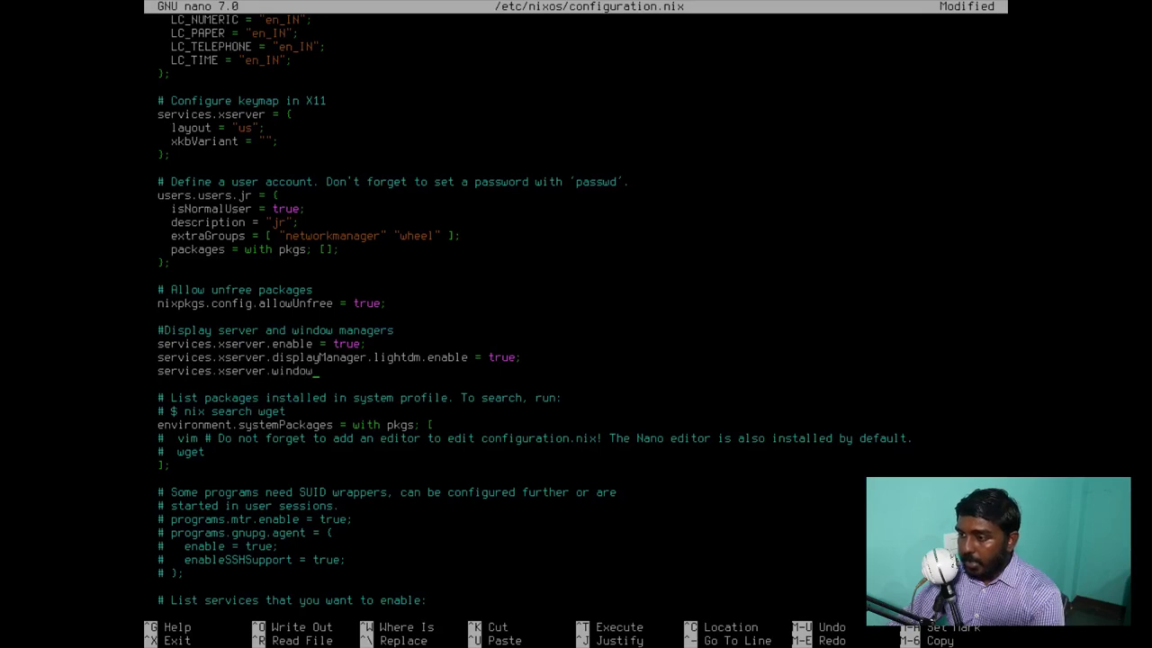
text(Manger)
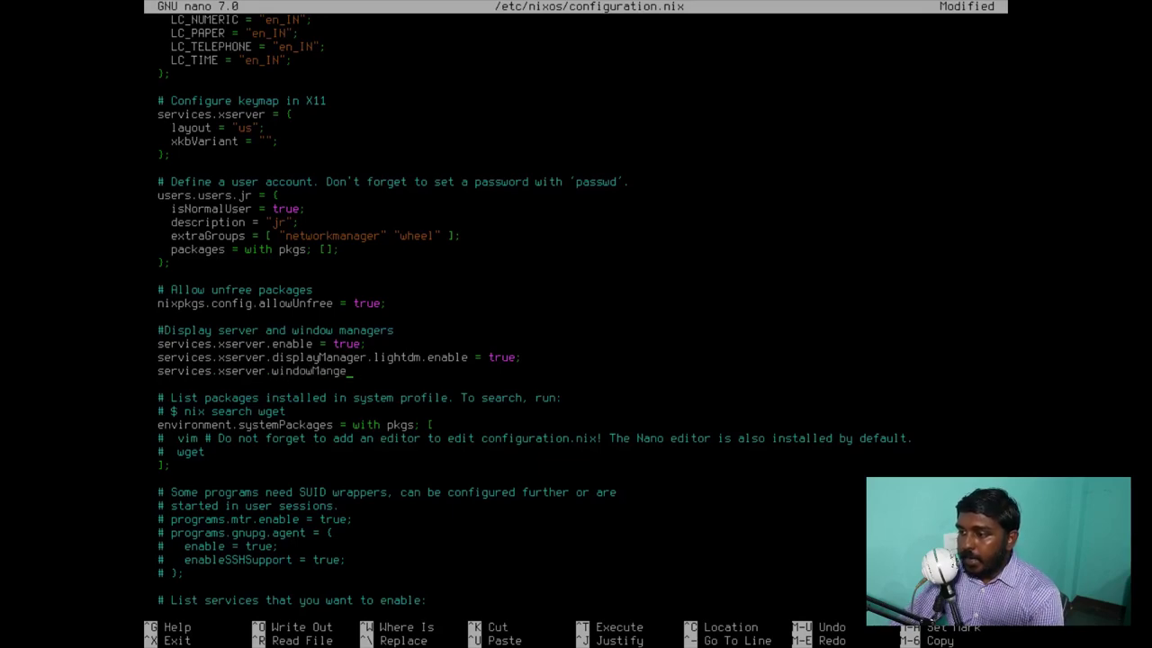
key(BackSpace)
key(BackSpace)
text(ager)
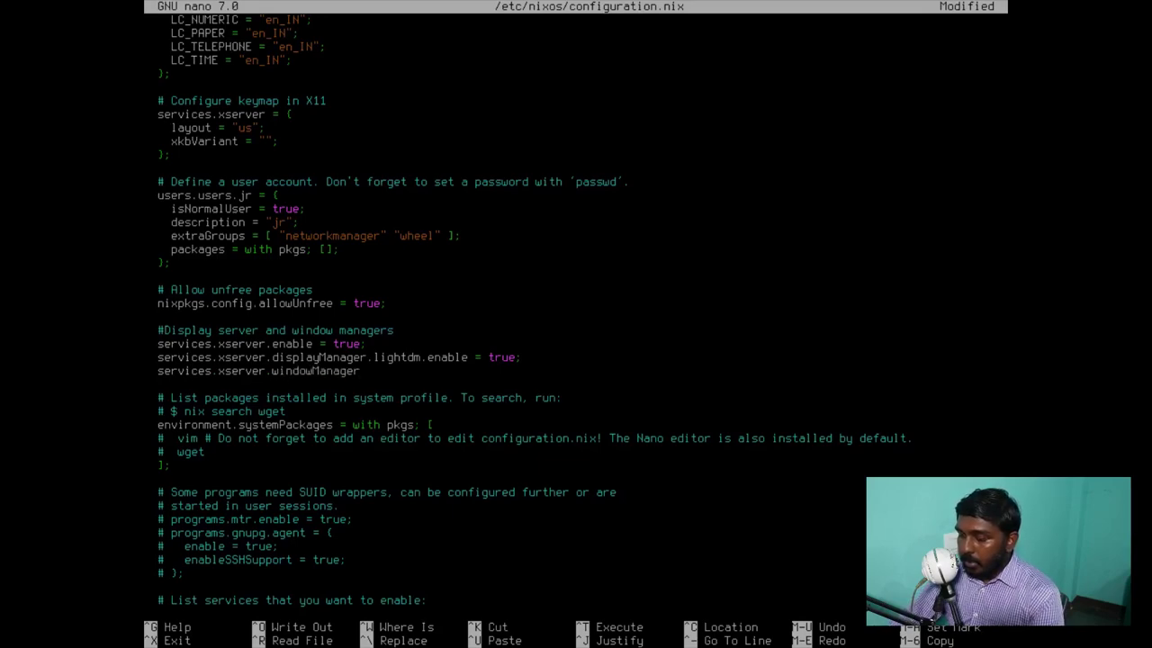
text(.awesome)
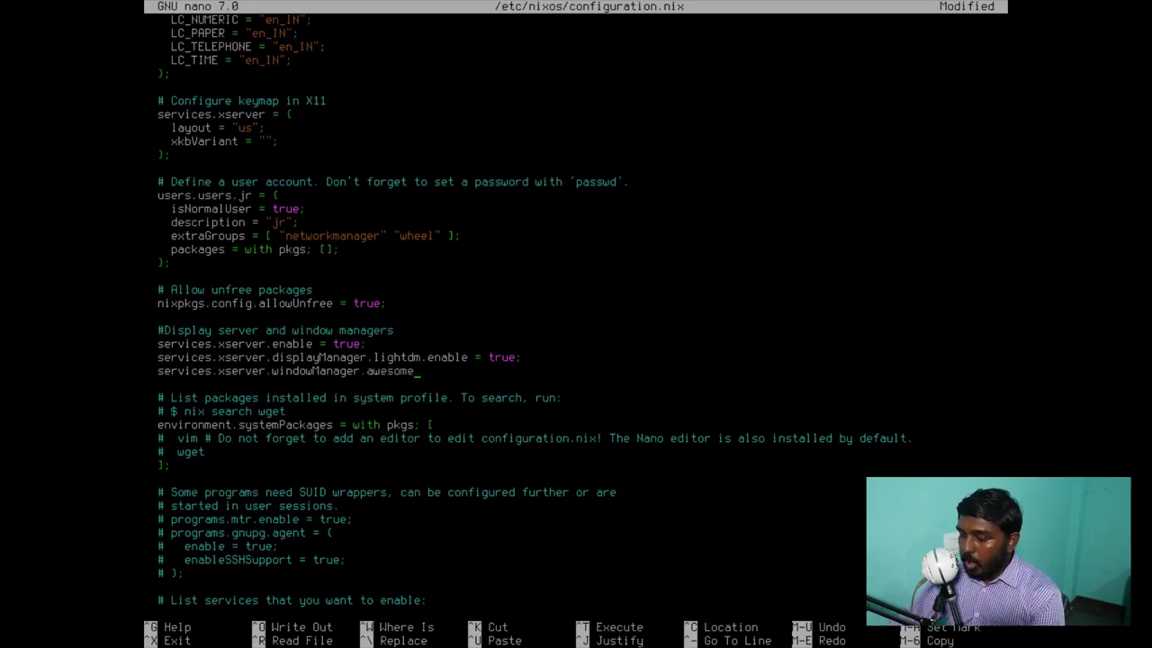
text(.enable = )
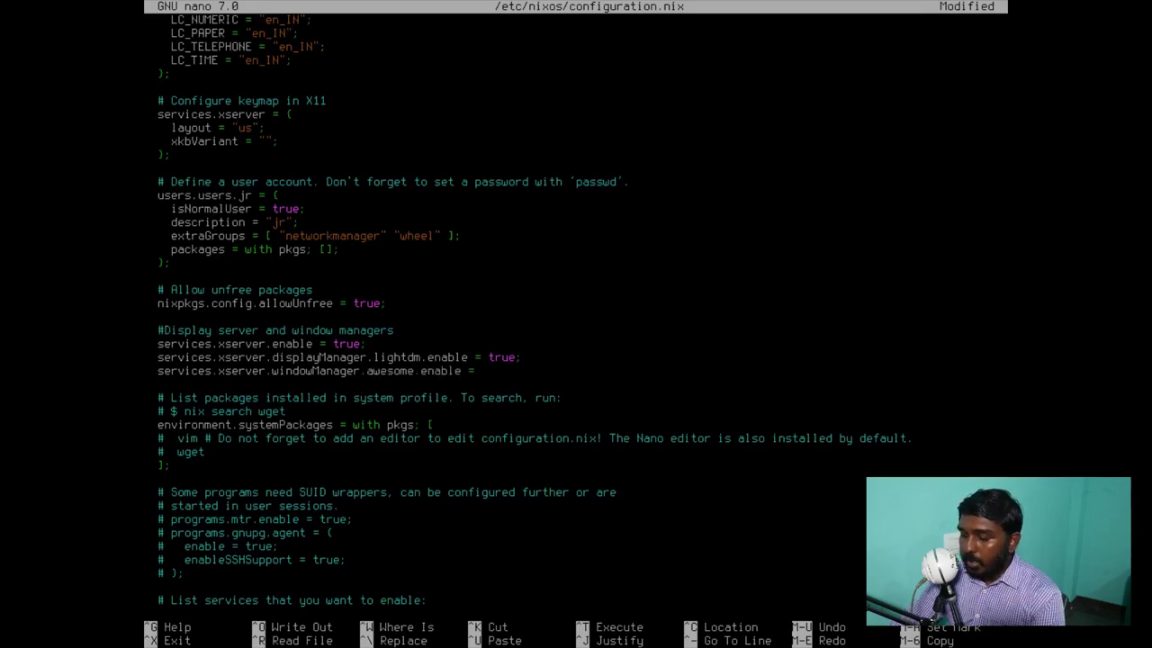
text(true;)
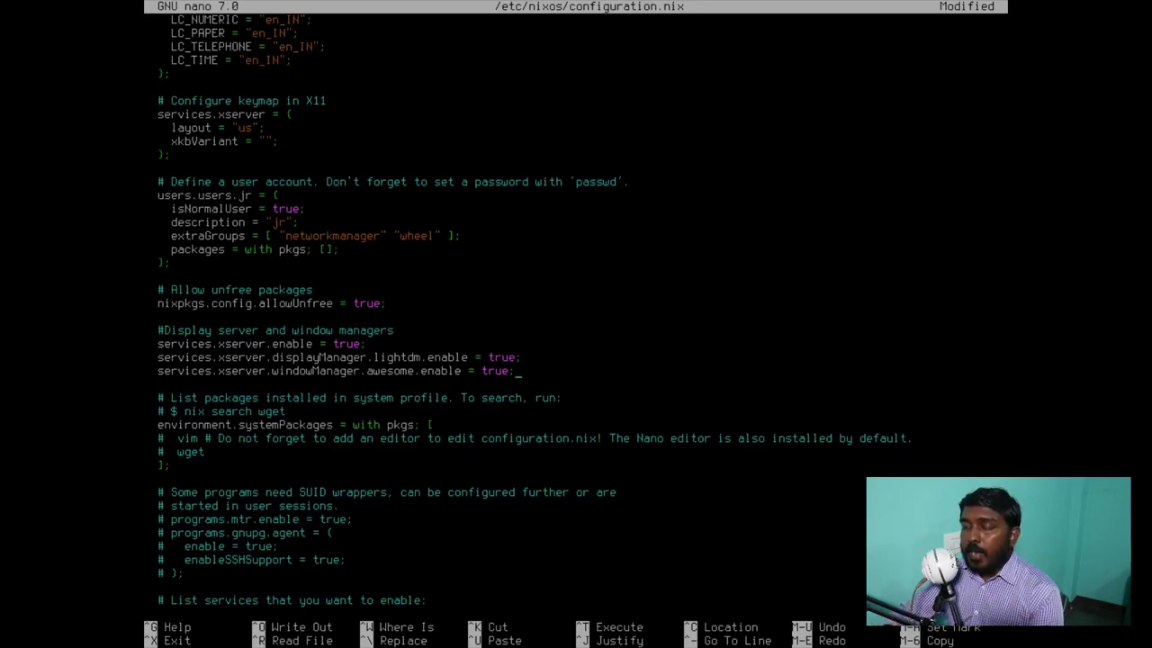
key(Return)
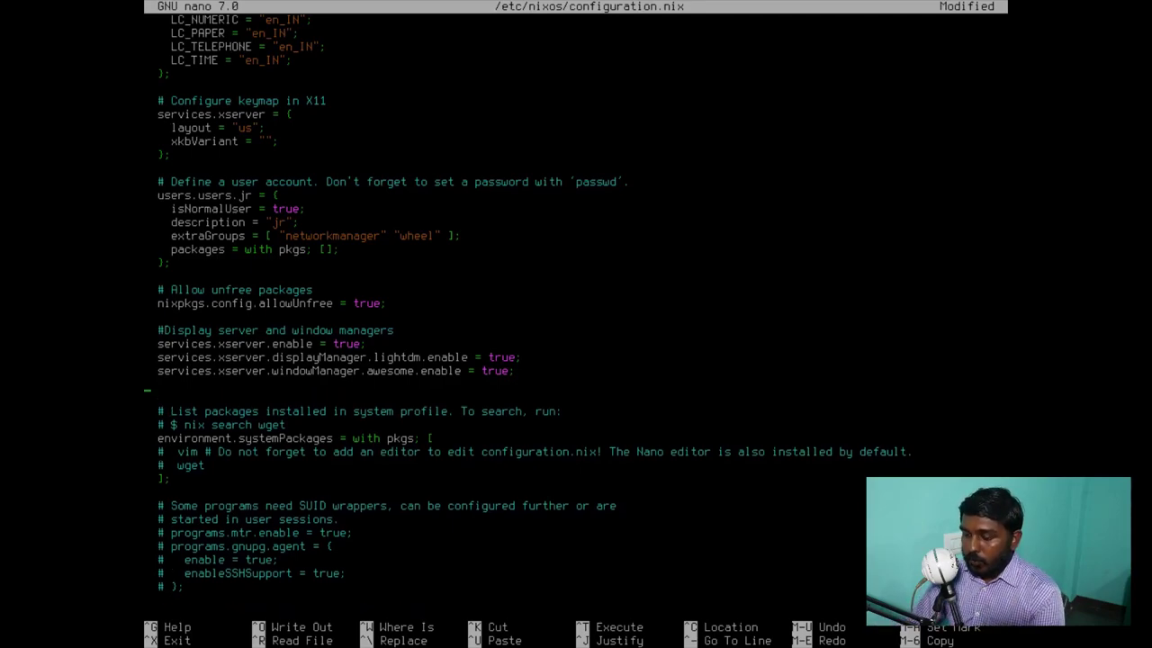
Type a services.xserver.desktopManager.plasma line, then delete it along with its empty line.
text(servic)
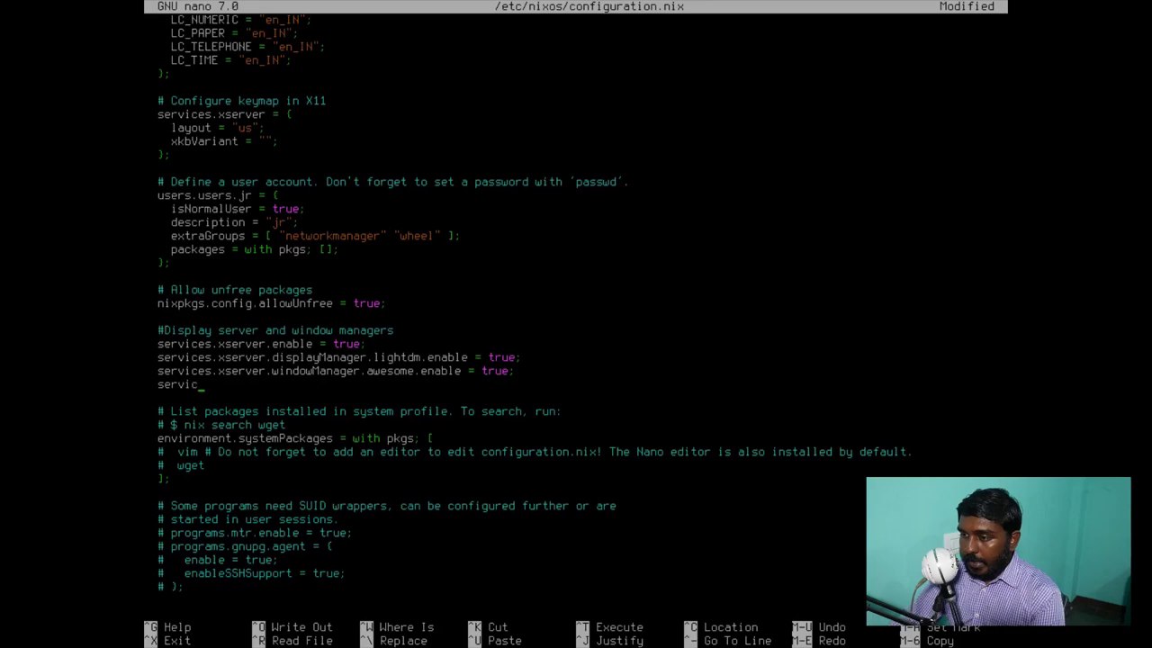
text(es.x)
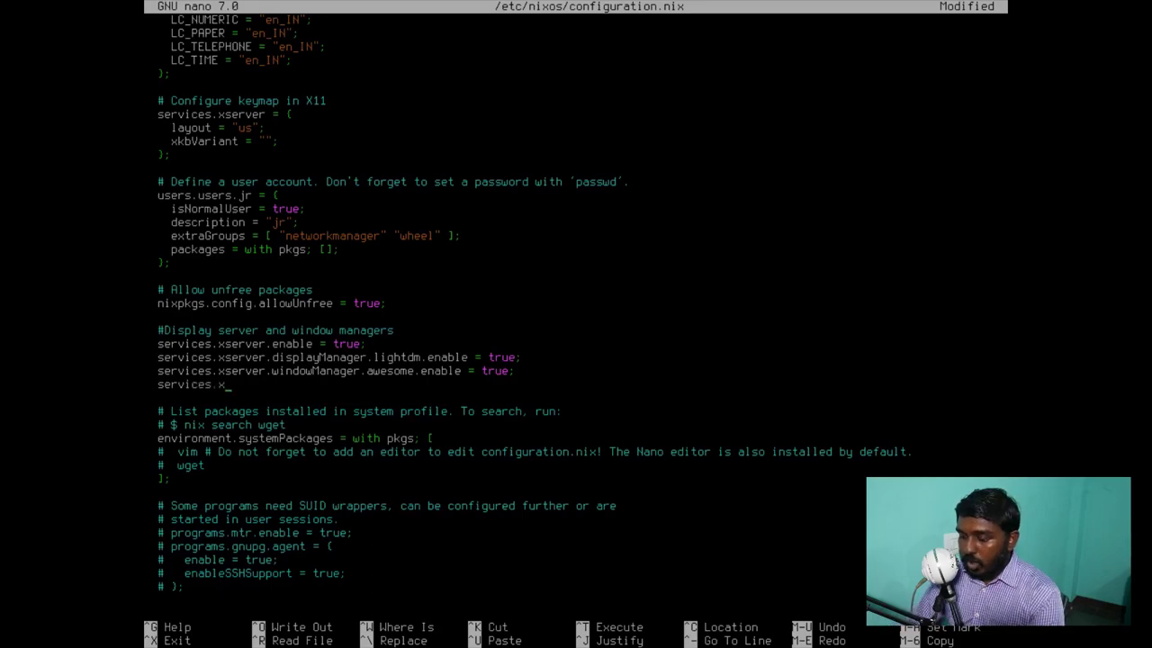
text(server.desk)
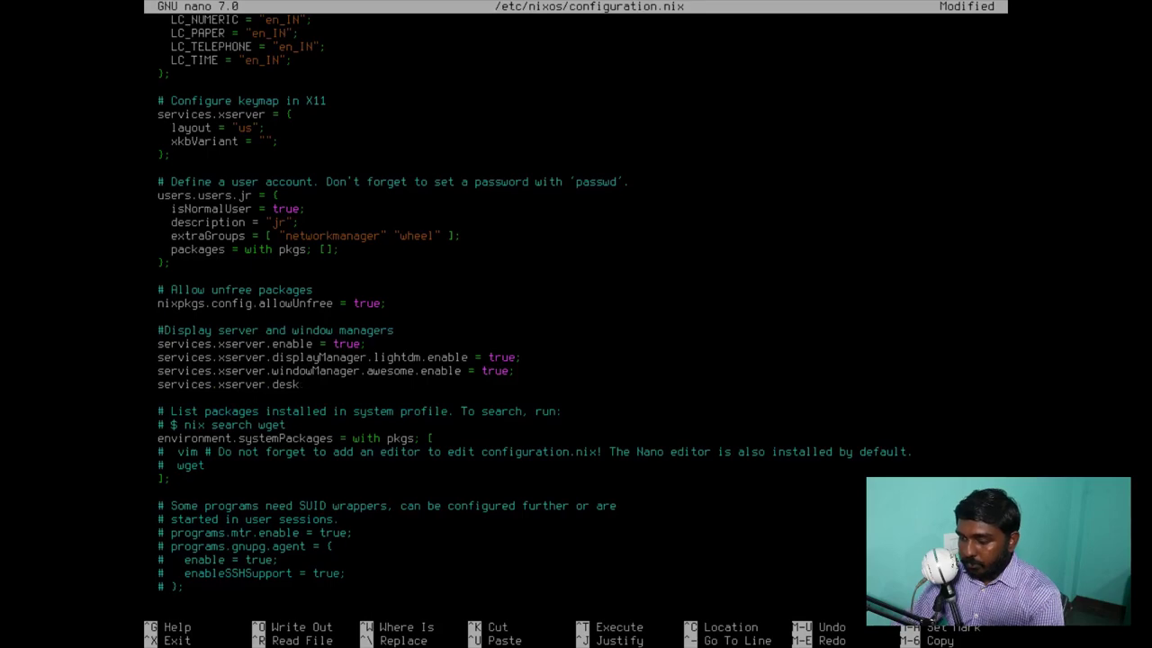
text(topManager)
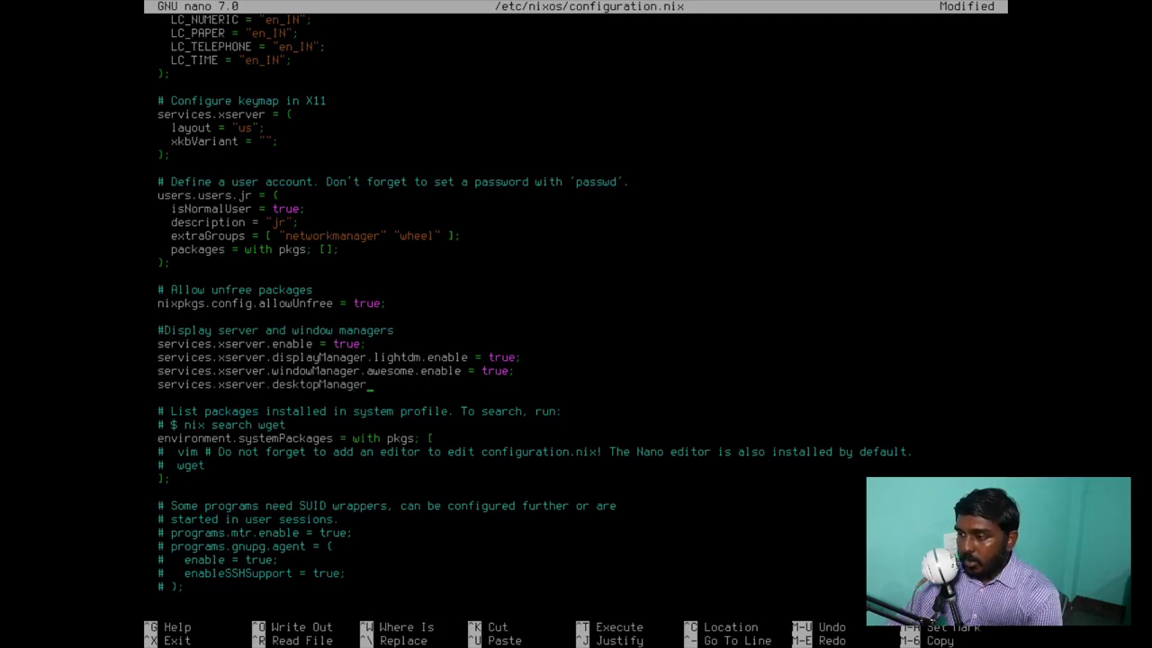
text(.plasma4)
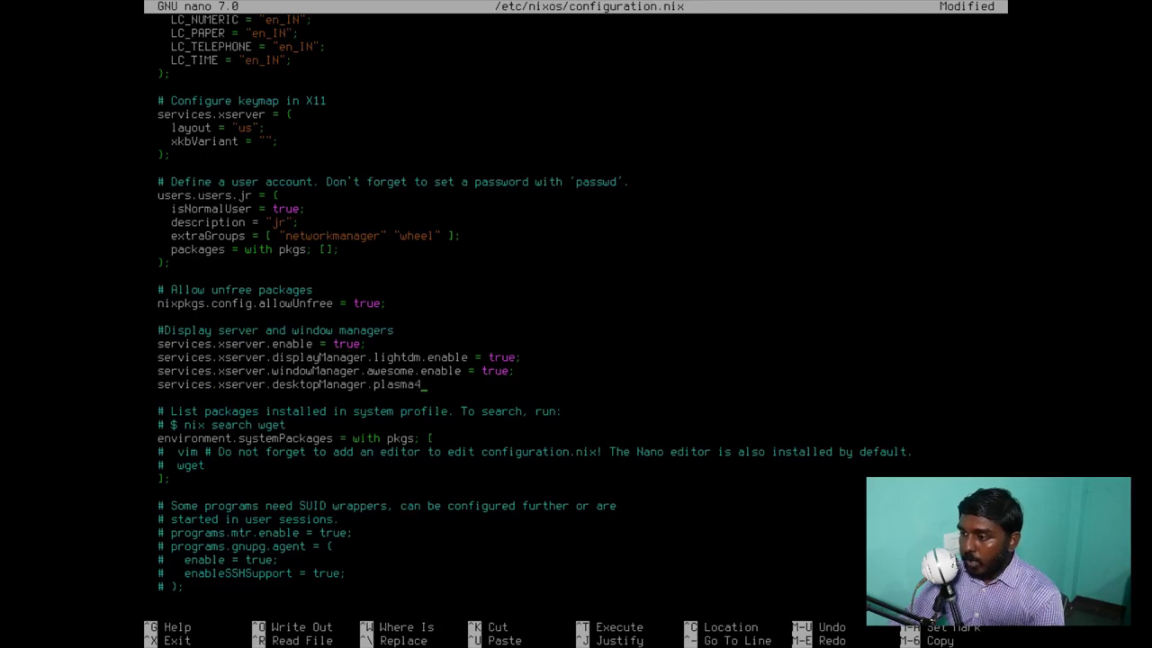
key(BackSpace)
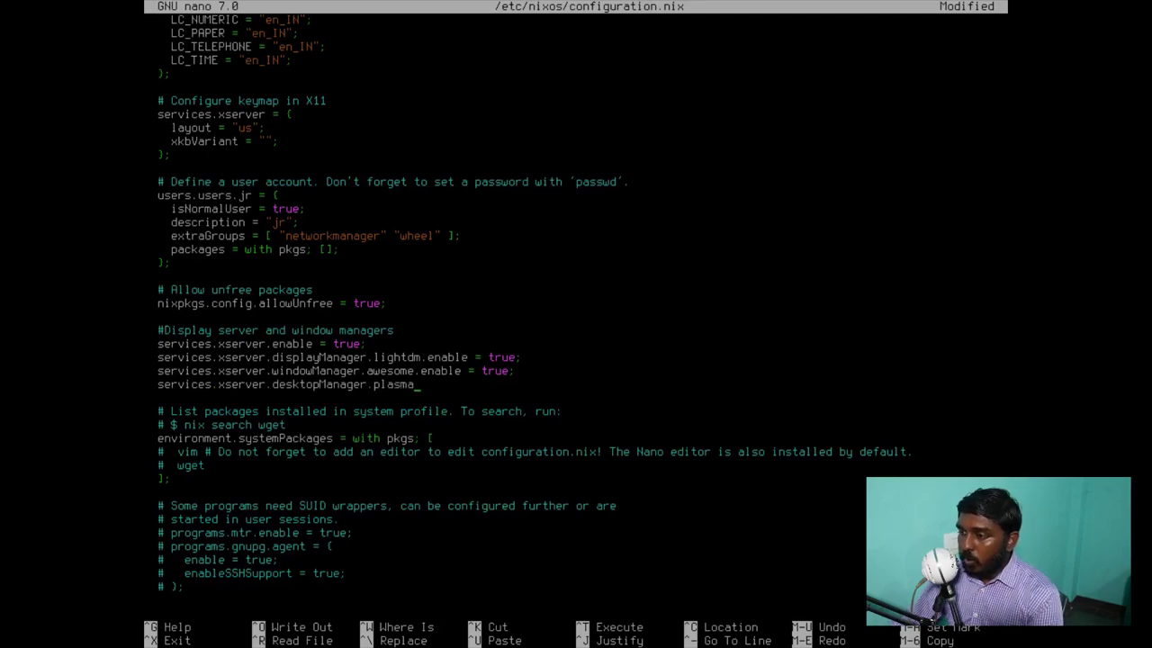
key(BackSpace)
key(BackSpace)
key(BackSpace)
key(BackSpace)
key(BackSpace)
key(BackSpace)
key(BackSpace)
key(BackSpace)
key(BackSpace)
key(BackSpace)
key(BackSpace)
key(BackSpace)
key(BackSpace)
key(BackSpace)
key(BackSpace)
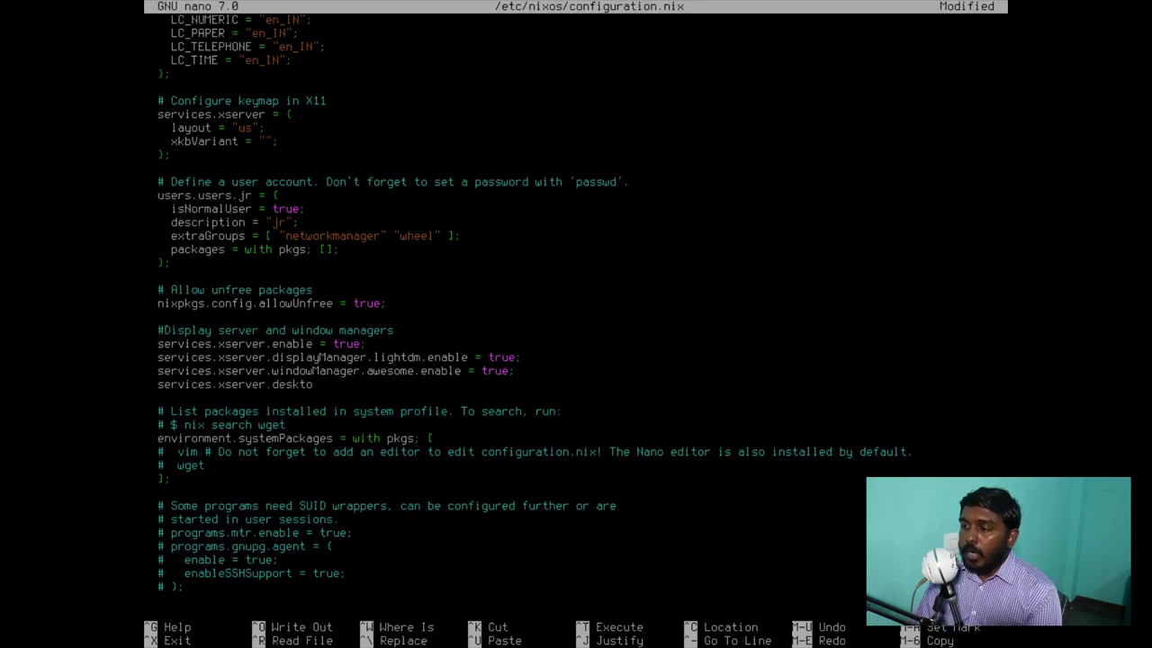
key(BackSpace)
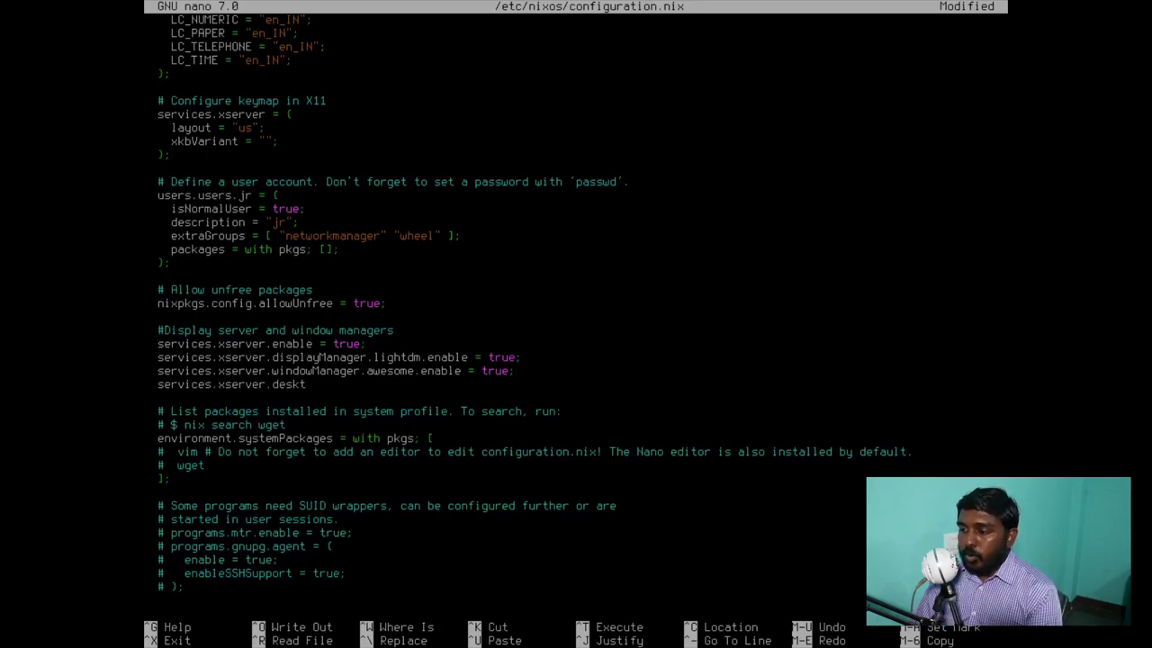
key(BackSpace)
key(BackSpace)
key(BackSpace)
key(BackSpace)
key(BackSpace)
key(BackSpace)
key(BackSpace)
key(BackSpace)
key(BackSpace)
key(BackSpace)
key(BackSpace)
key(BackSpace)
key(BackSpace)
key(BackSpace)
key(BackSpace)
key(BackSpace)
key(BackSpace)
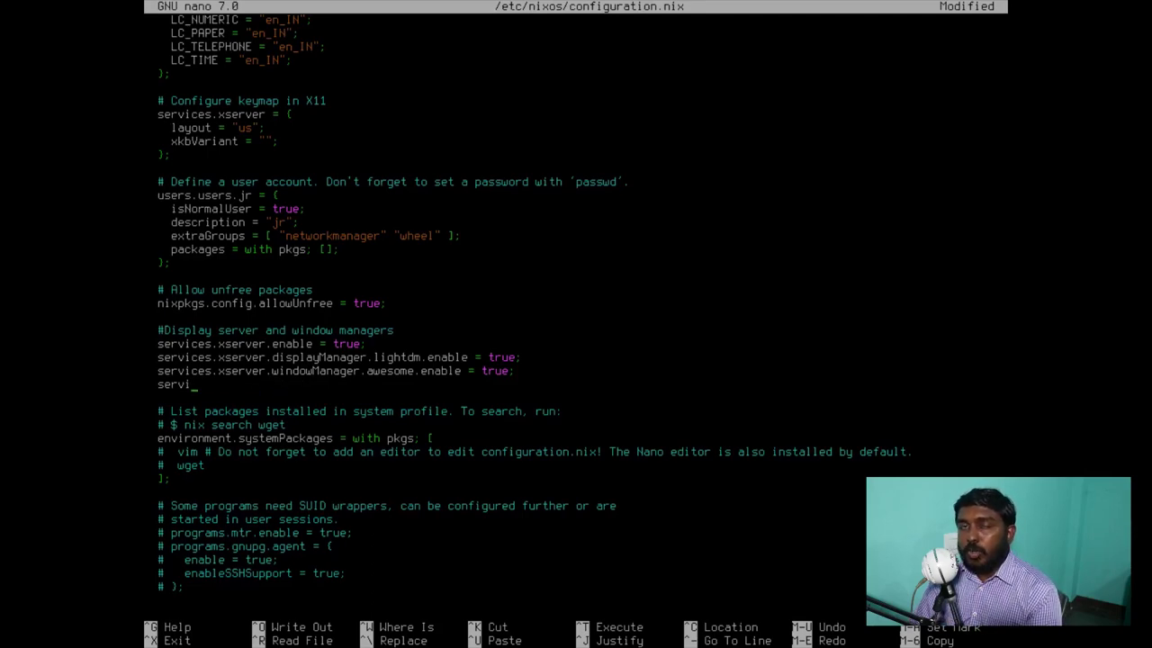
key(BackSpace)
key(BackSpace)
key(BackSpace)
key(BackSpace)
key(BackSpace)
key(BackSpace)
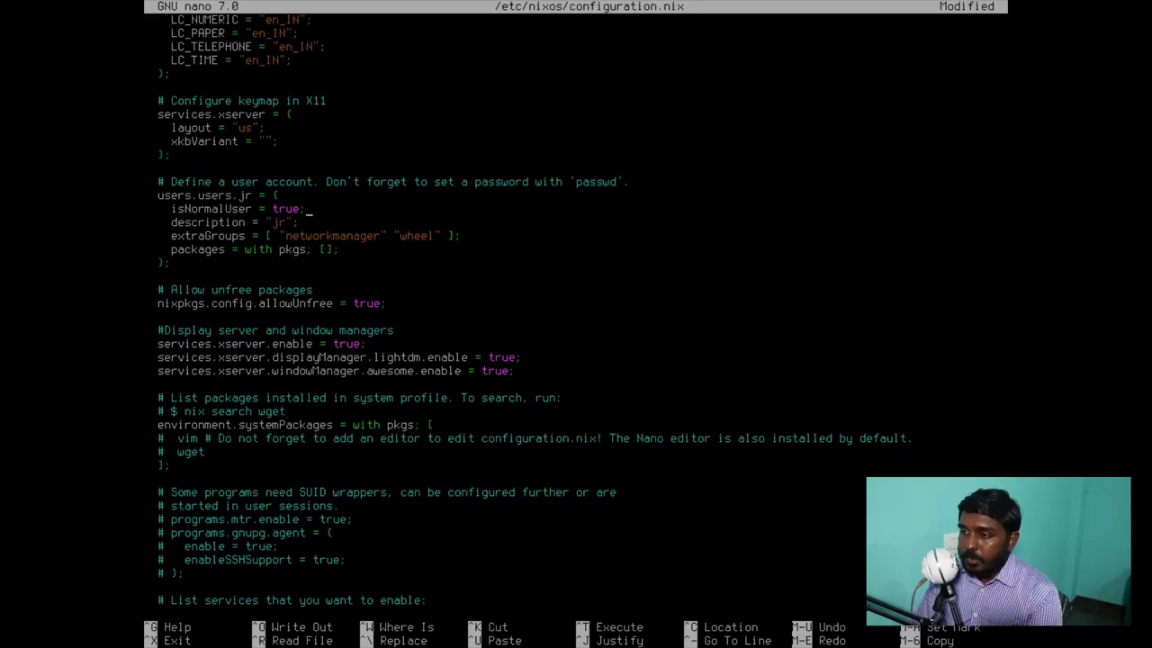
click(463, 236)
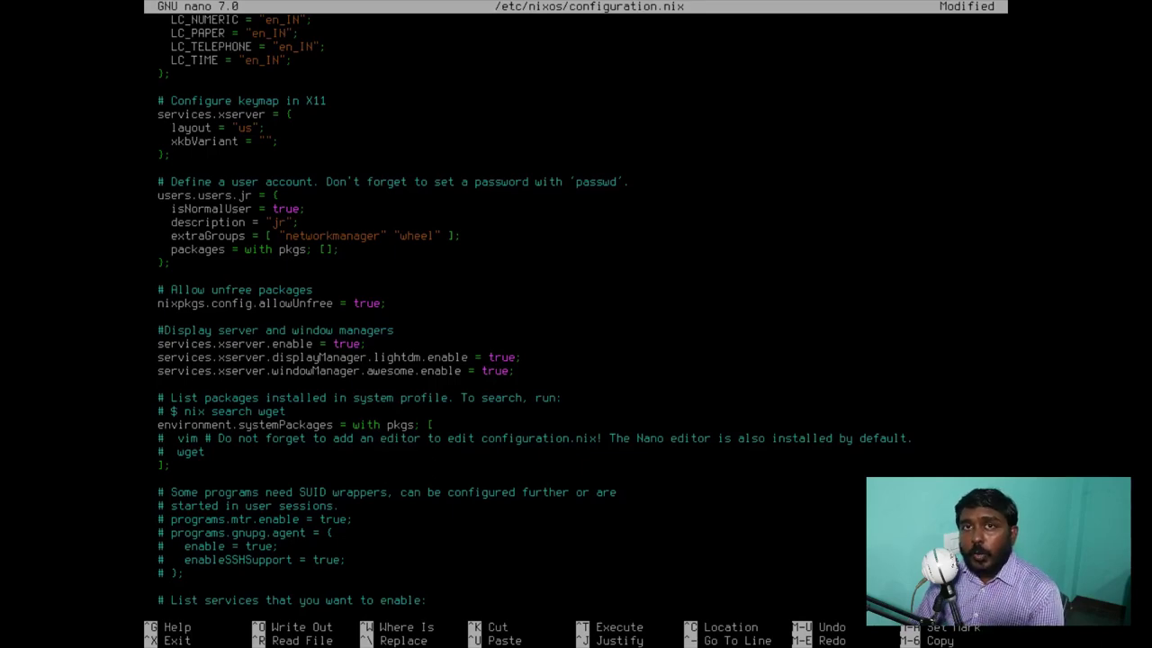
Uncomment vim, add kitty and firefox to systemPackages, and exit nano.
key(Delete)
key(Delete)
key(Delete)
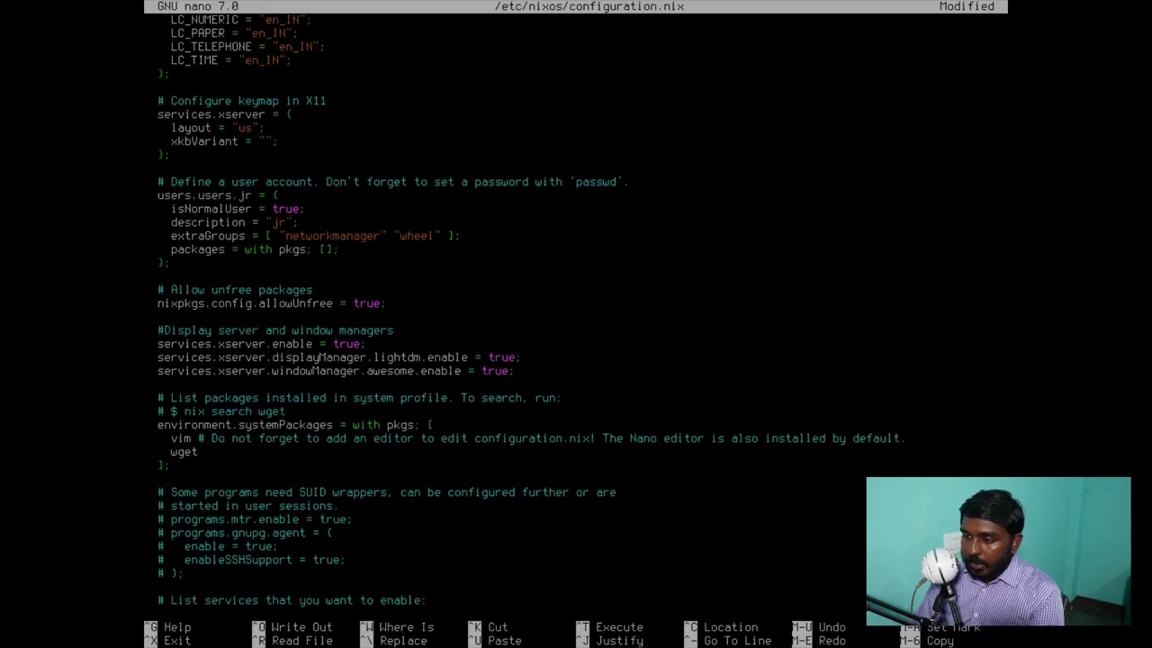
key(End)
key(Return)
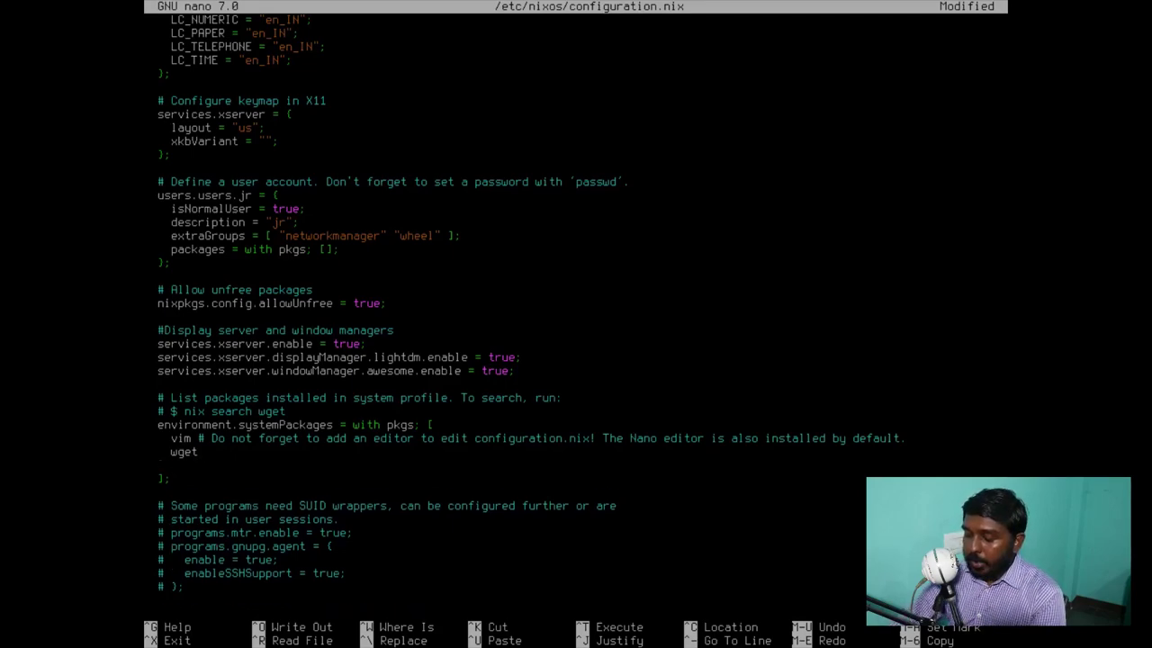
text(kitty)
key(Return)
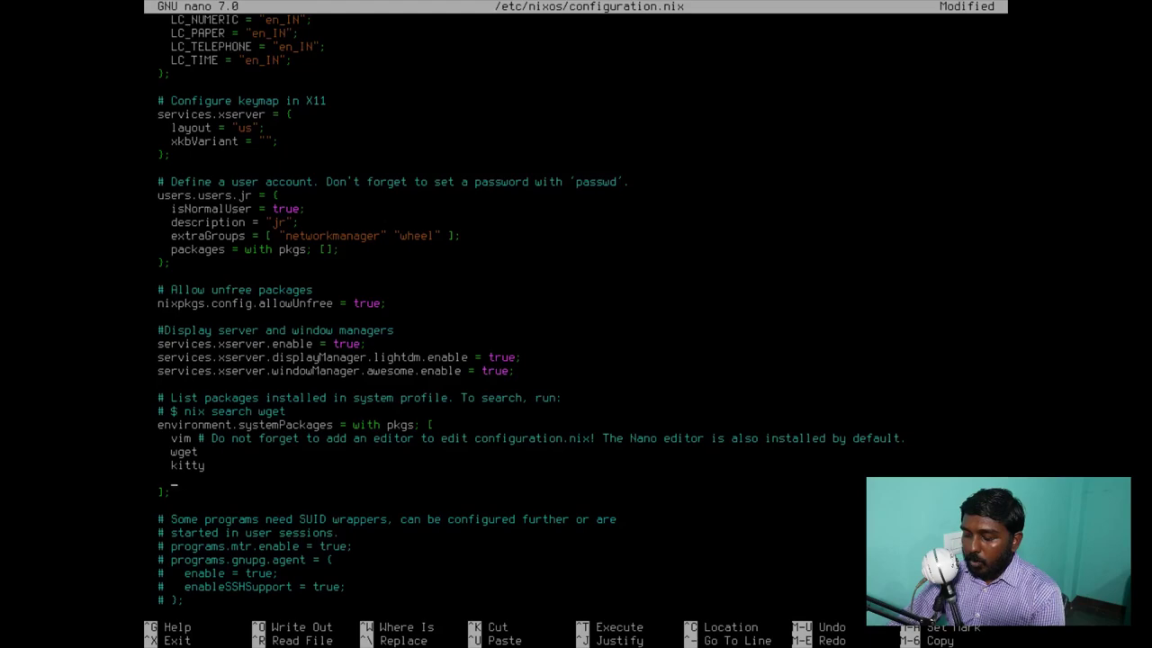
text(firefox)
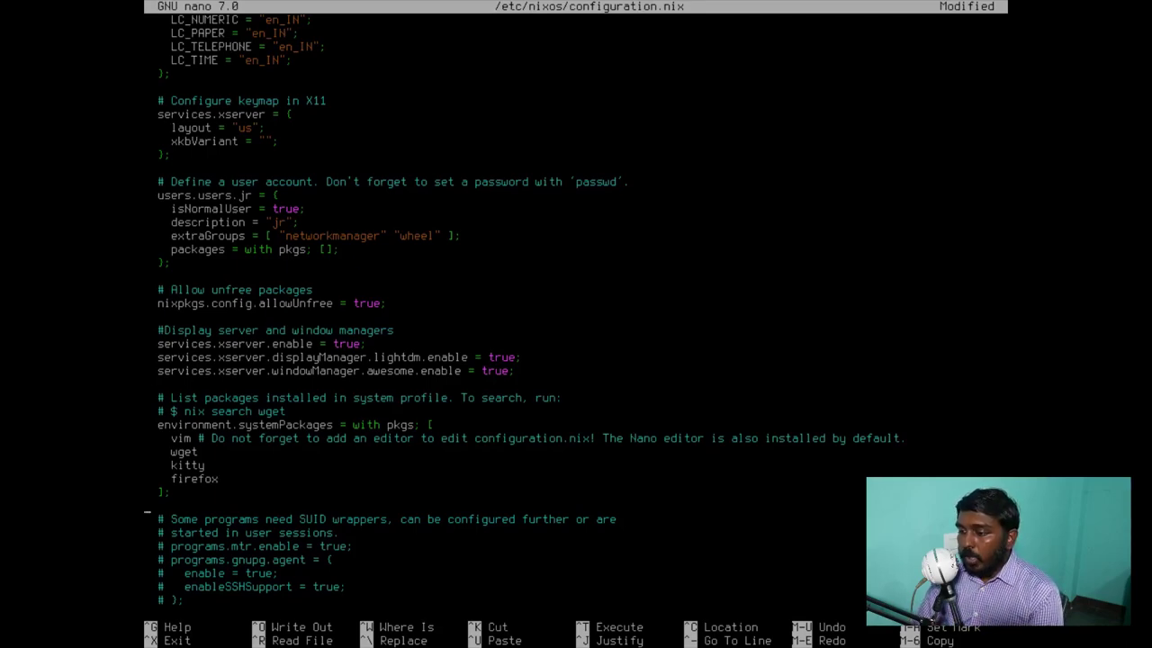
key(Down)
key(Down)
key(Down)
key(Down)
key(Down)
key(Down)
key(Down)
key(Down)
key(Down)
key(Down)
key(Down)
key(Down)
key(Down)
key(Down)
key(Down)
key(Down)
key(Down)
key(Down)
key(Down)
key(Down)
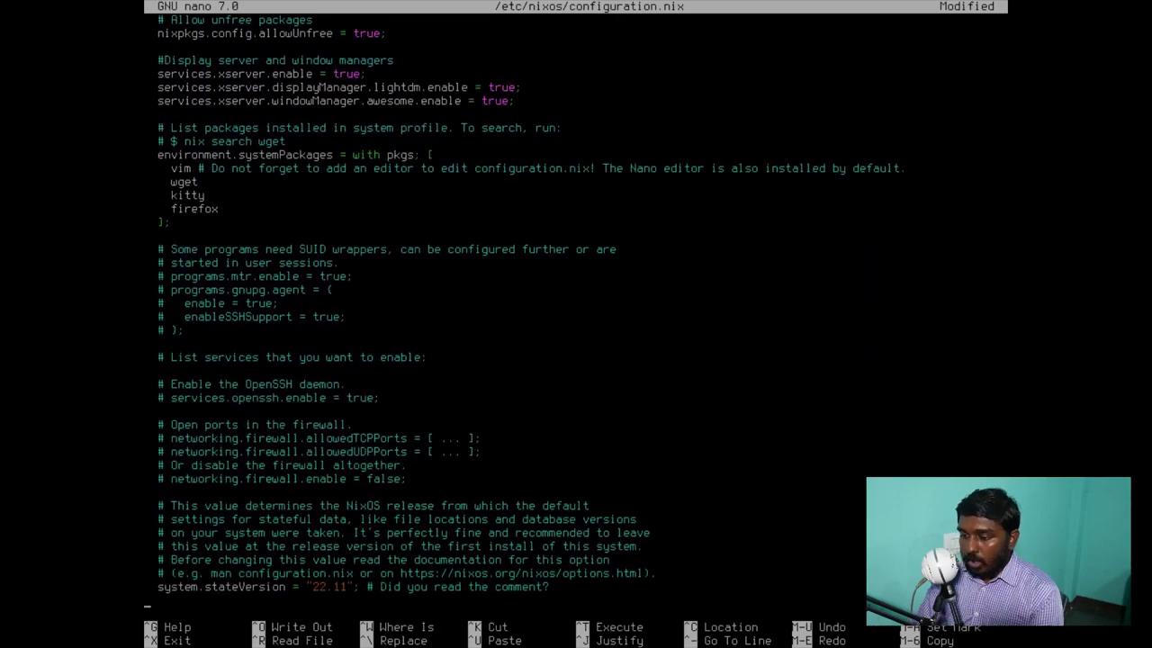
key(ctrl+x)
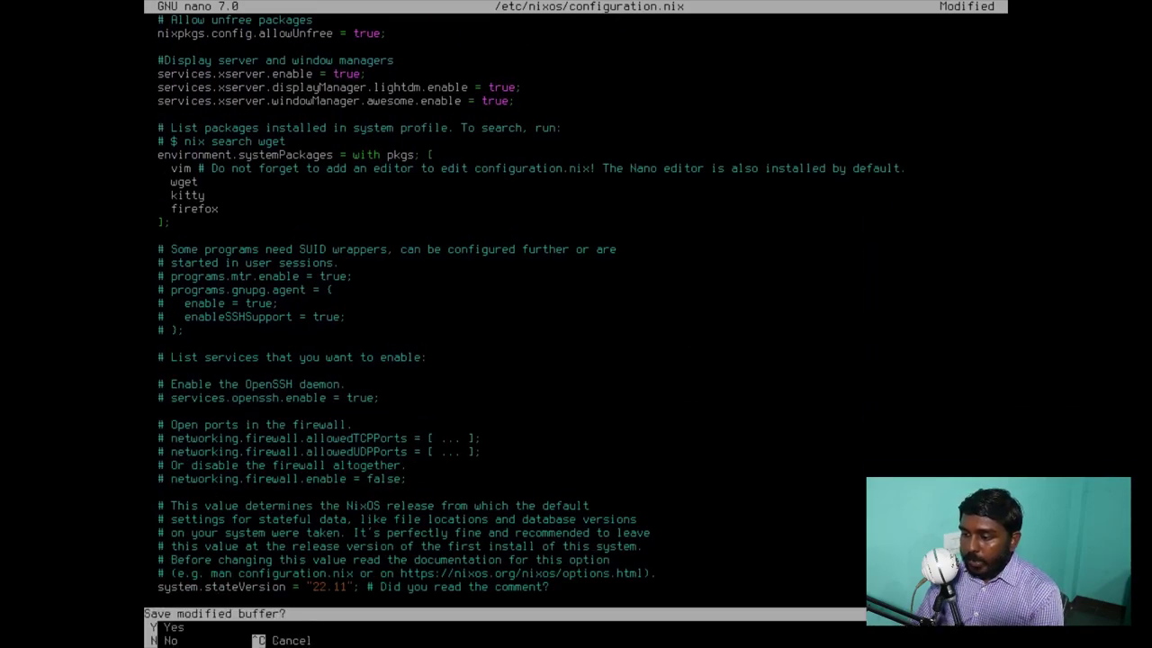
Save configuration.nix, clear the screen, and run sudo nixos-rebuild switch.
key(y)
key(Return)
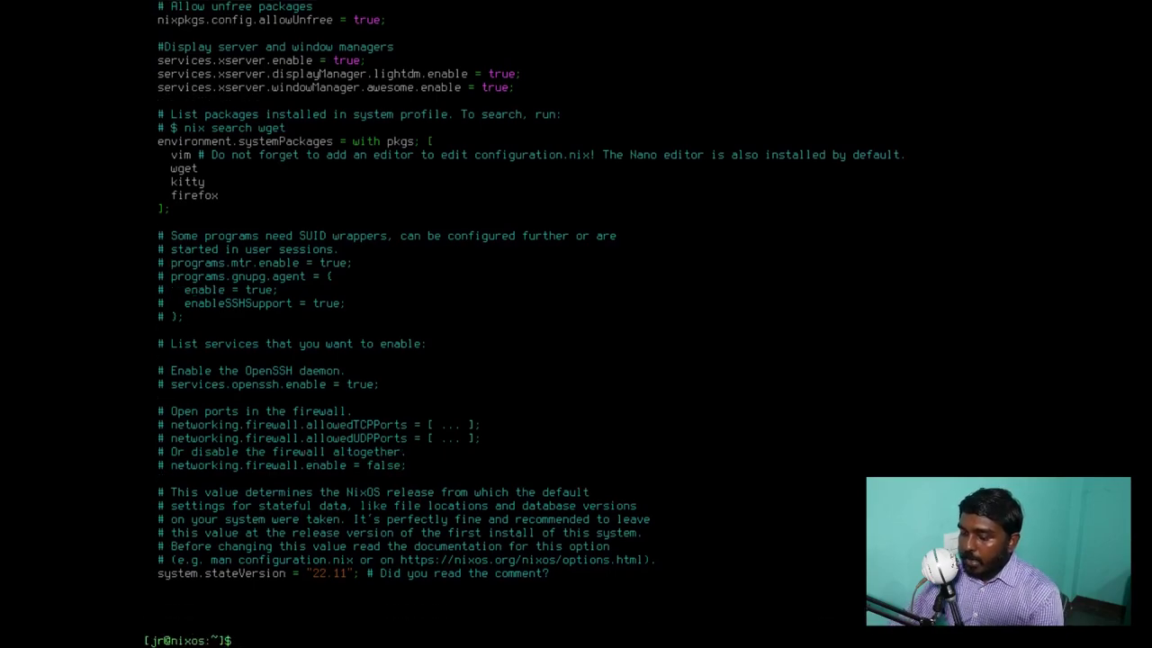
text(clear)
key(Return)
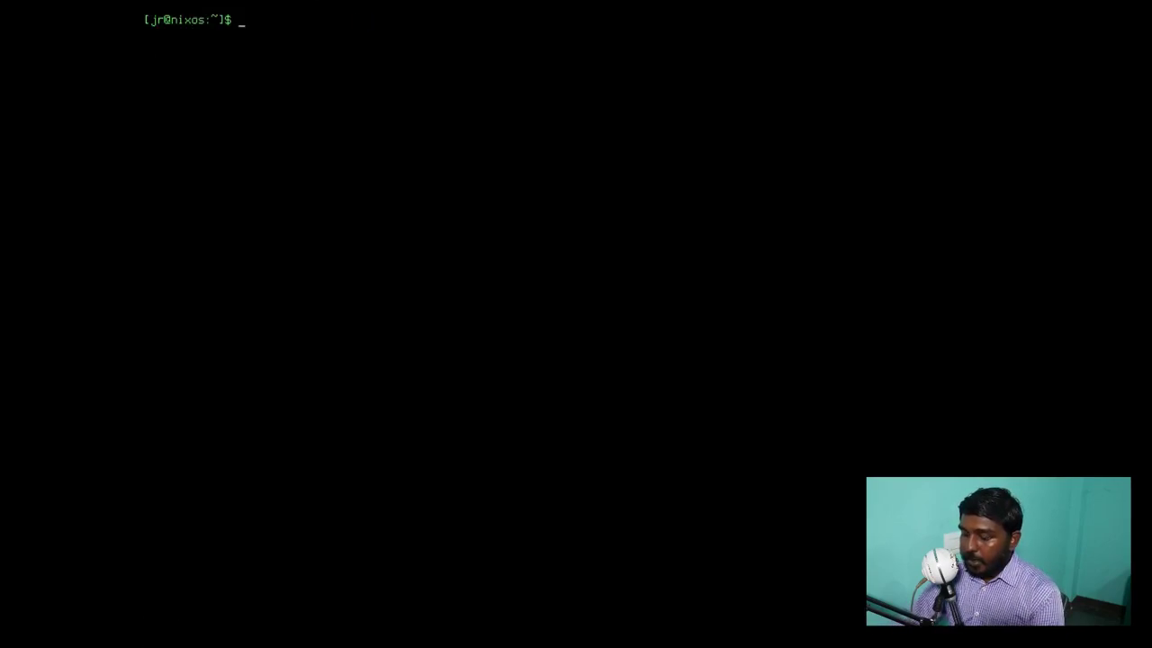
text(sudo nixos)
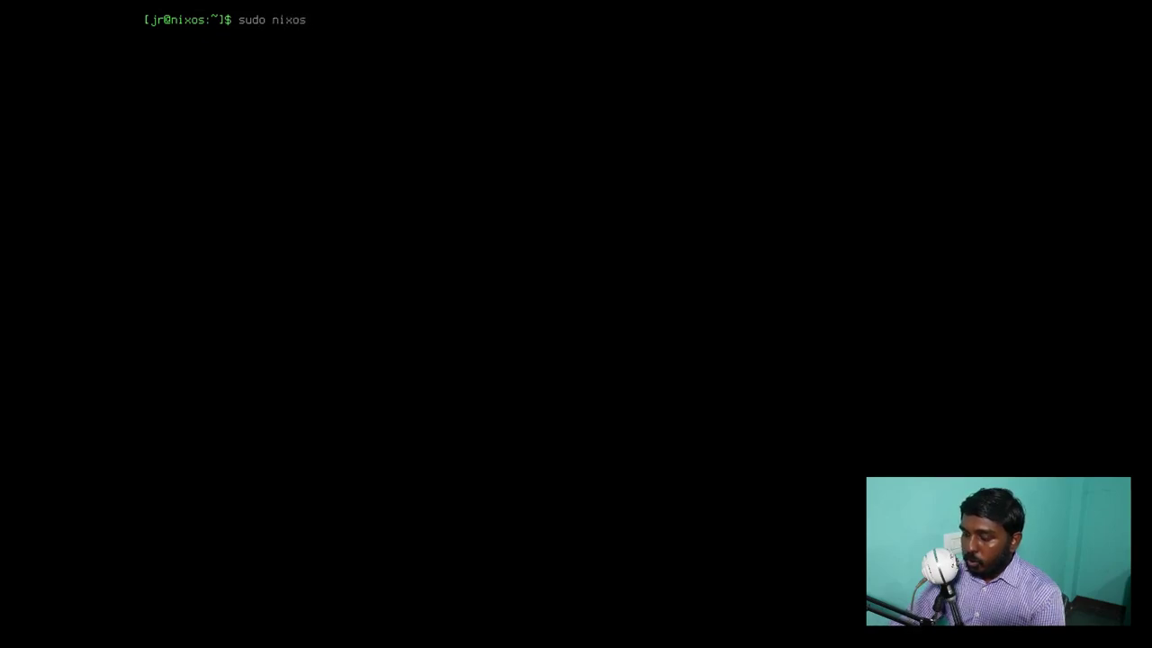
text(-rebuild)
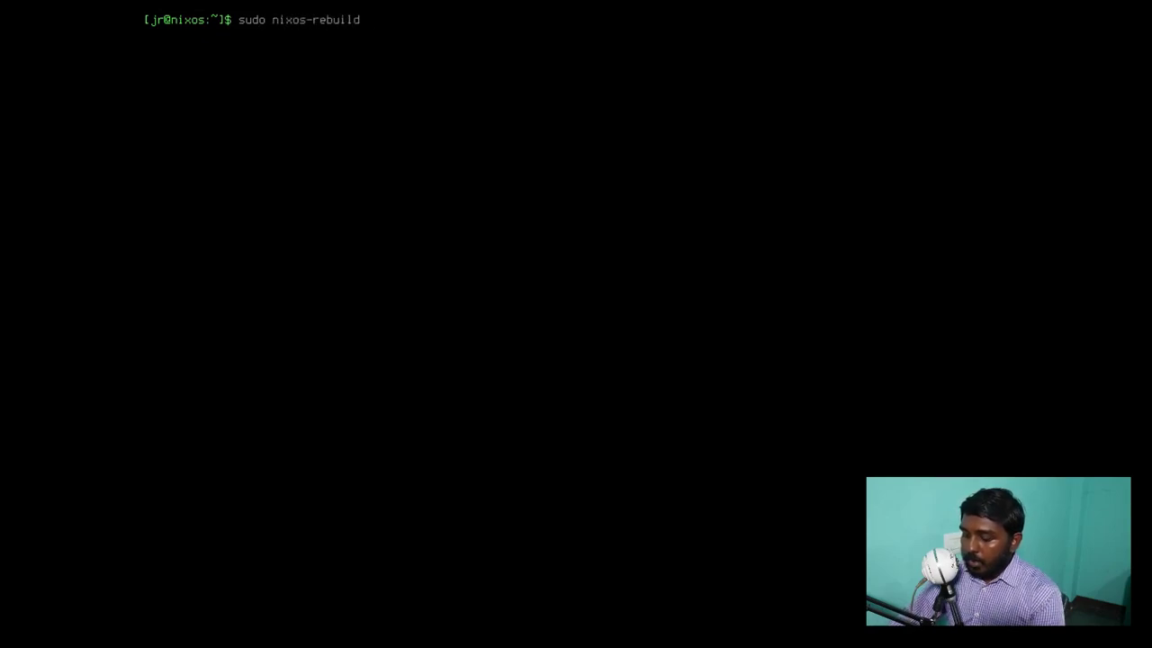
text( switch)
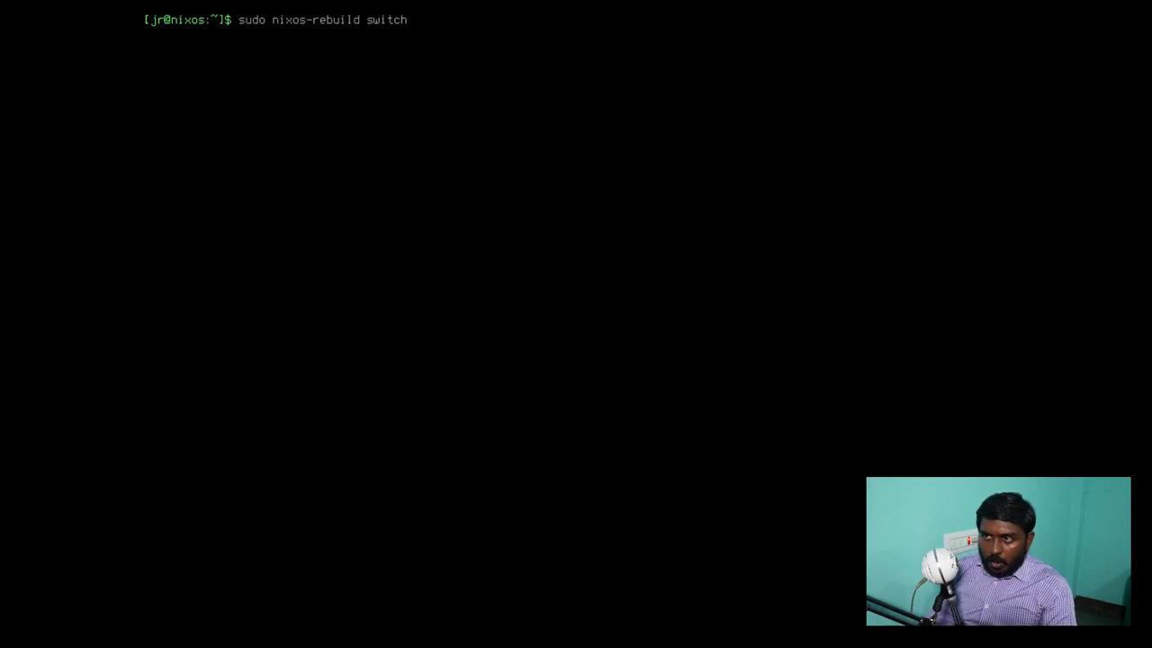
key(Return)
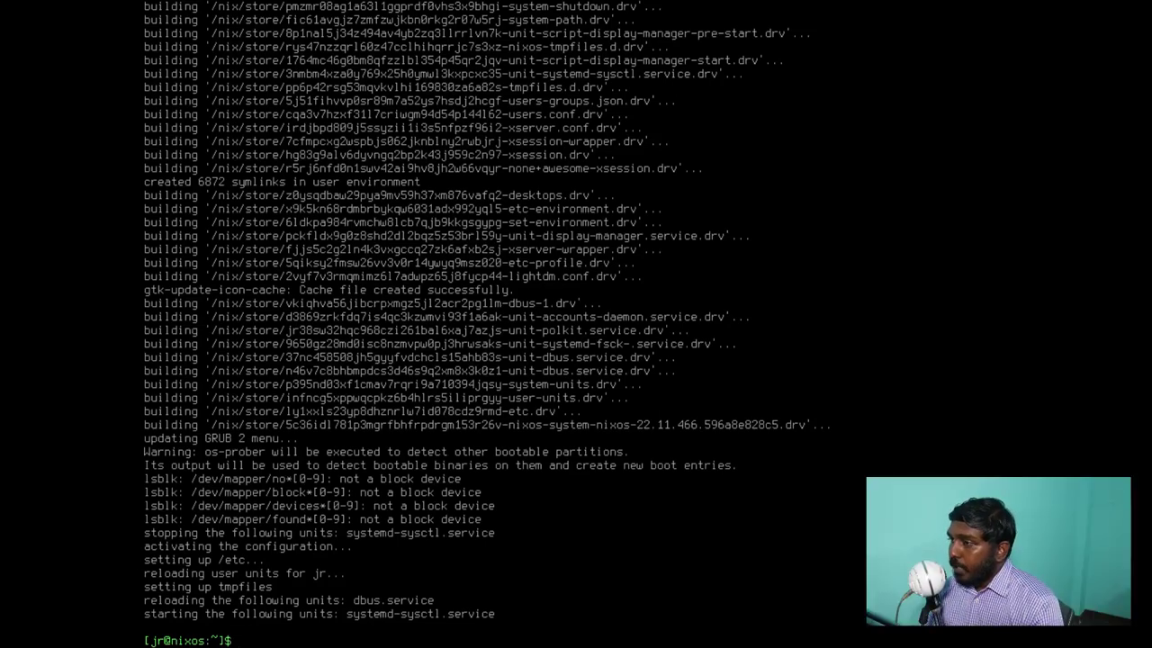
Reboot the machine and stop the GRUB countdown on the default entry.
text(reboot)
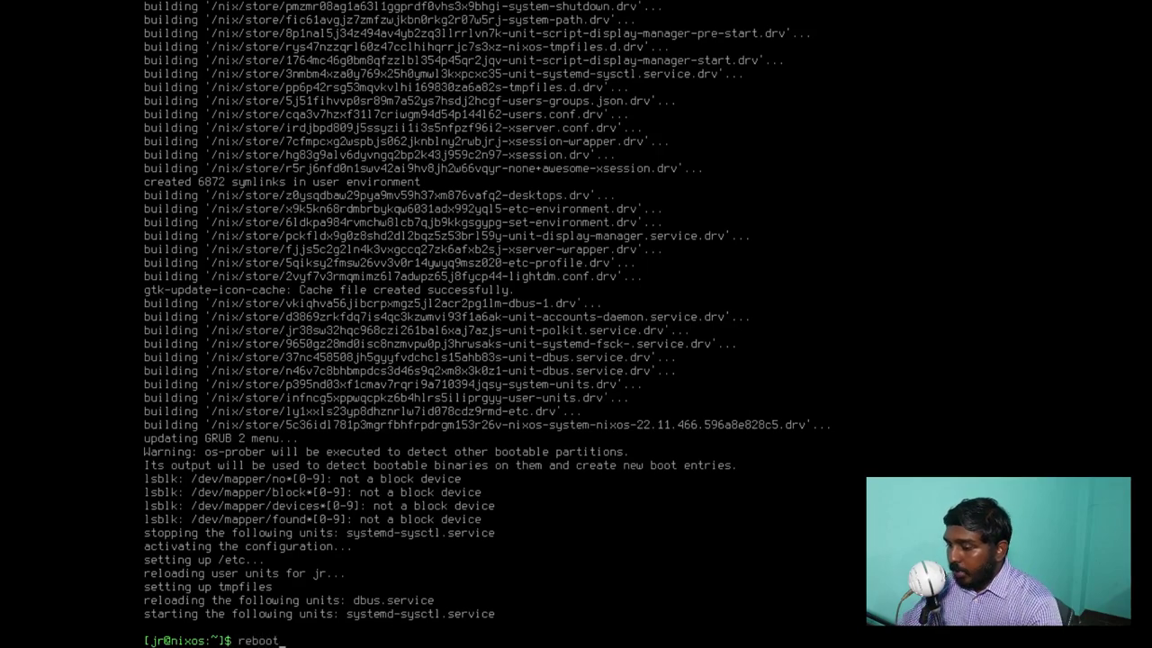
key(Return)
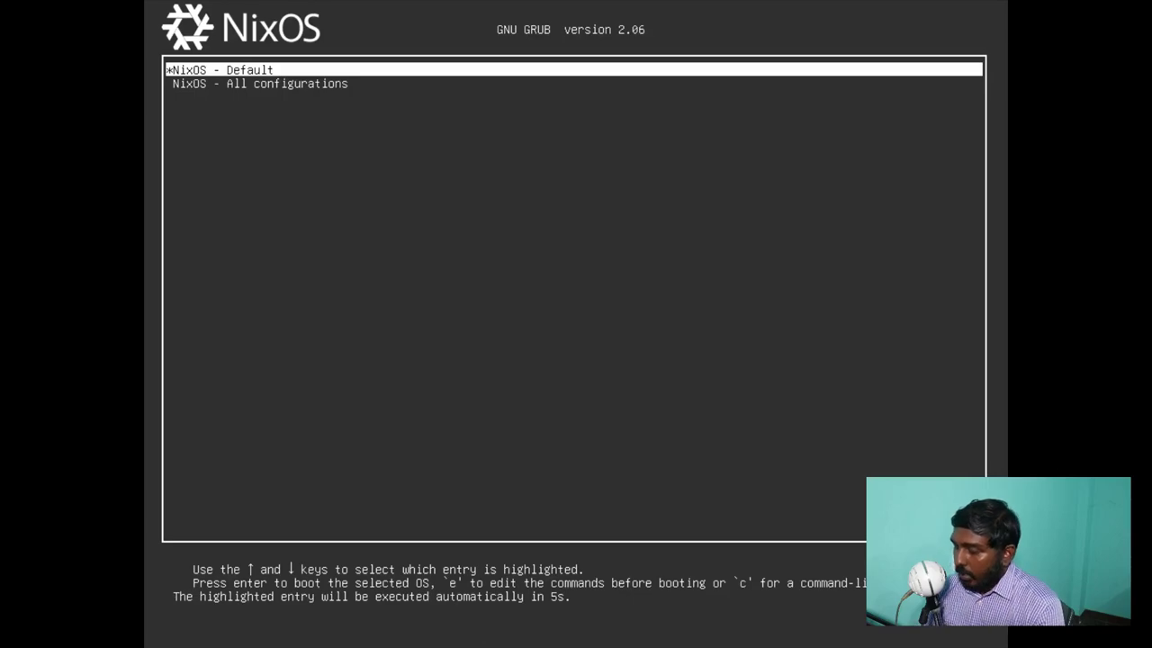
key(Down)
key(Up)
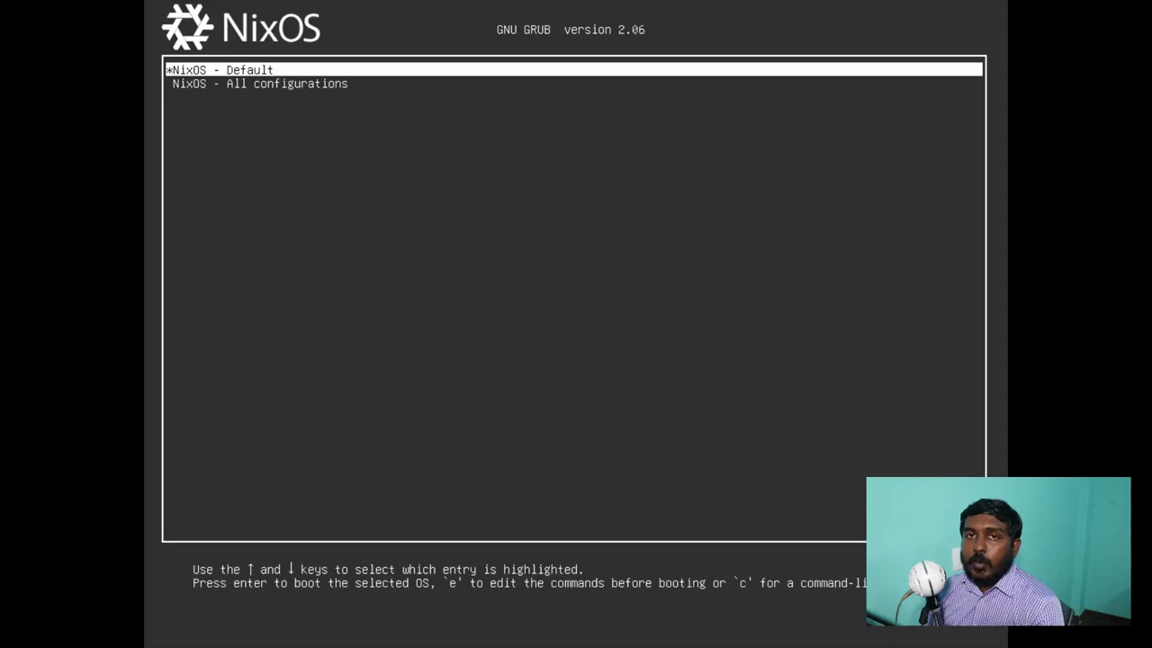
Boot NixOS Configuration 2 from the All configurations submenu.
key(Down)
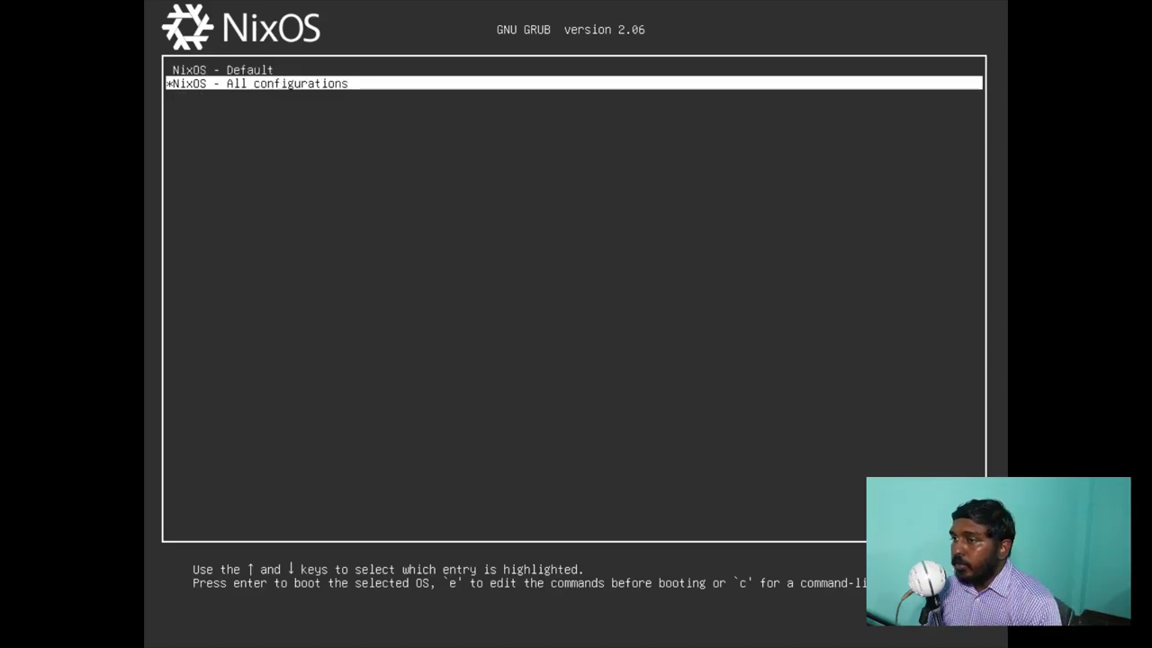
key(Return)
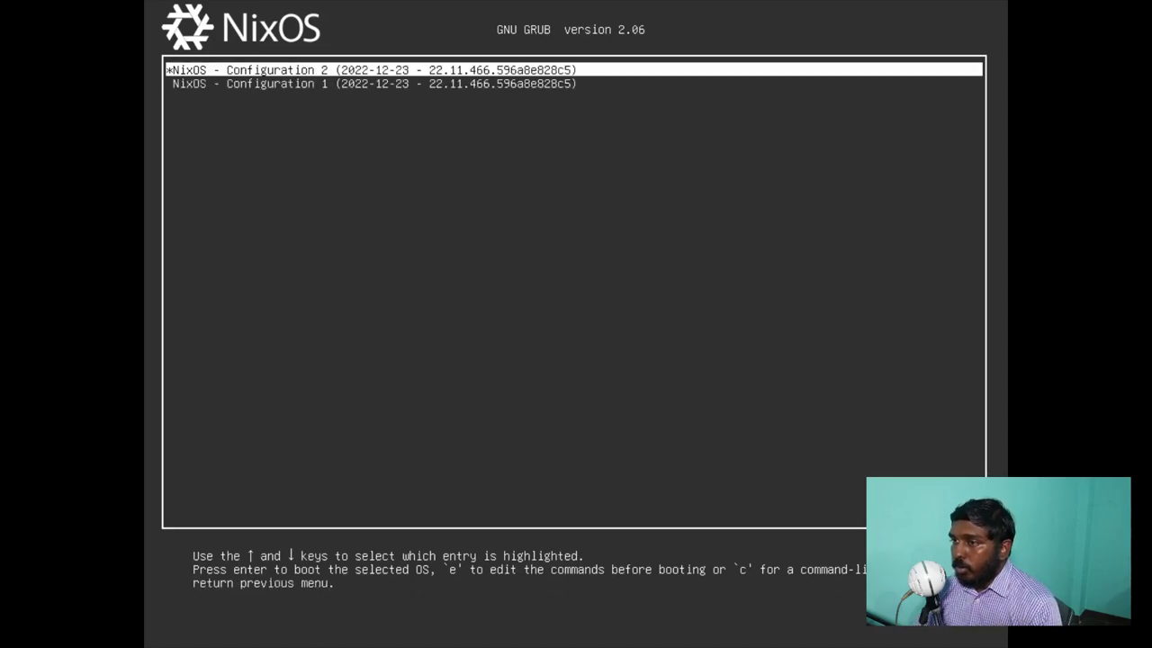
key(Down)
key(Up)
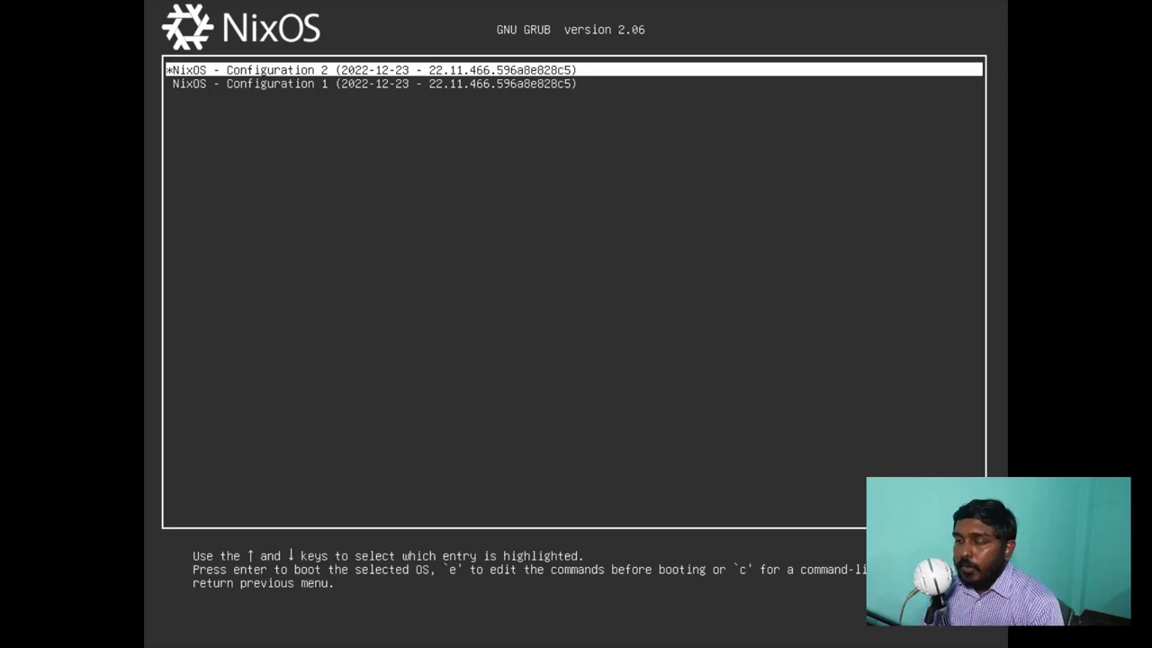
key(Return)
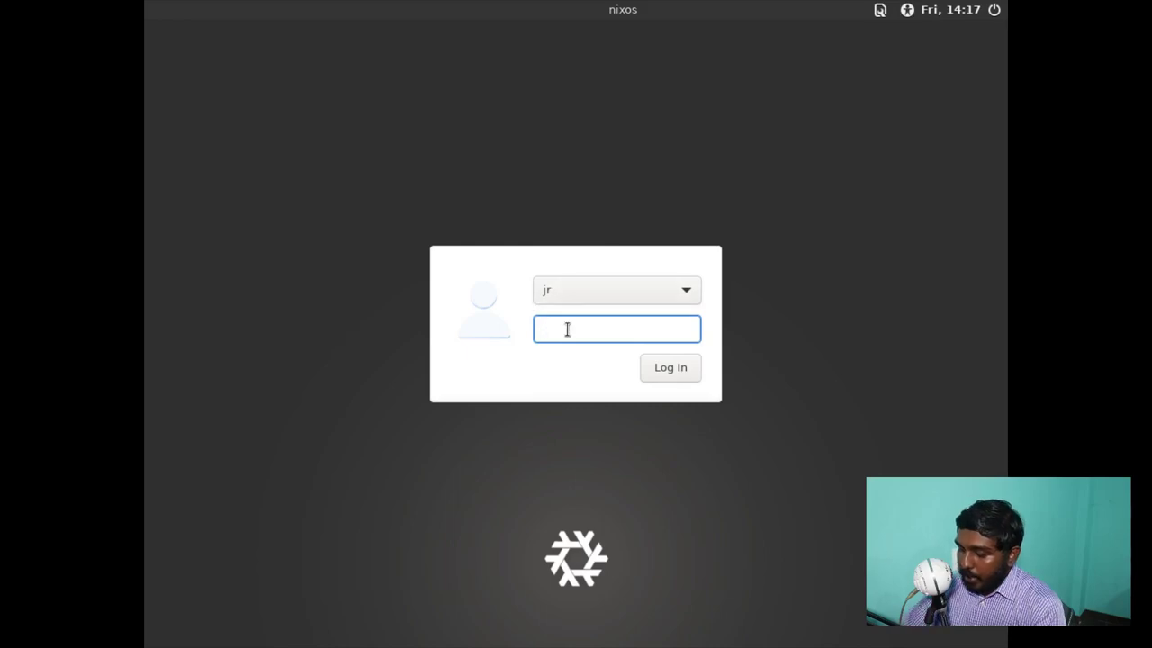
Log in with the account password and launch the kitty terminal from the run prompt.
key(Return)
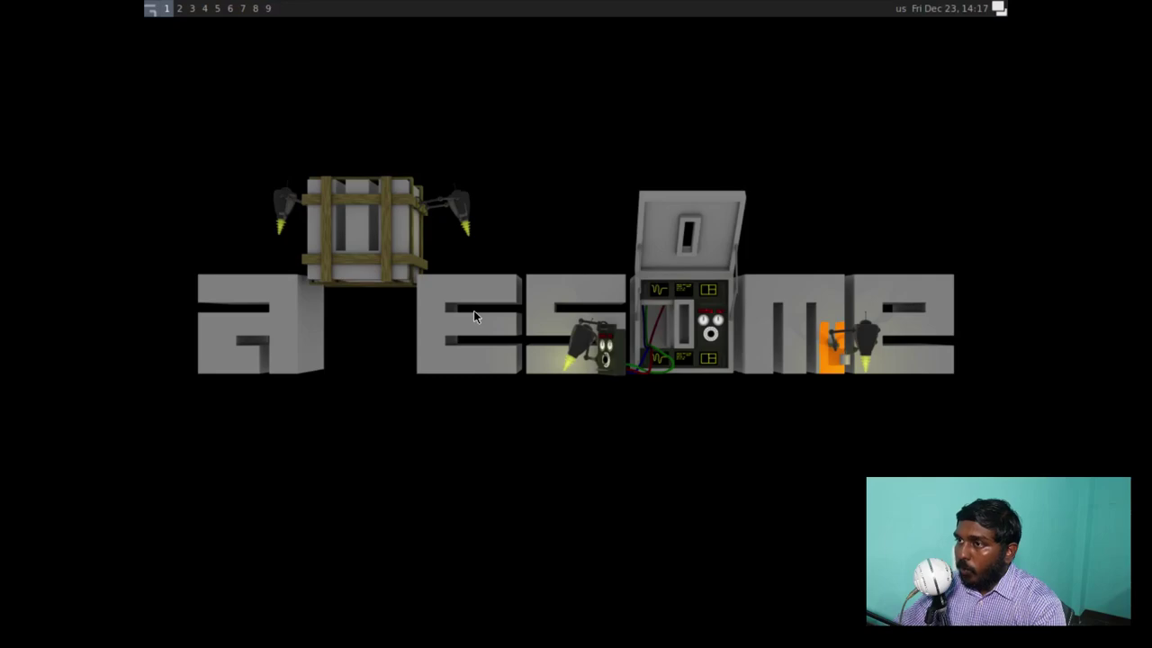
key(super+r)
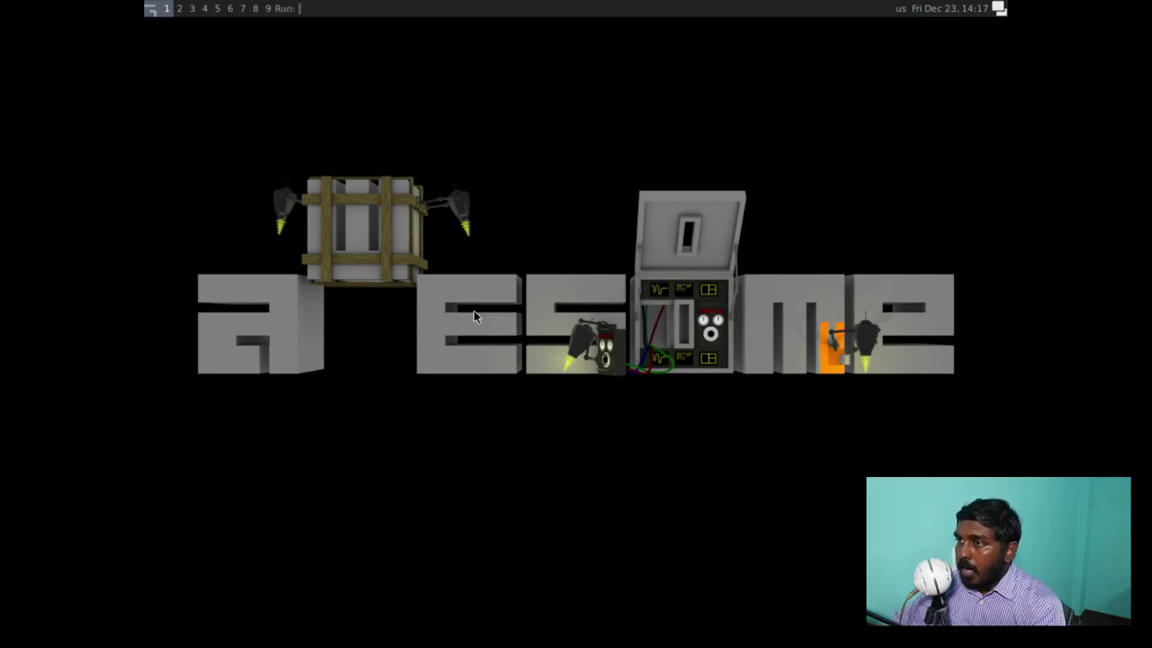
text(k)
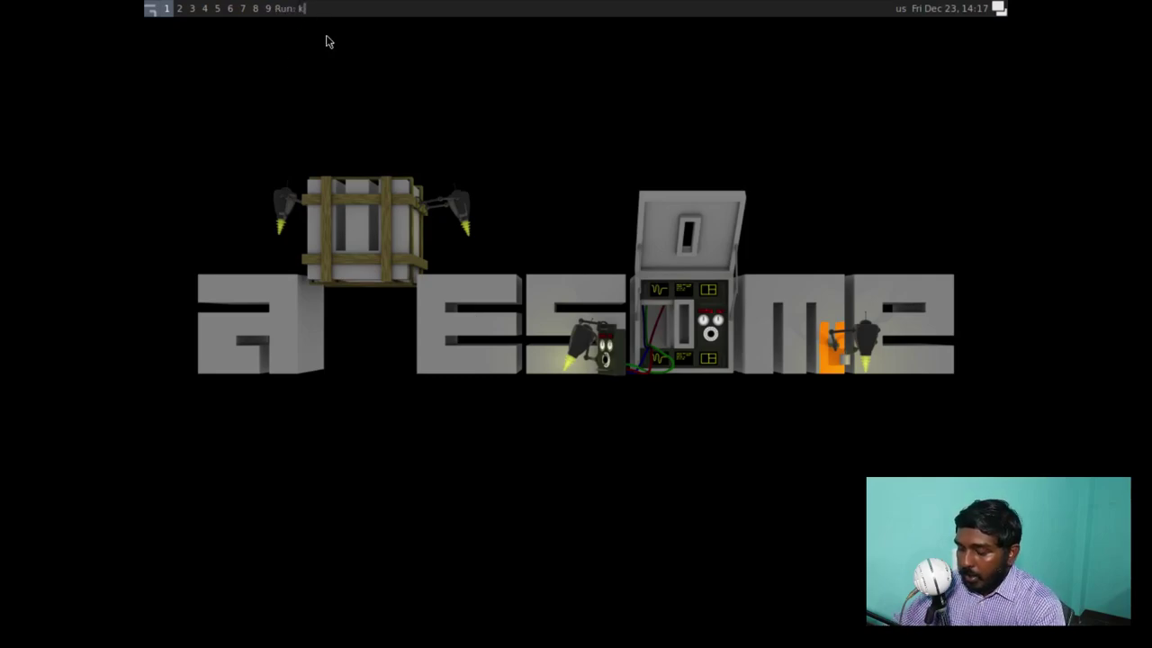
text(itty)
key(Return)
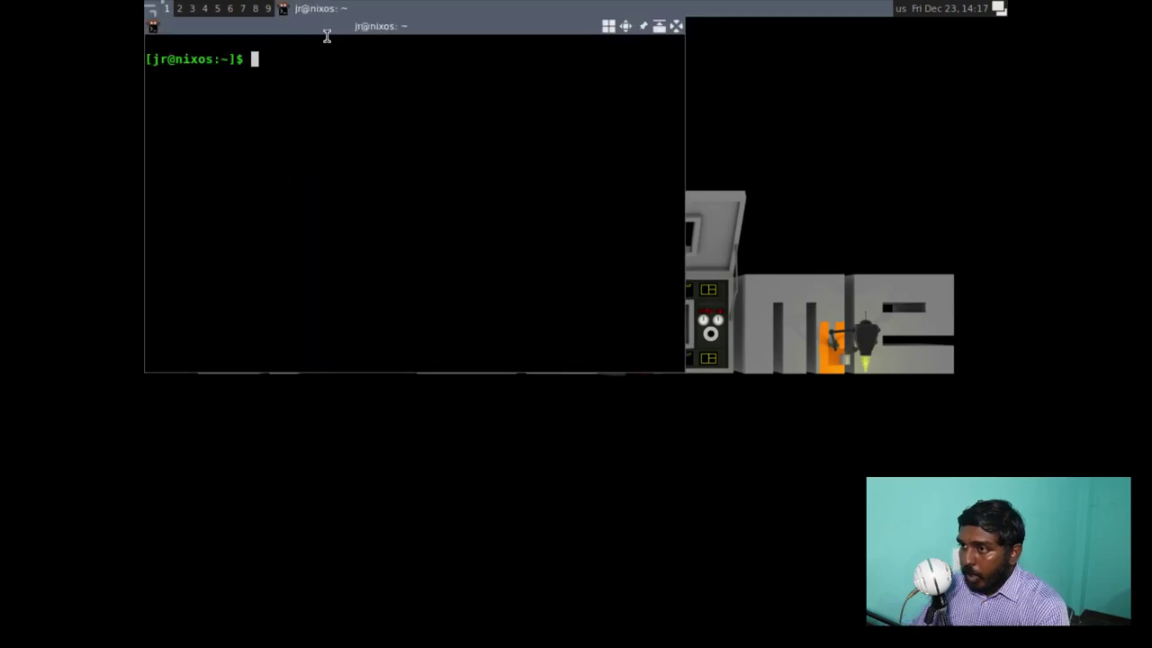
Set the display to 1920x1080 with xrandr, then close the terminal.
text(xrandr )
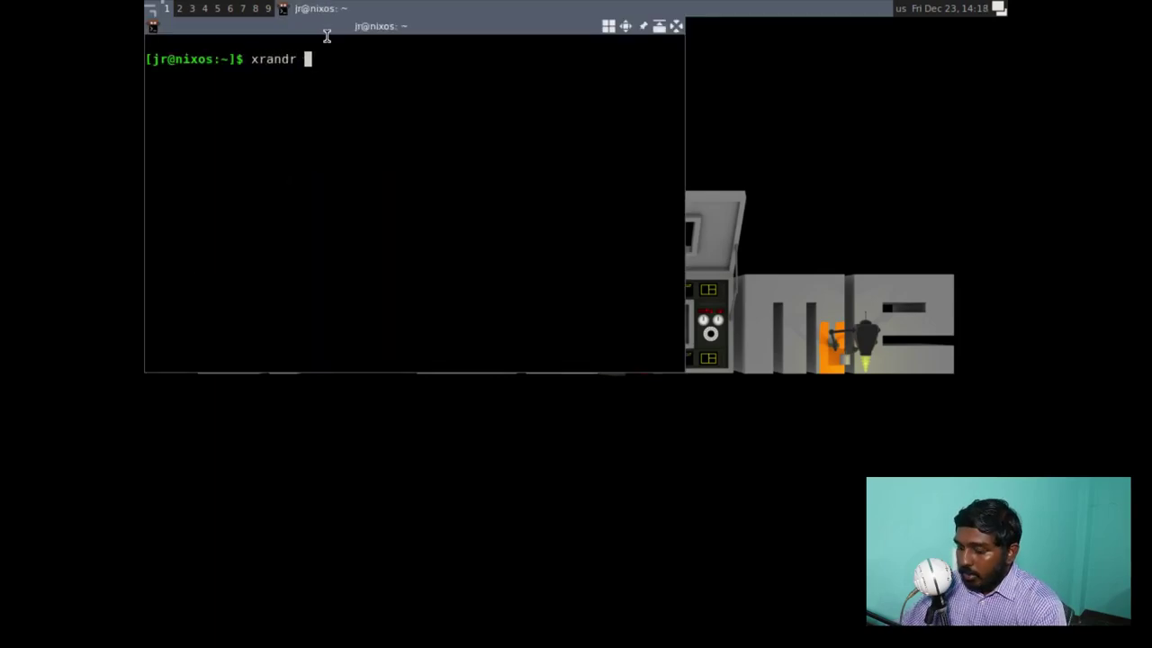
text(-s 1920)
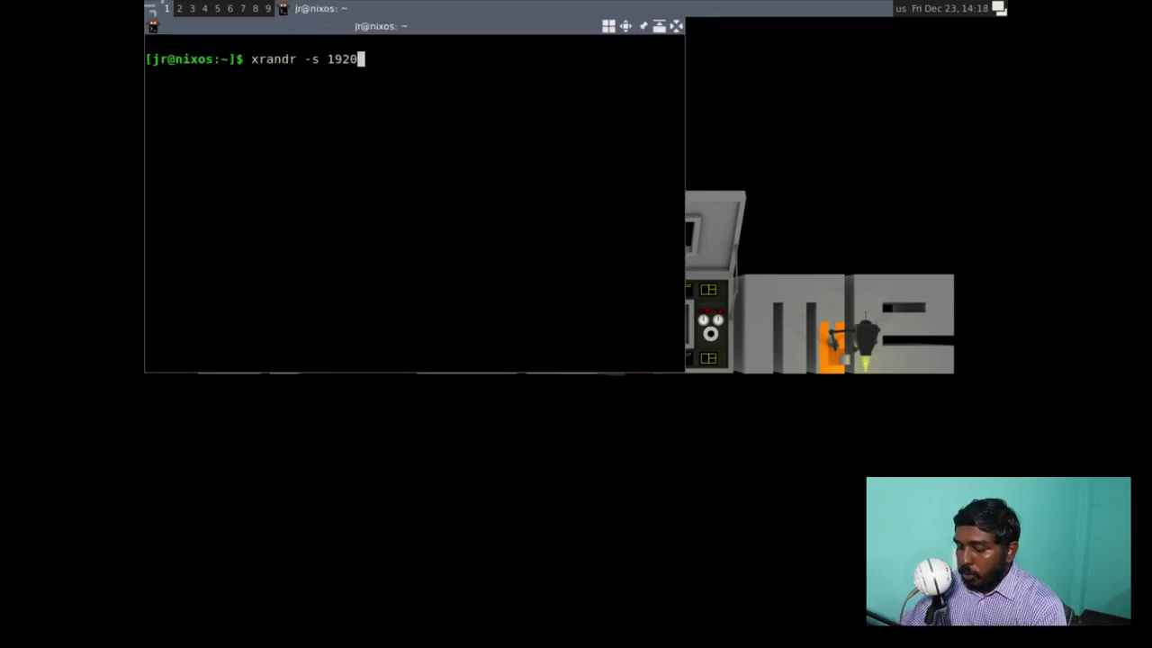
text(x1080)
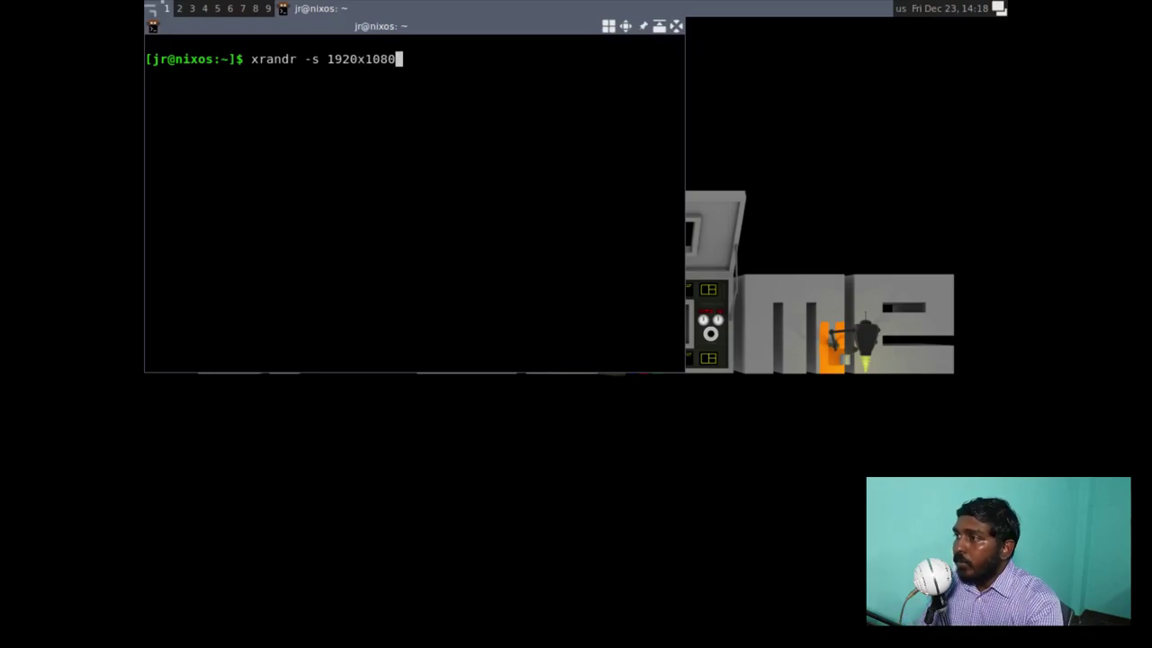
key(Return)
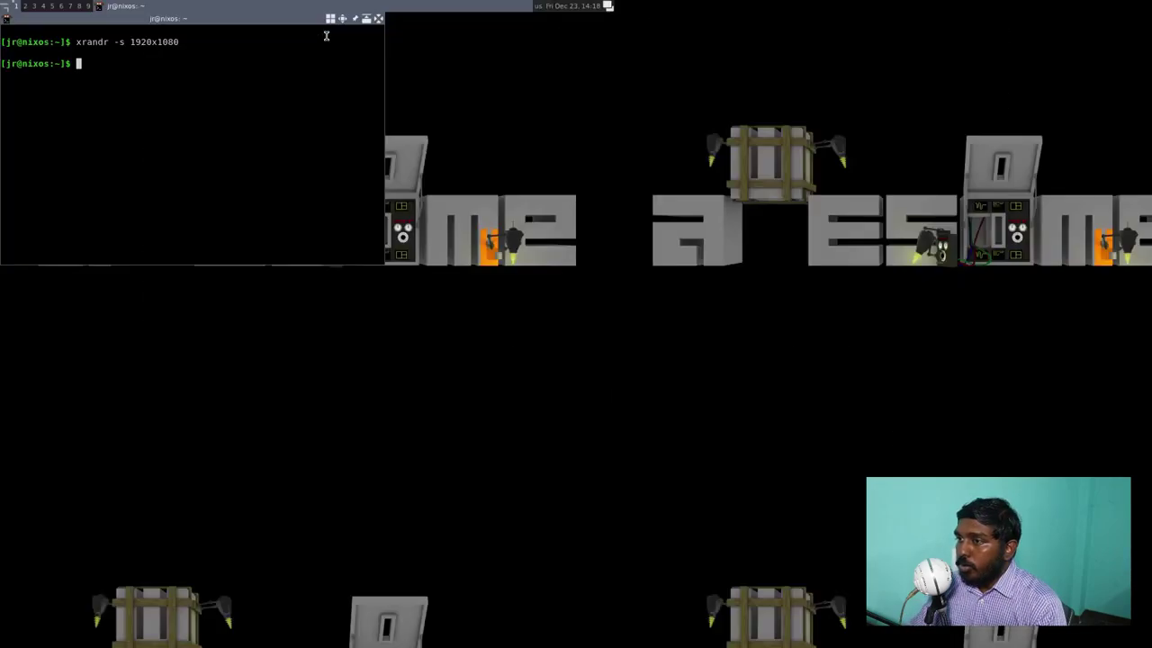
click(378, 19)
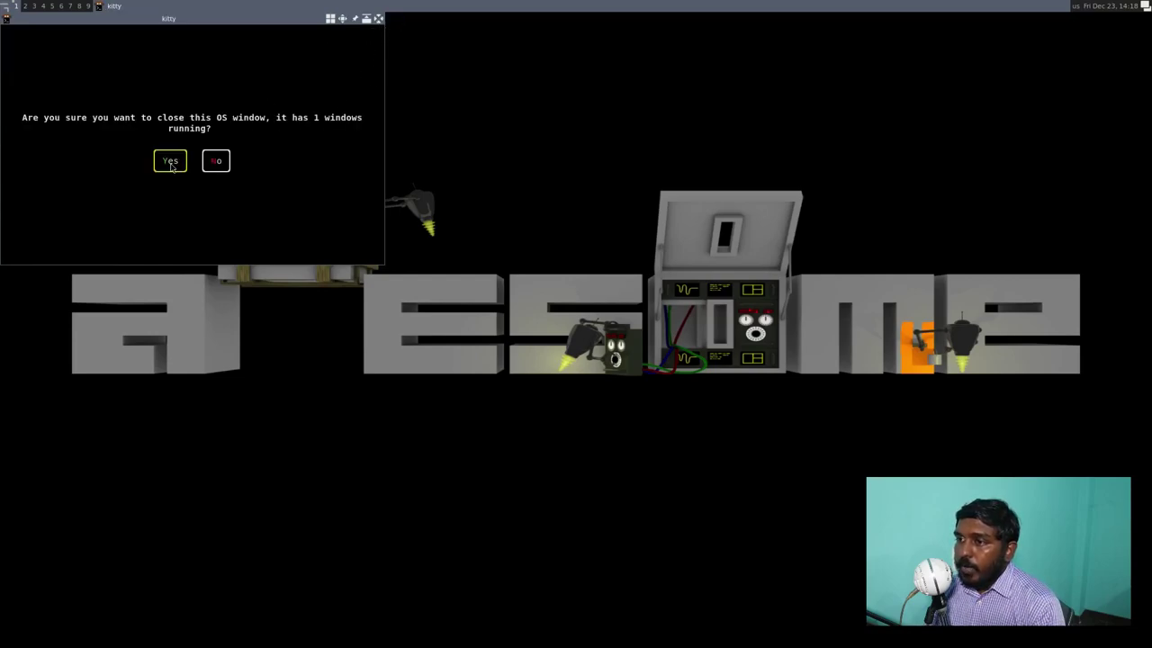
click(170, 162)
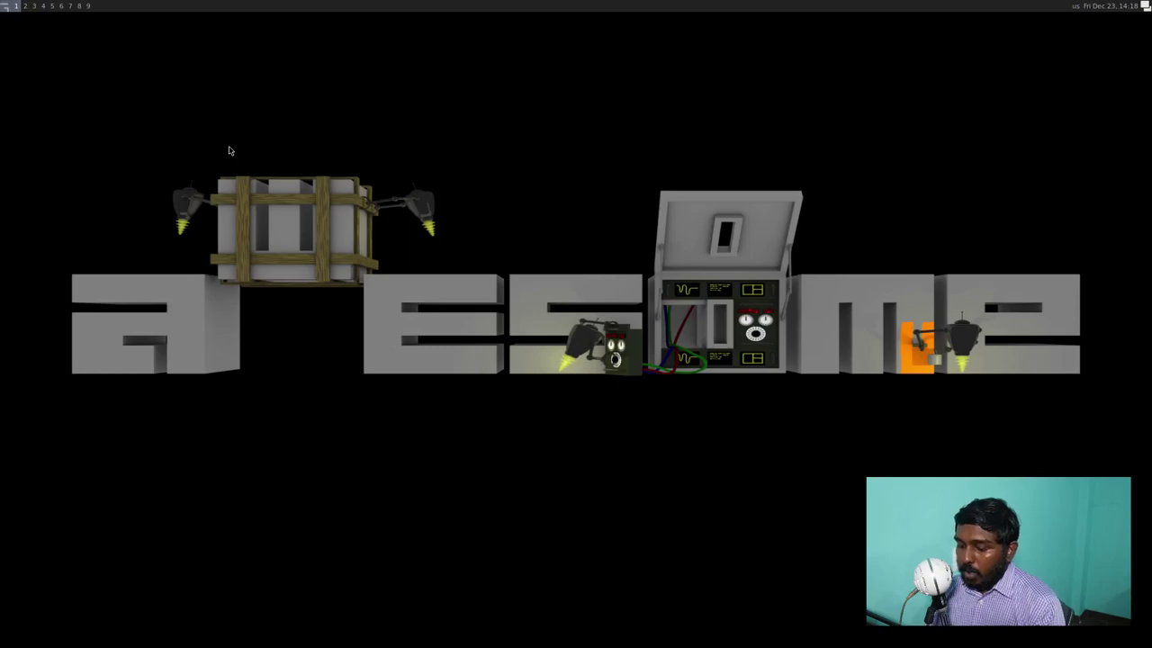
Launch a new kitty terminal, maximize it, and enlarge its text.
key(super+r)
text(kitty)
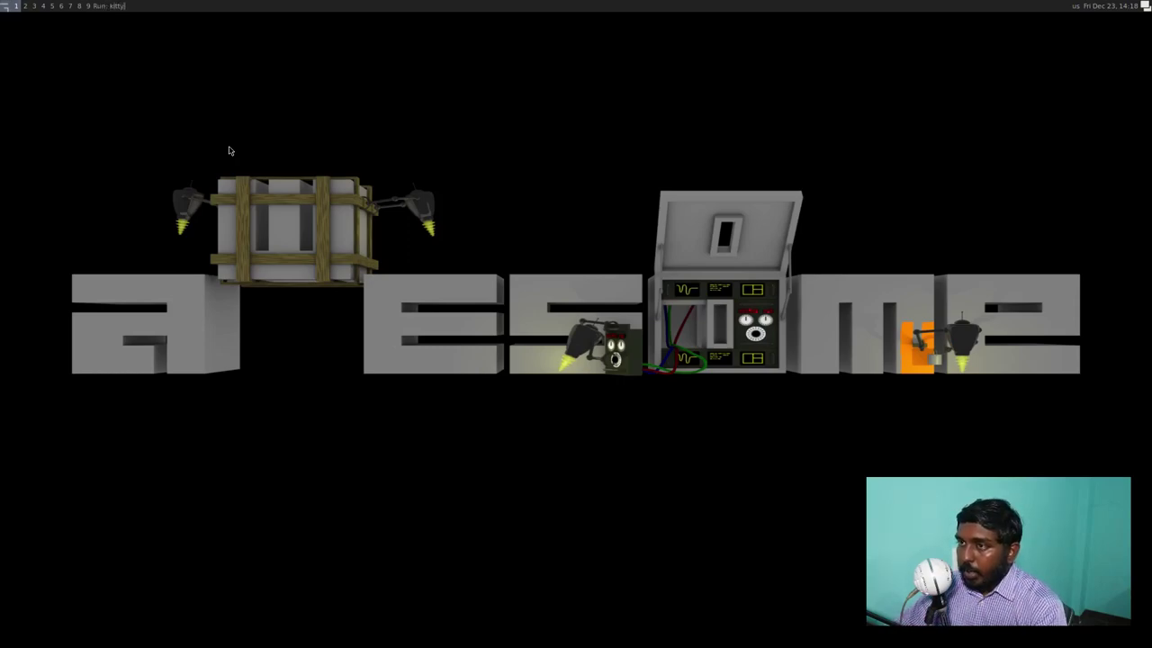
key(Return)
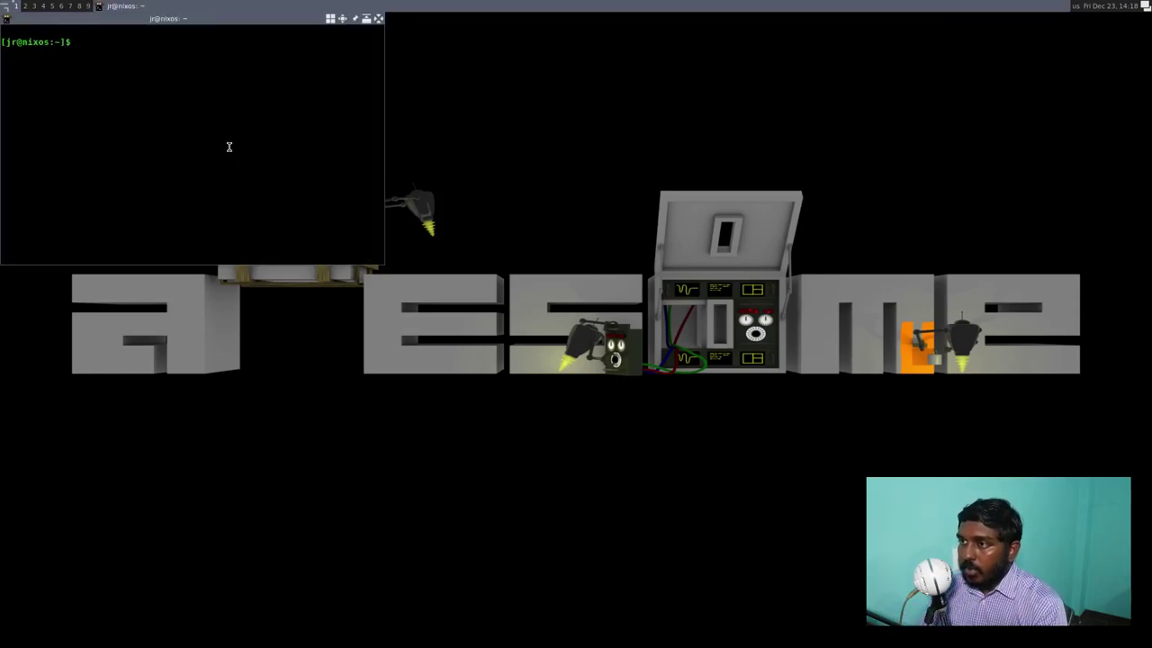
click(342, 19)
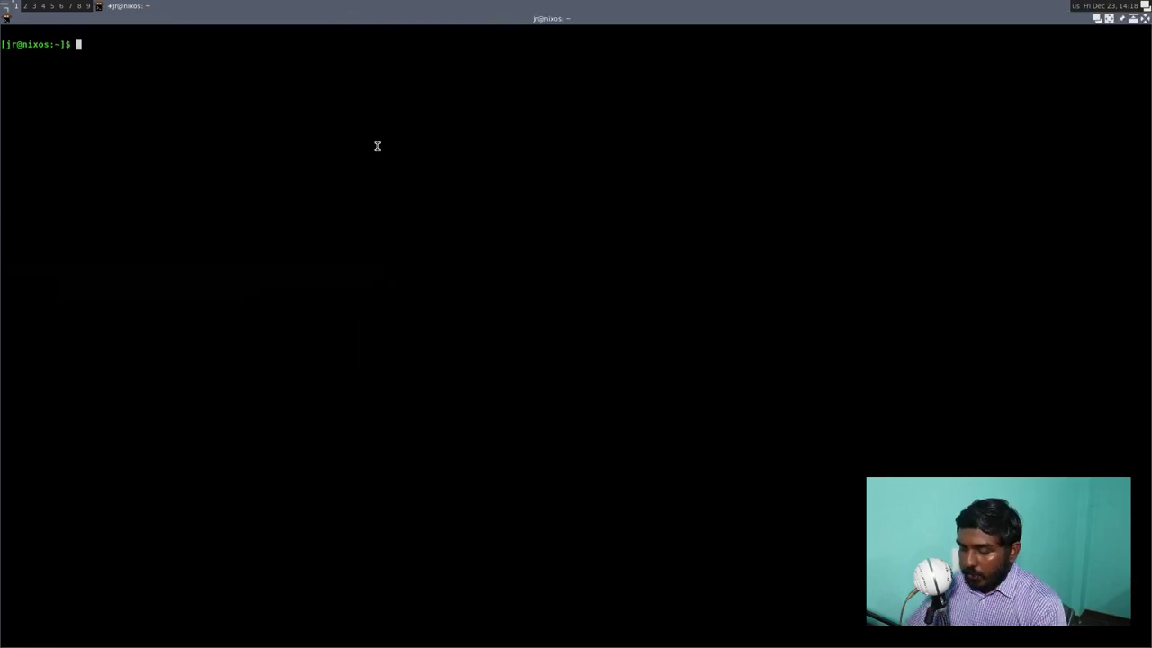
text(+++)
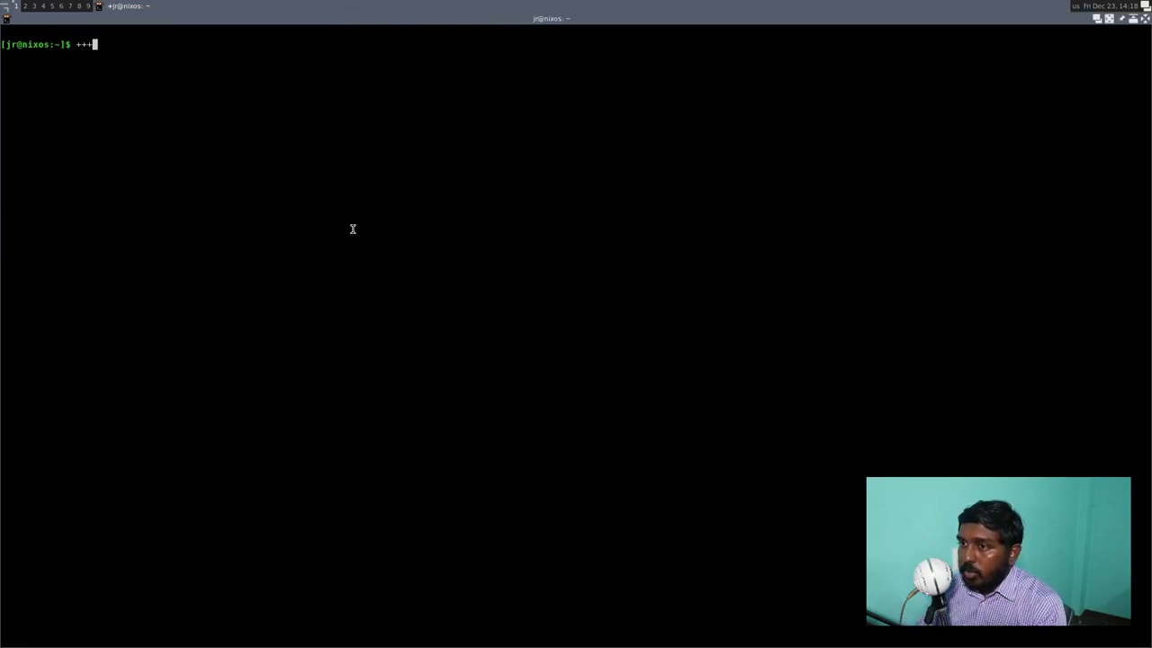
key(BackSpace)
key(BackSpace)
key(BackSpace)
key(ctrl+shift+equal)
key(ctrl+shift+equal)
key(ctrl+shift+equal)
key(ctrl+shift+equal)
key(ctrl+shift+equal)
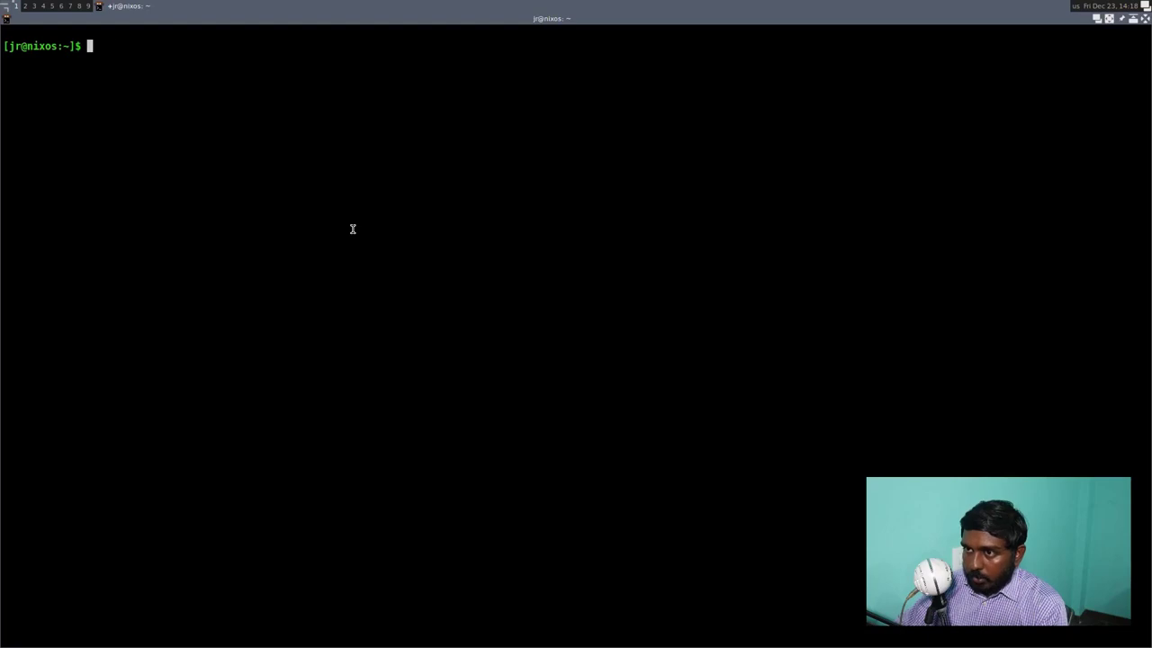
Run sudo vim /etc/nixos/configuration.nix.
text(sudo vim )
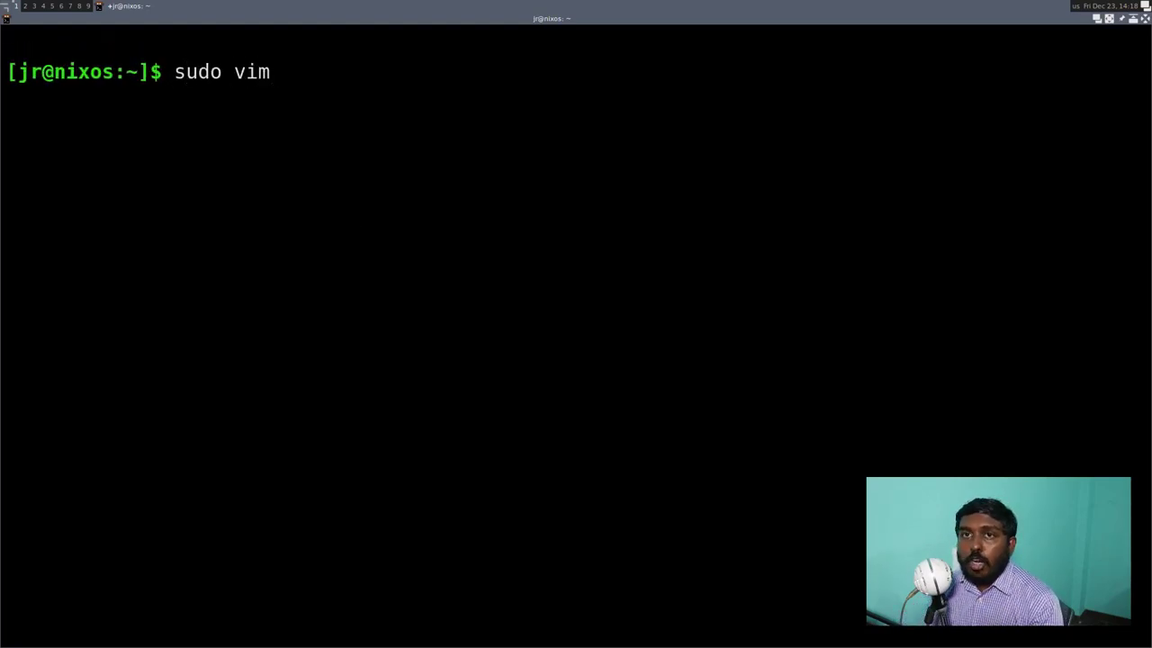
text(/et)
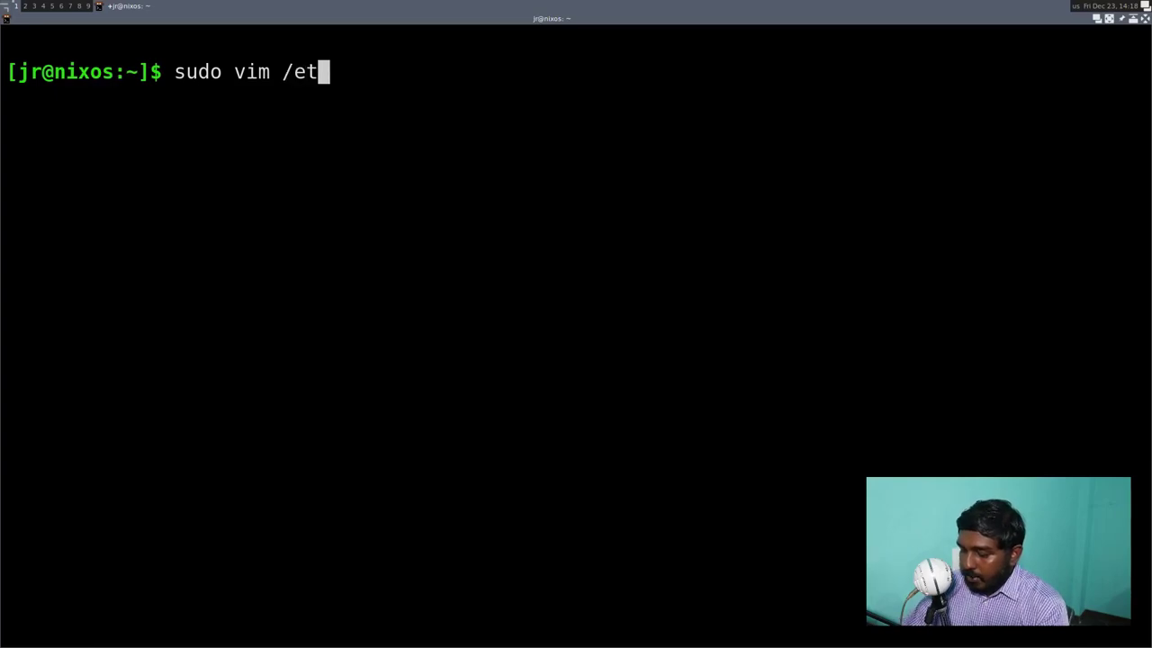
text(c/nixos/coibnf)
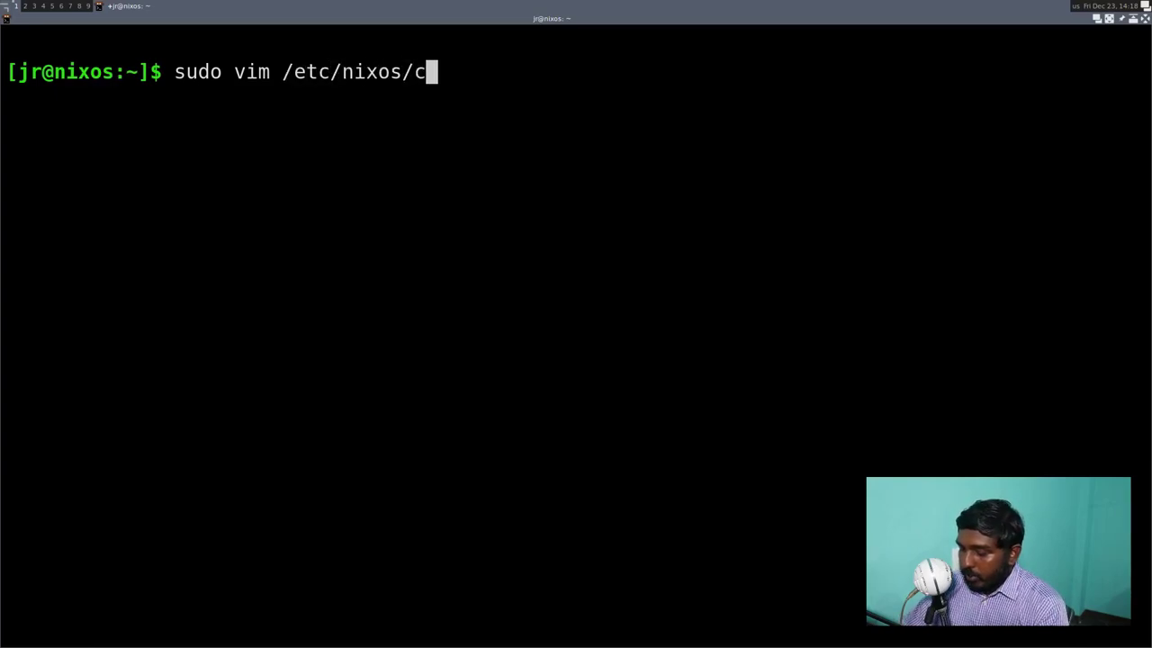
key(BackSpace)
key(BackSpace)
key(BackSpace)
key(BackSpace)
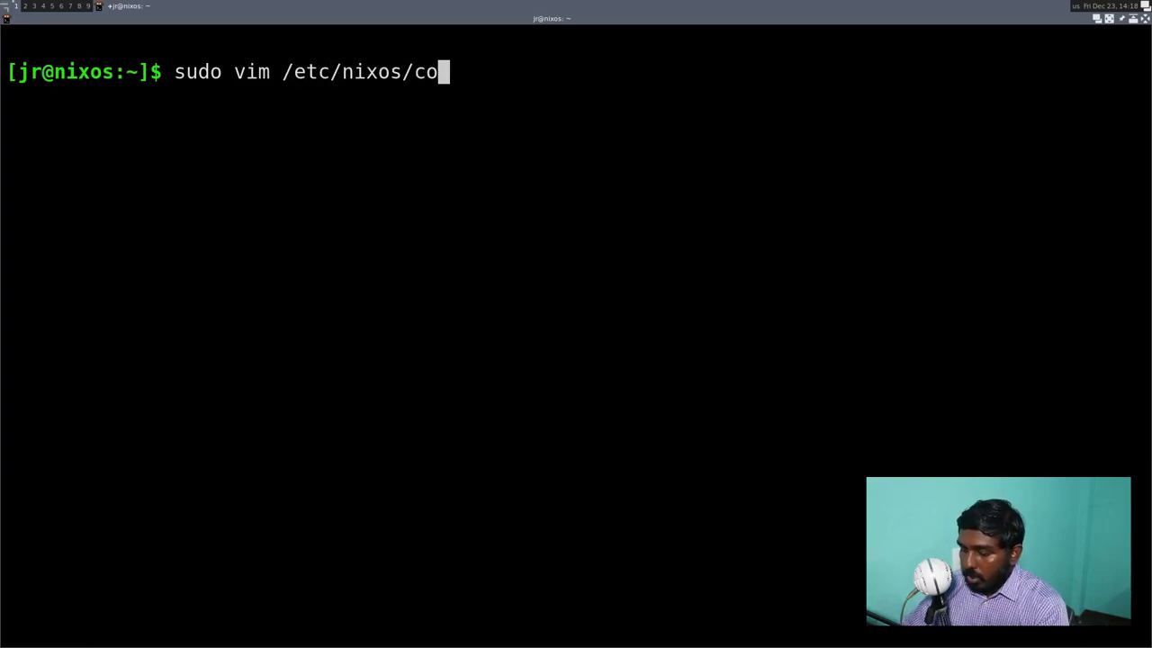
text(nfigurat)
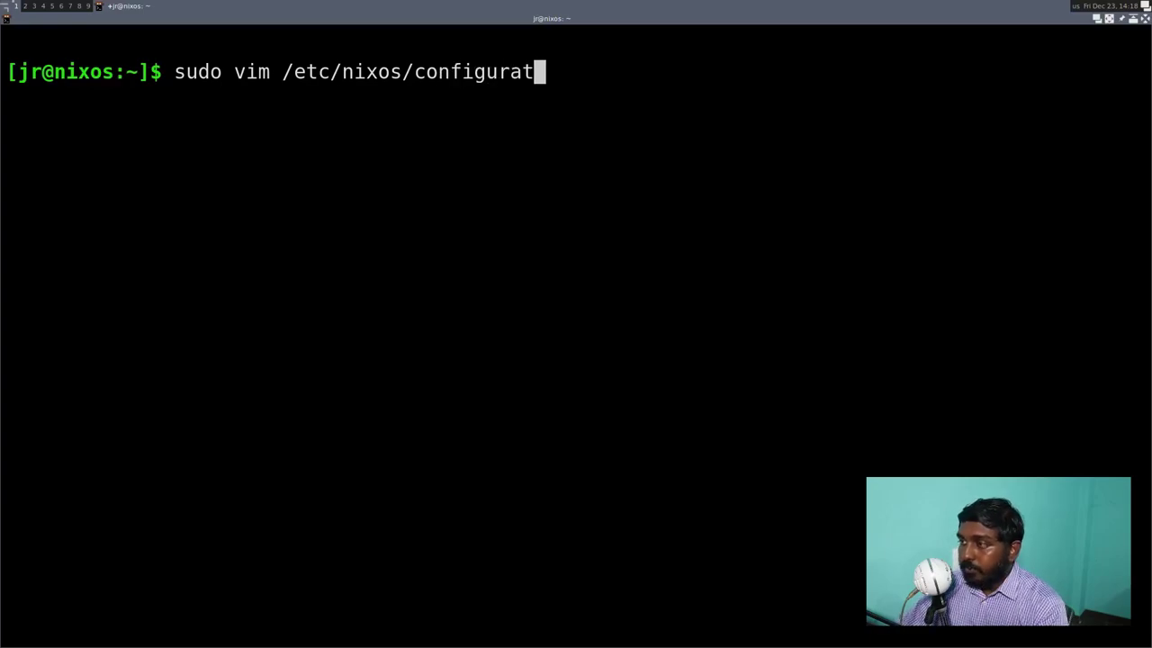
text(ion.nix)
key(Return)
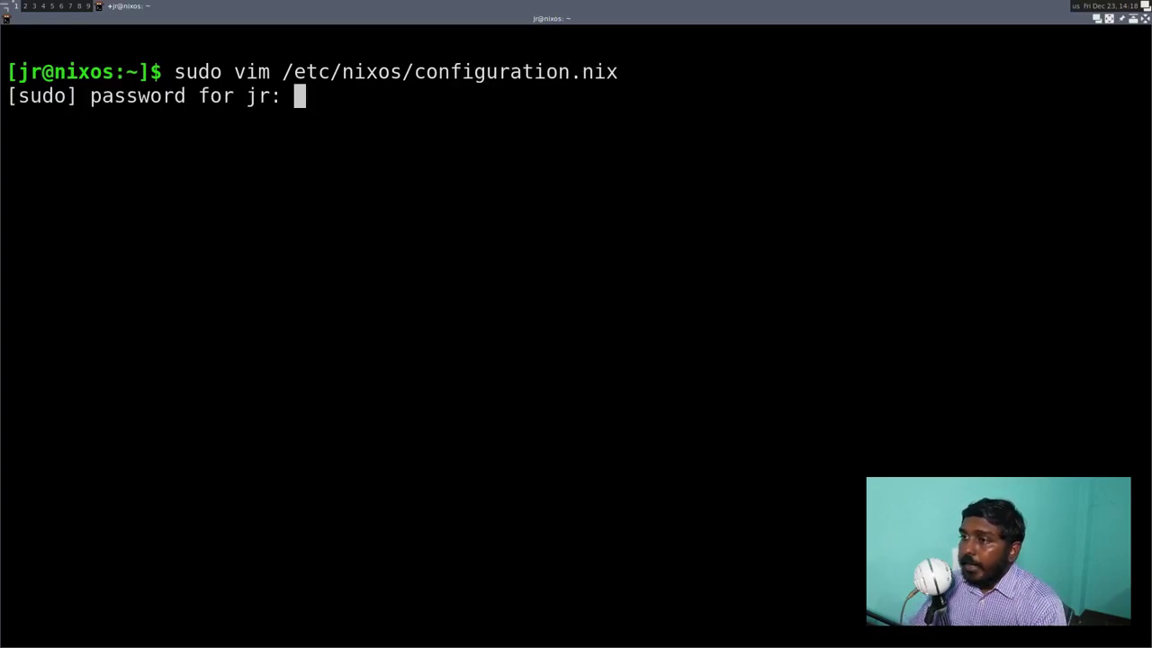
Enter the sudo password and scroll configuration.nix down to environment.systemPackages.
key(Return)
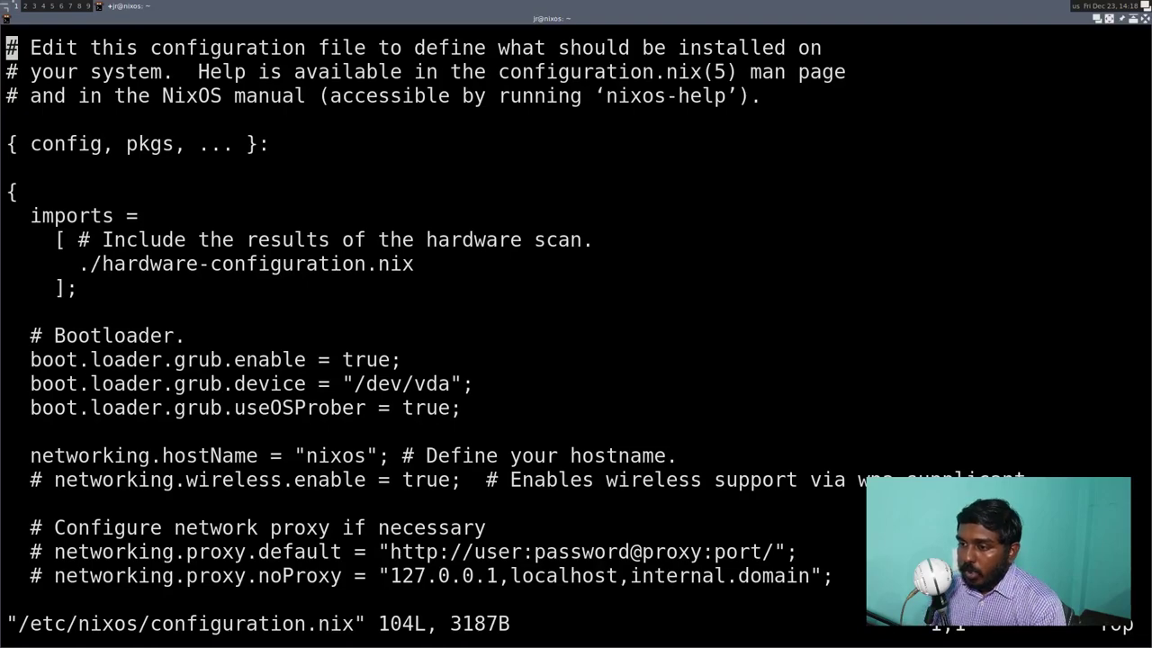
scroll(375, 290, down, 3)
scroll(375, 290, down, 8)
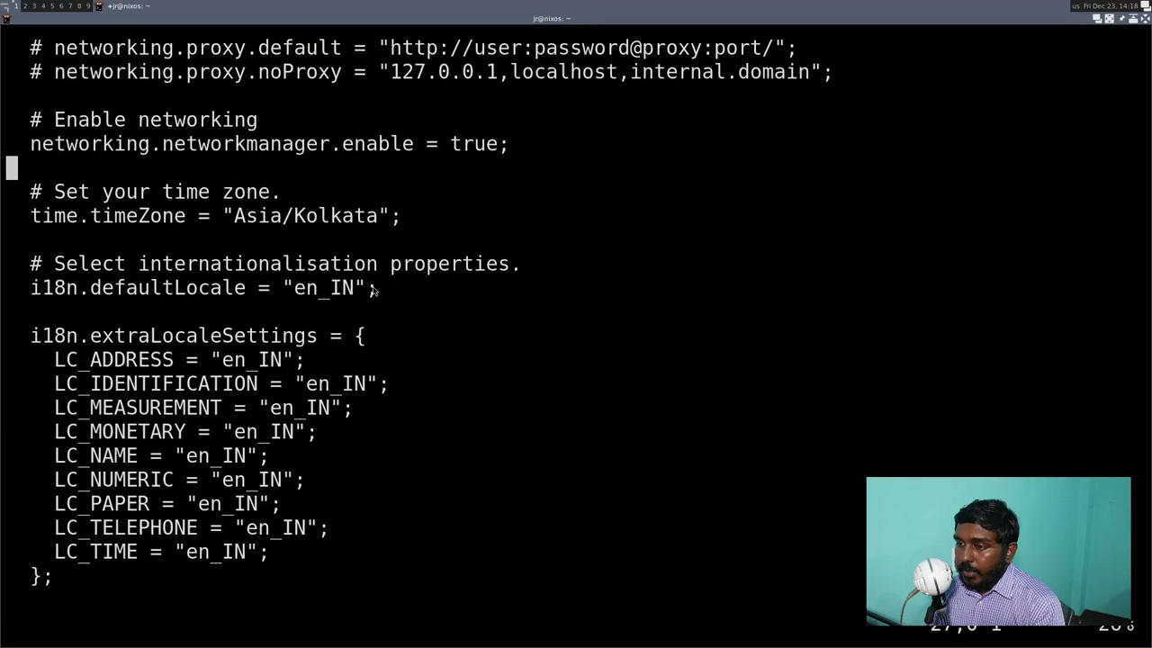
scroll(374, 290, down, 3)
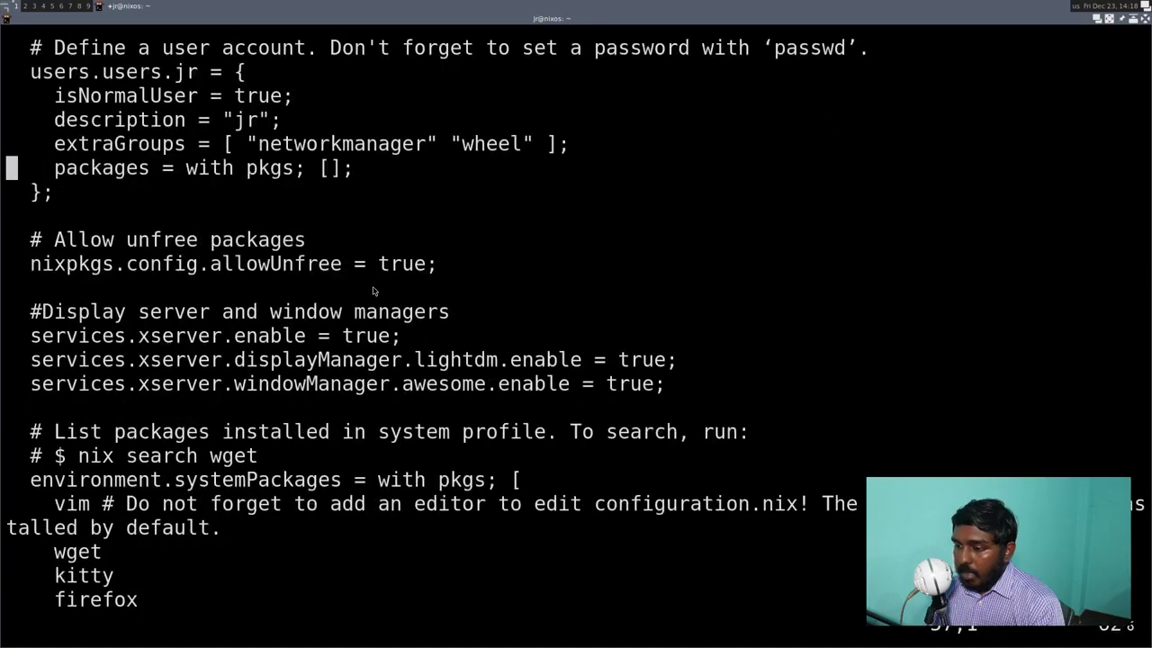
drag(662, 385, 36, 311)
click(435, 401)
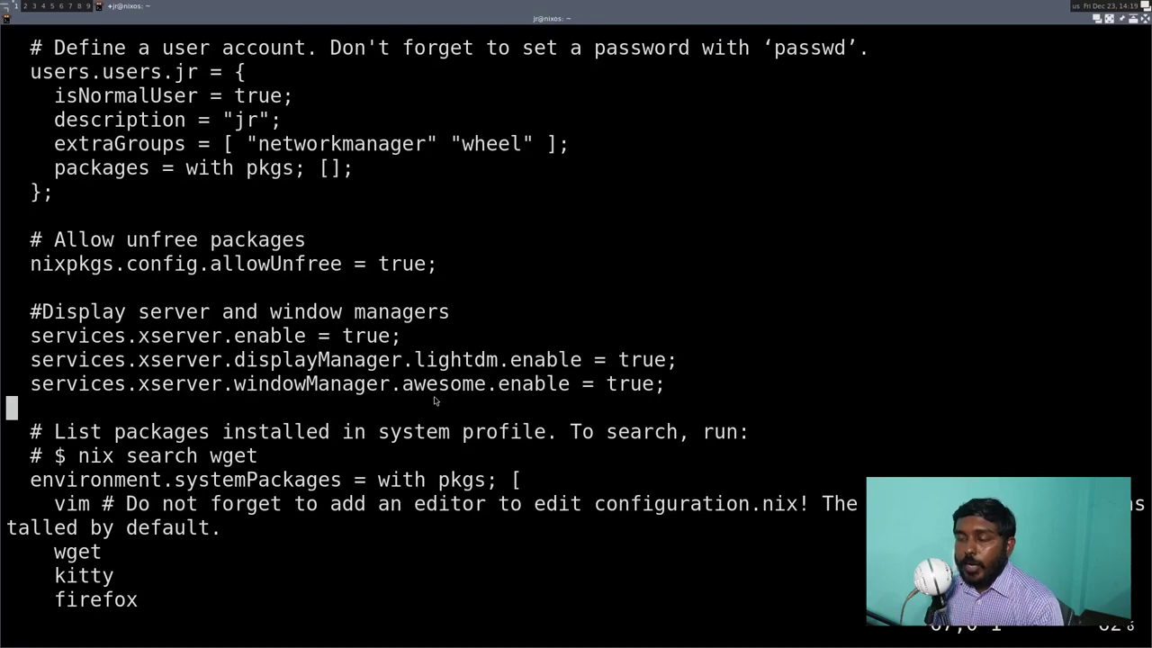
scroll(406, 401, down, 2)
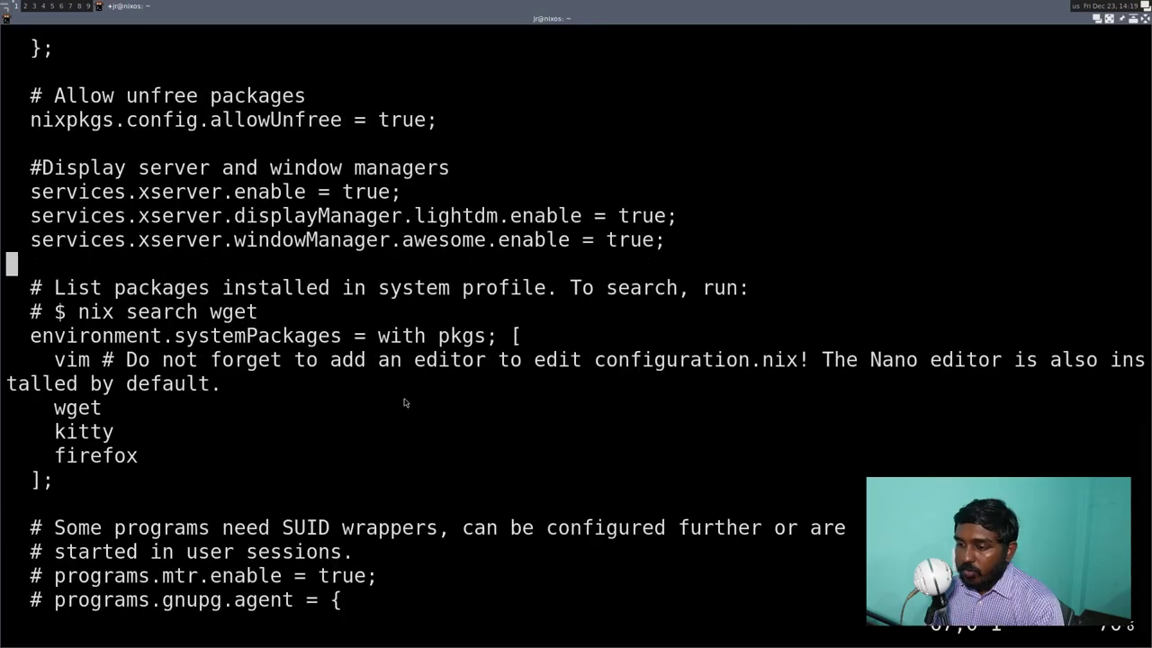
click(147, 456)
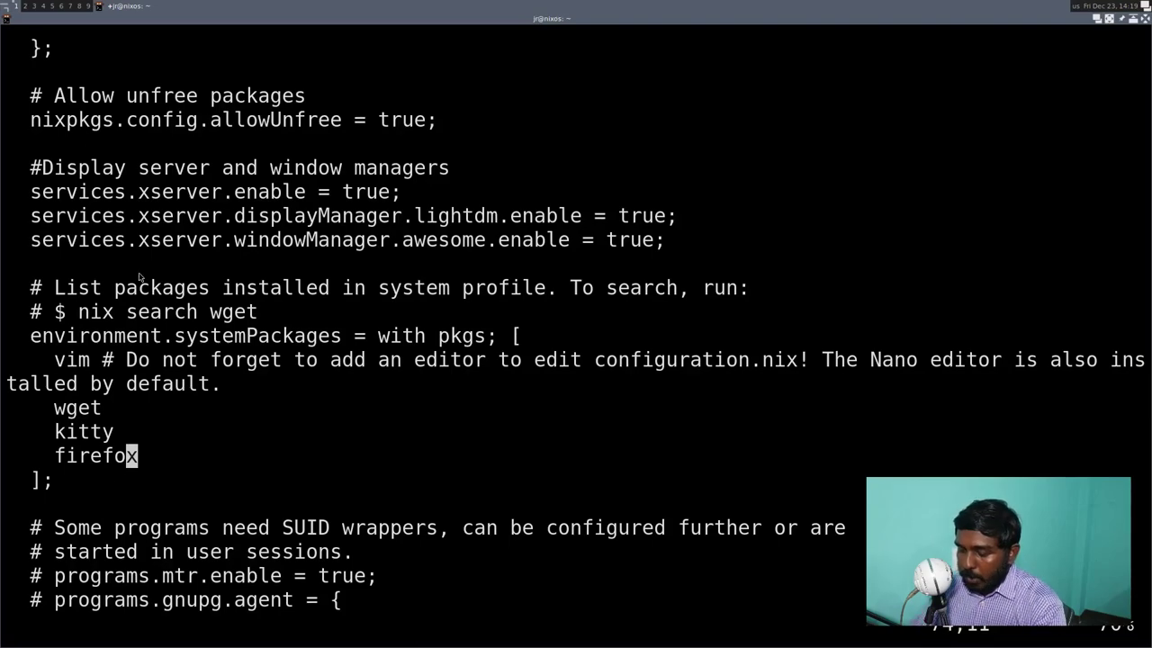
Launch Firefox from the awesome run prompt.
key(super+r)
text(firefox)
key(Return)
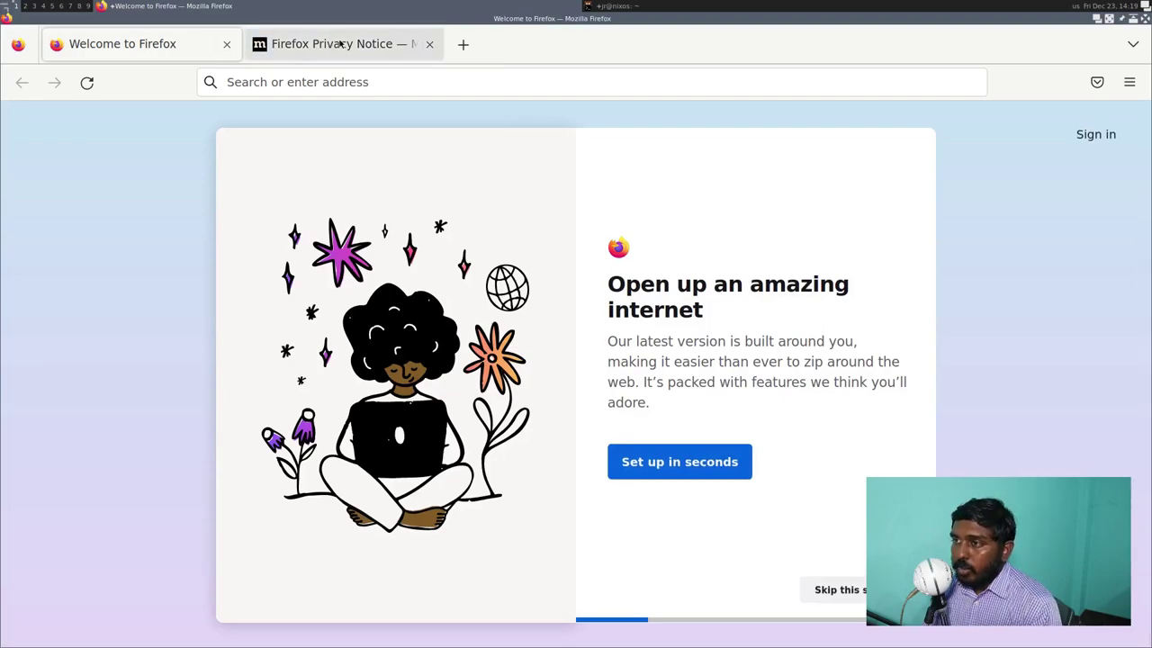
Open the NixOS package search from nixos.org with channel 22.11 selected.
click(329, 82)
text(nixos.org)
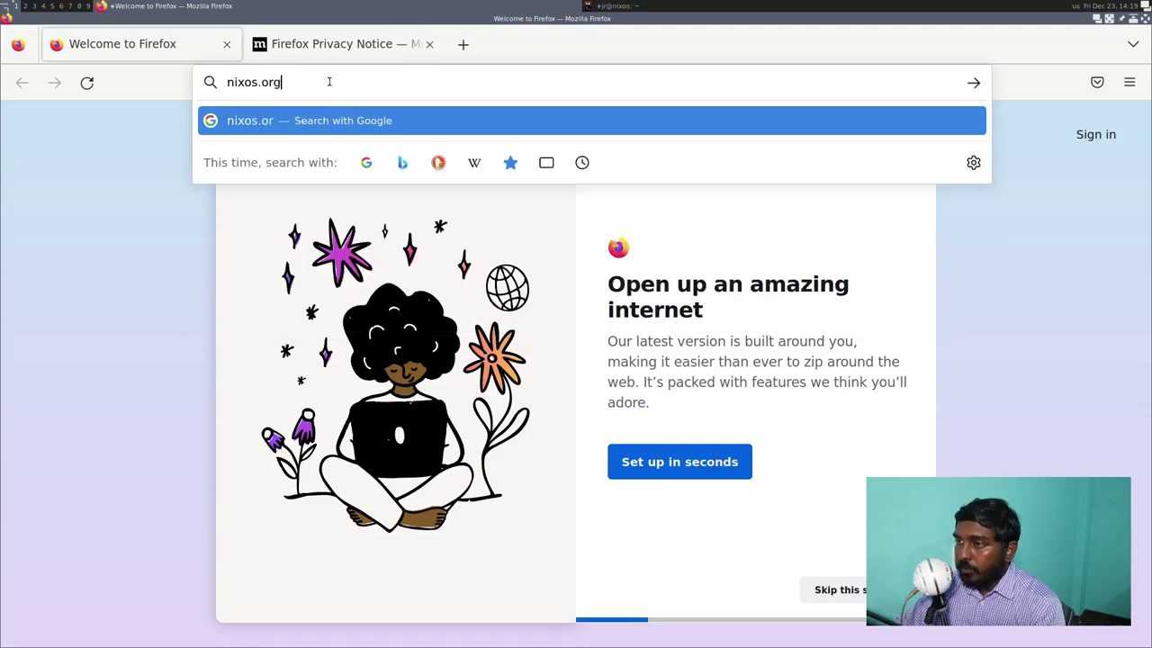
key(Return)
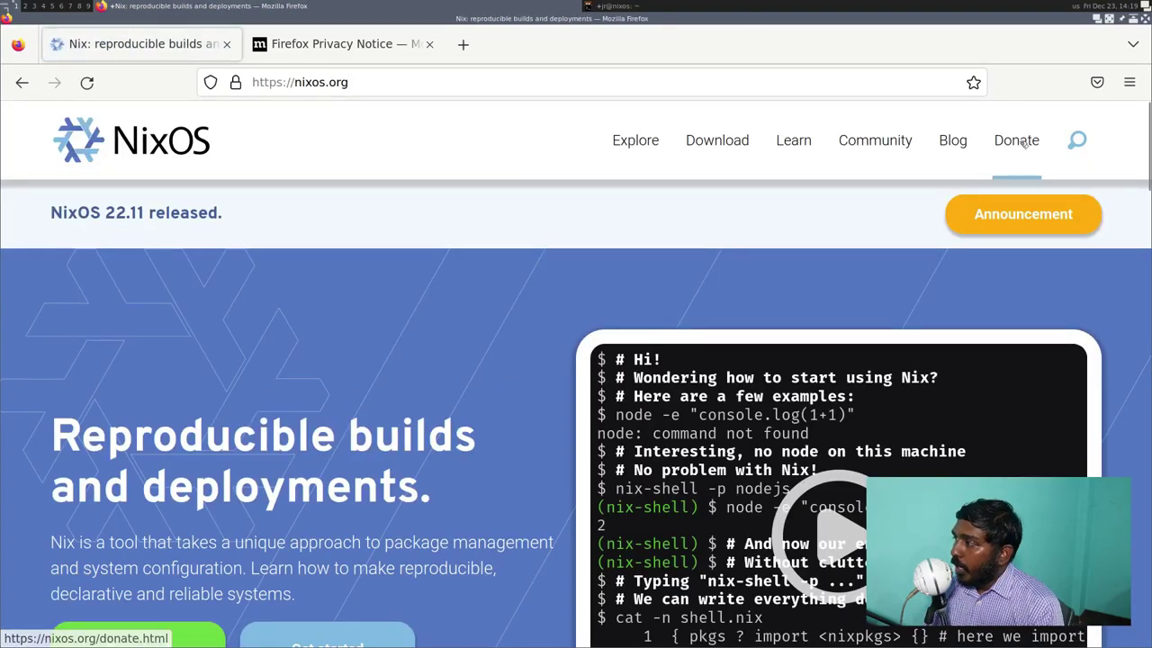
click(1087, 145)
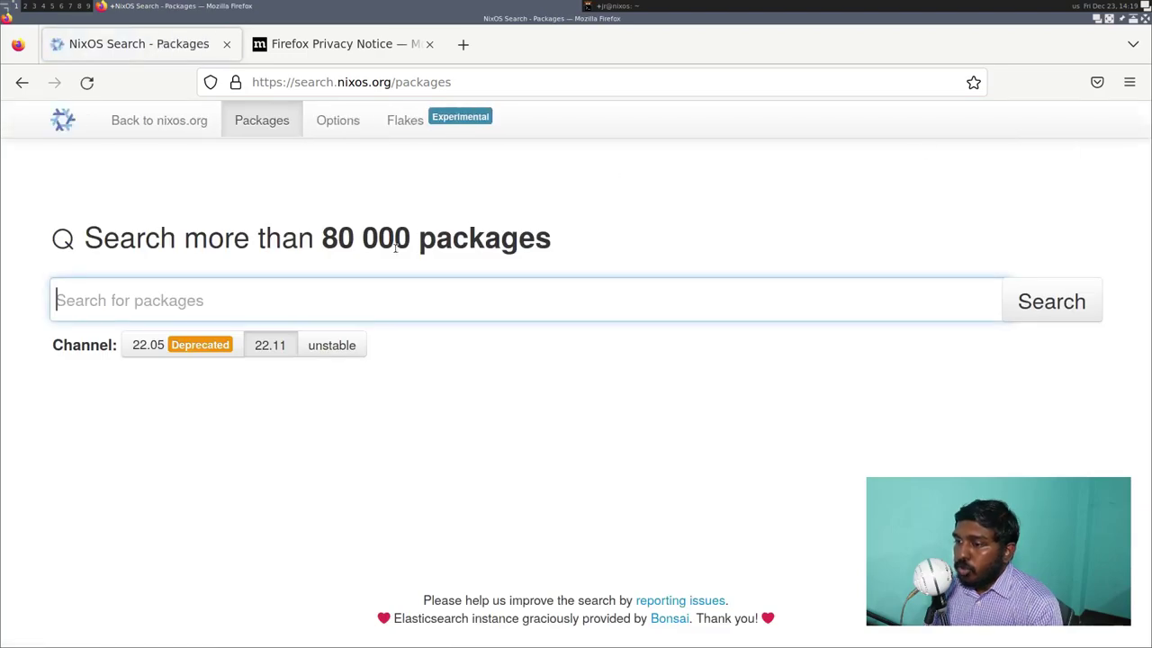
click(281, 349)
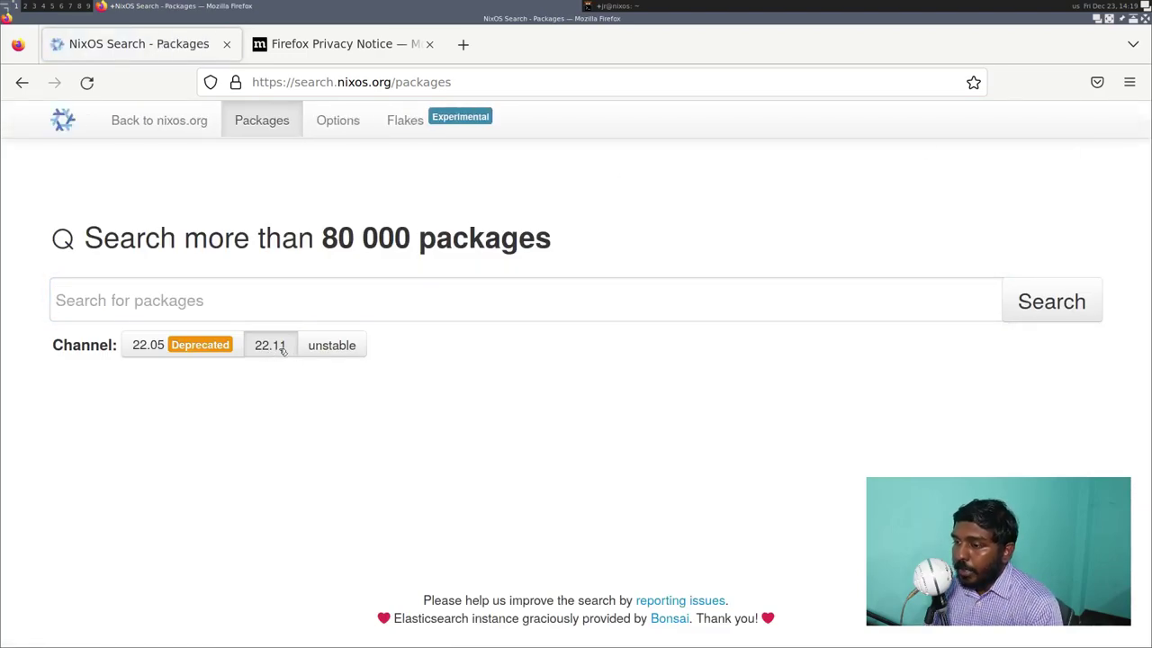
click(351, 349)
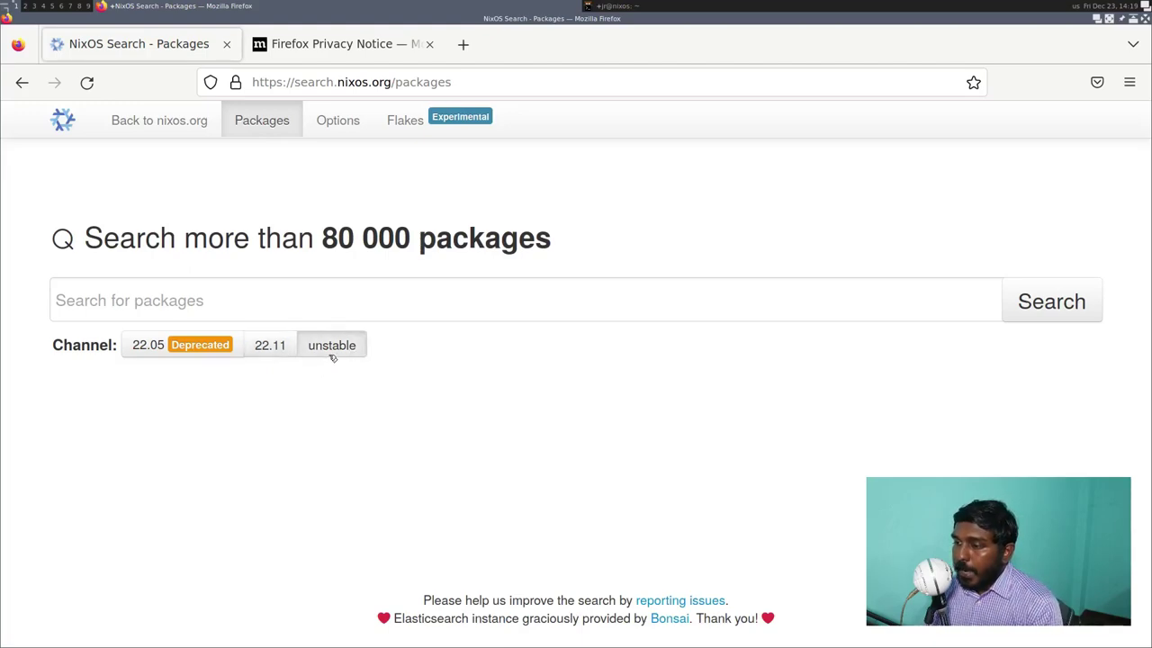
click(275, 347)
Search packages for brave and select the brave 1.46.133 result name.
click(284, 304)
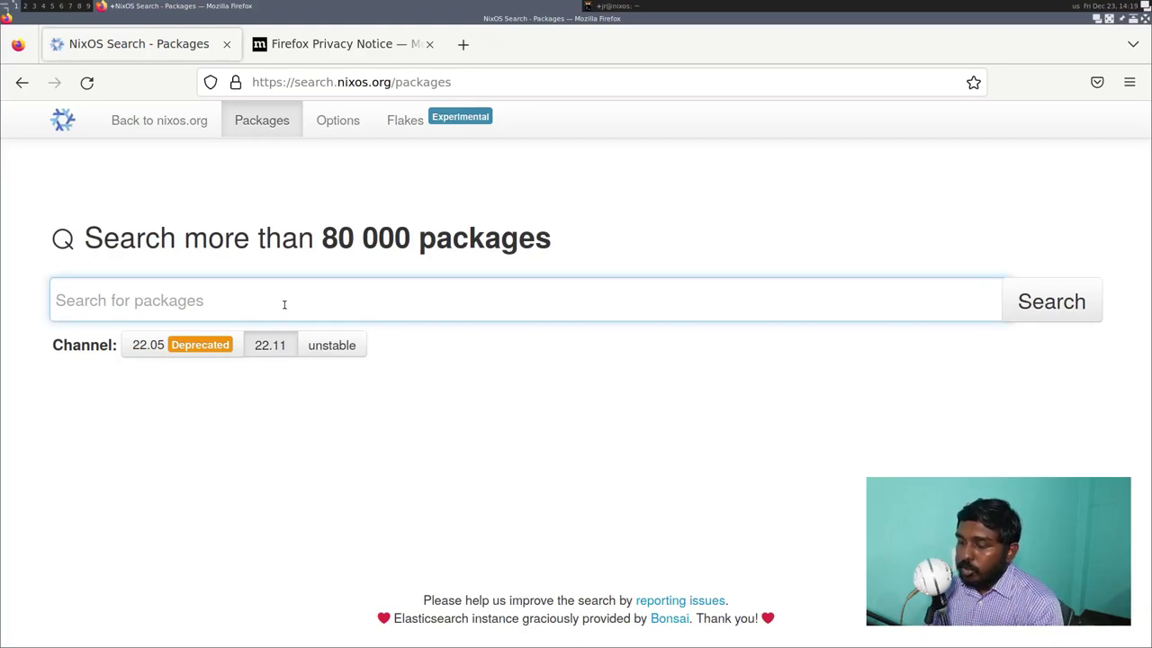
text(brave)
key(Return)
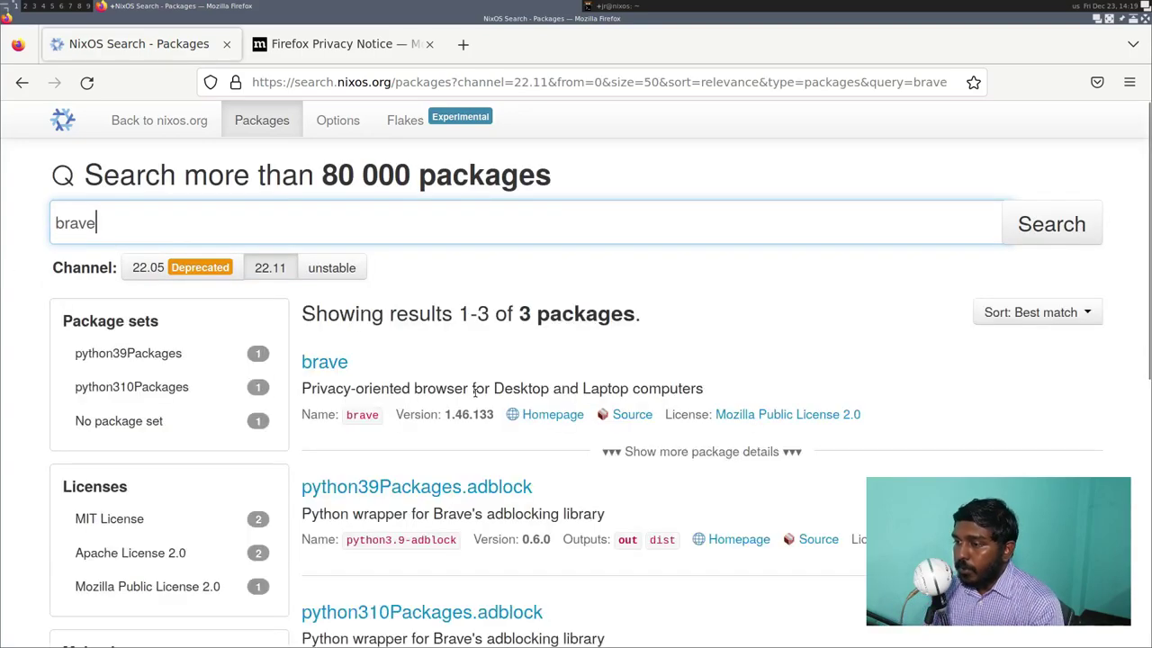
drag(350, 362, 309, 364)
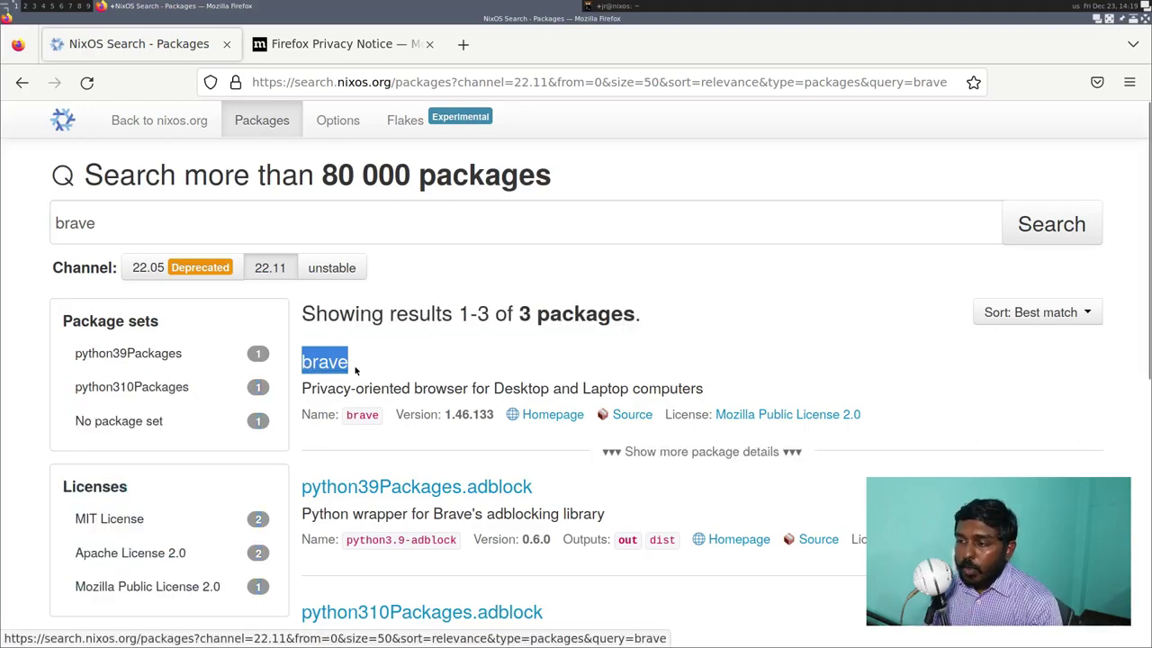
click(674, 6)
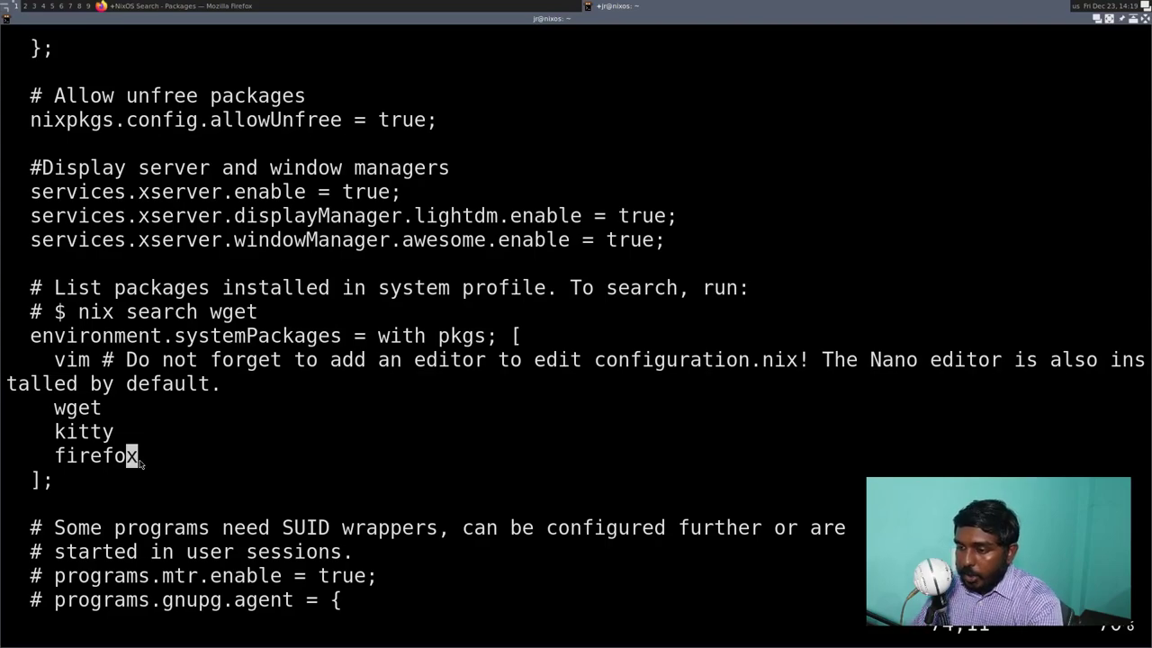
text(o)
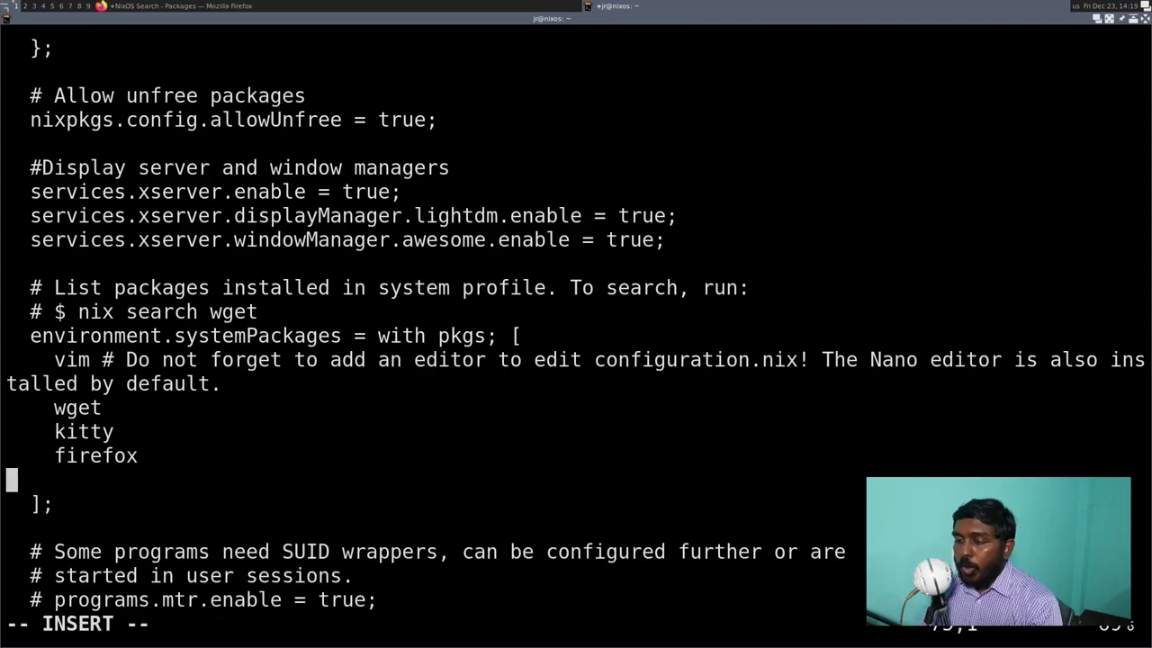
text(    brave)
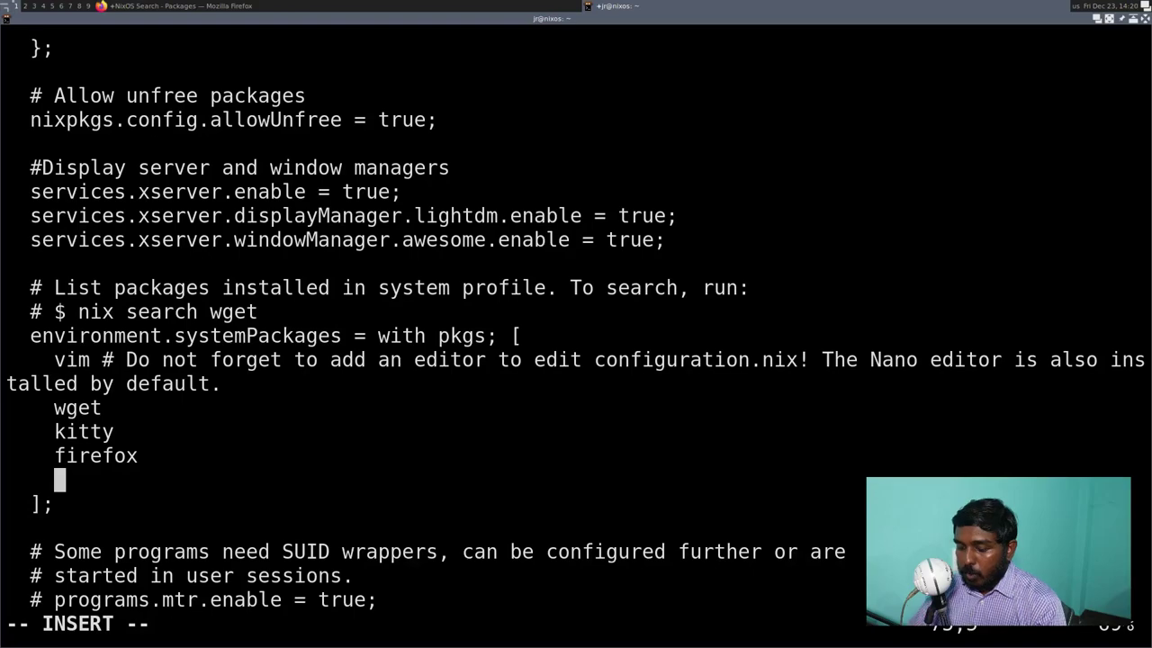
key(Escape)
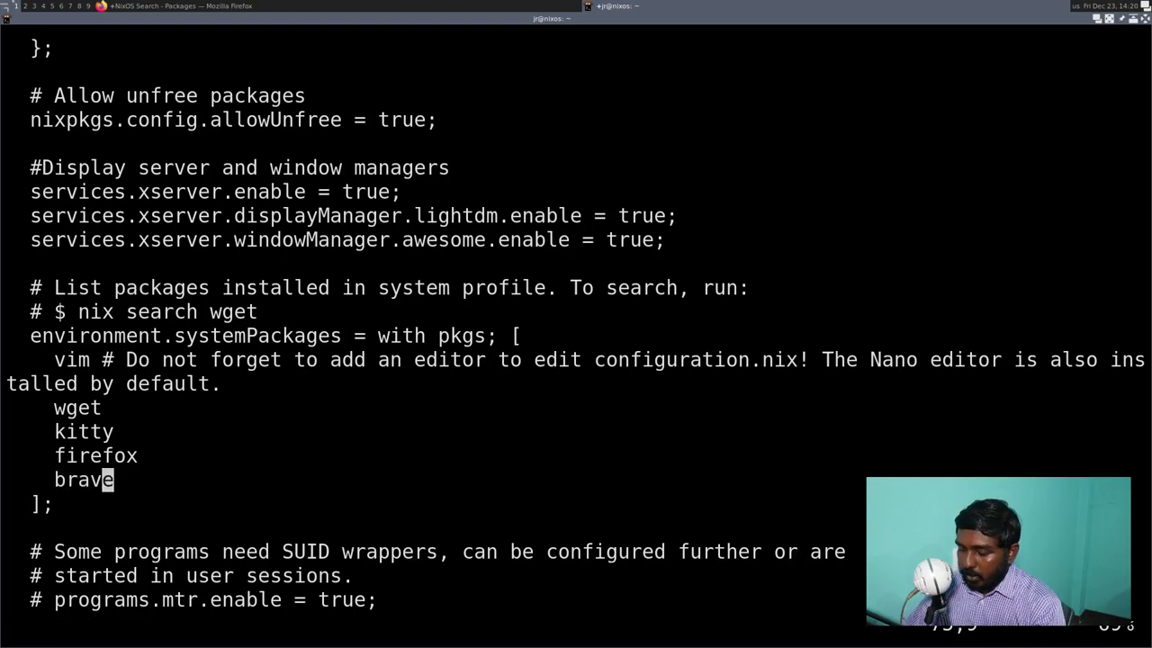
text(:w)
key(Return)
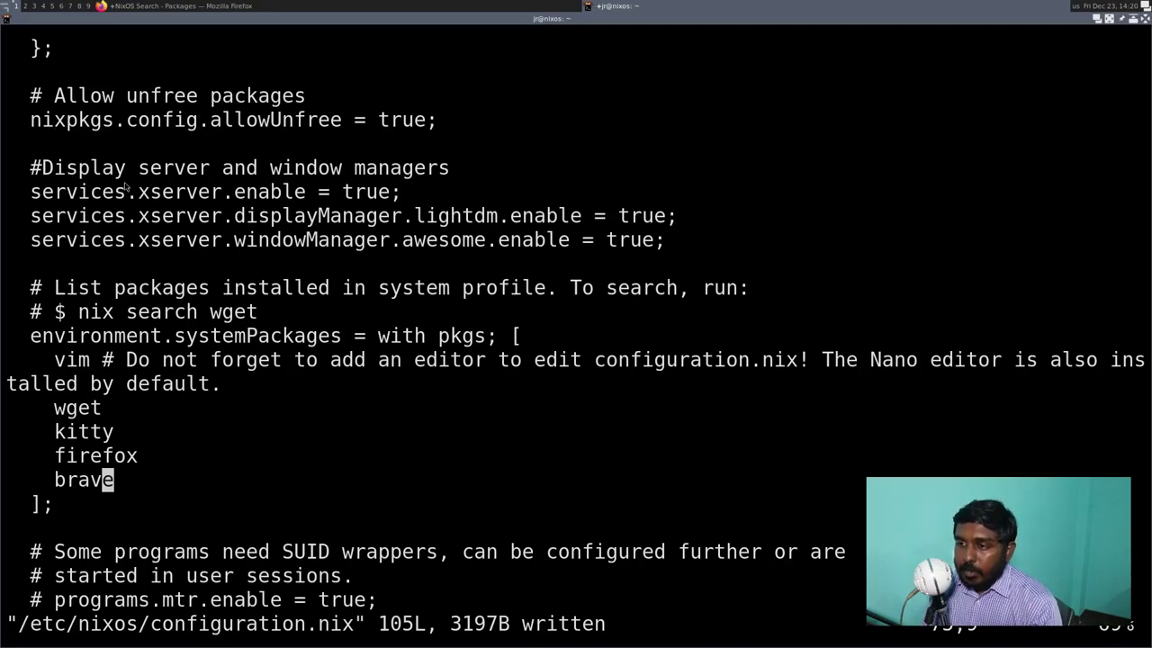
drag(32, 241, 674, 254)
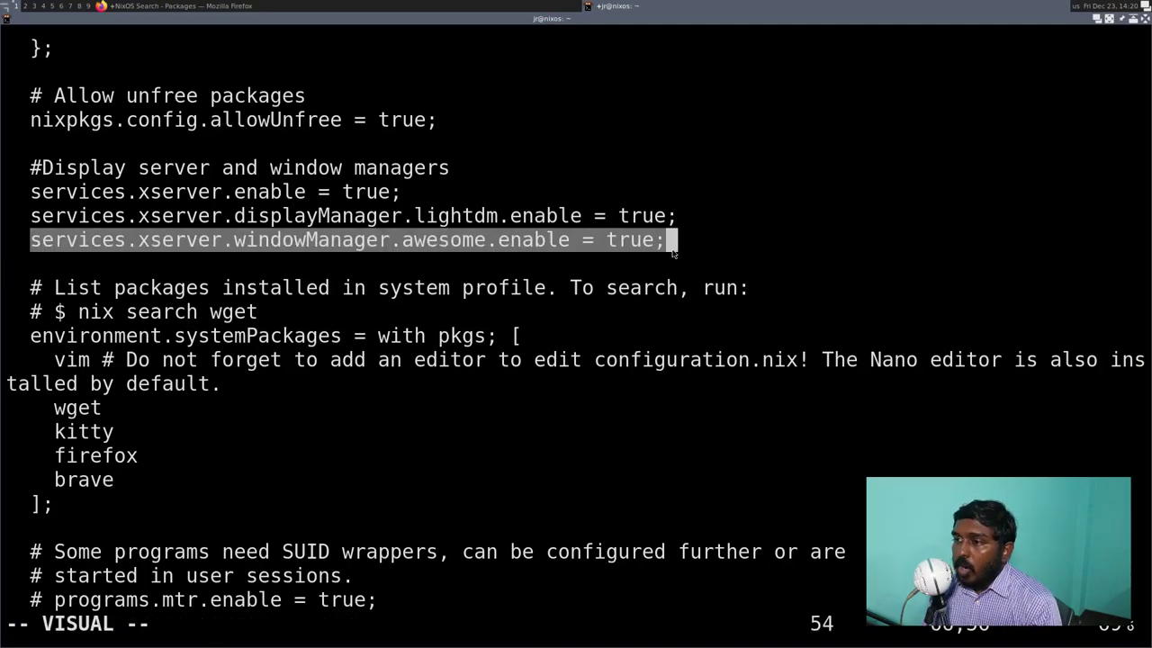
drag(36, 123, 34, 119)
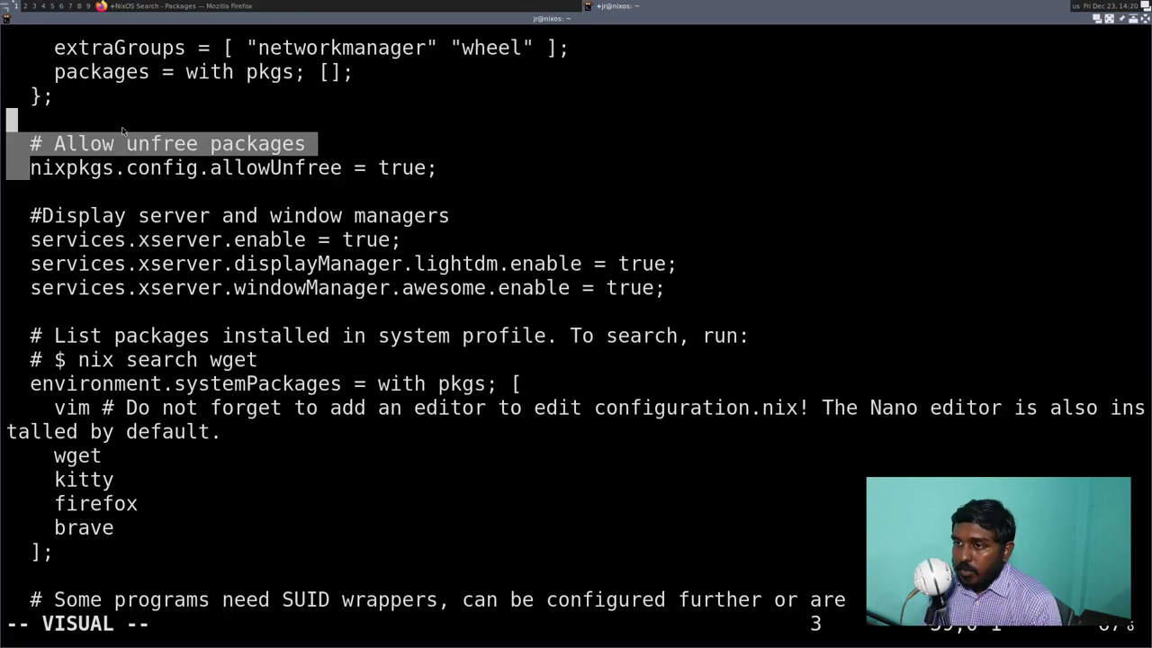
click(51, 175)
drag(51, 175, 418, 183)
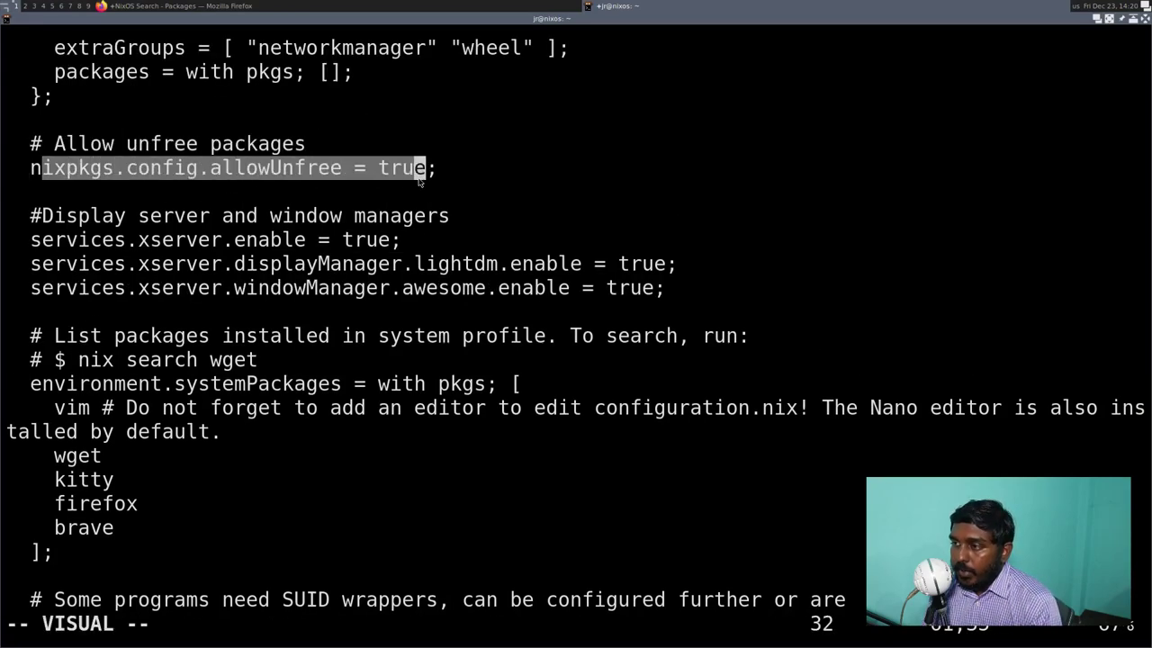
click(418, 183)
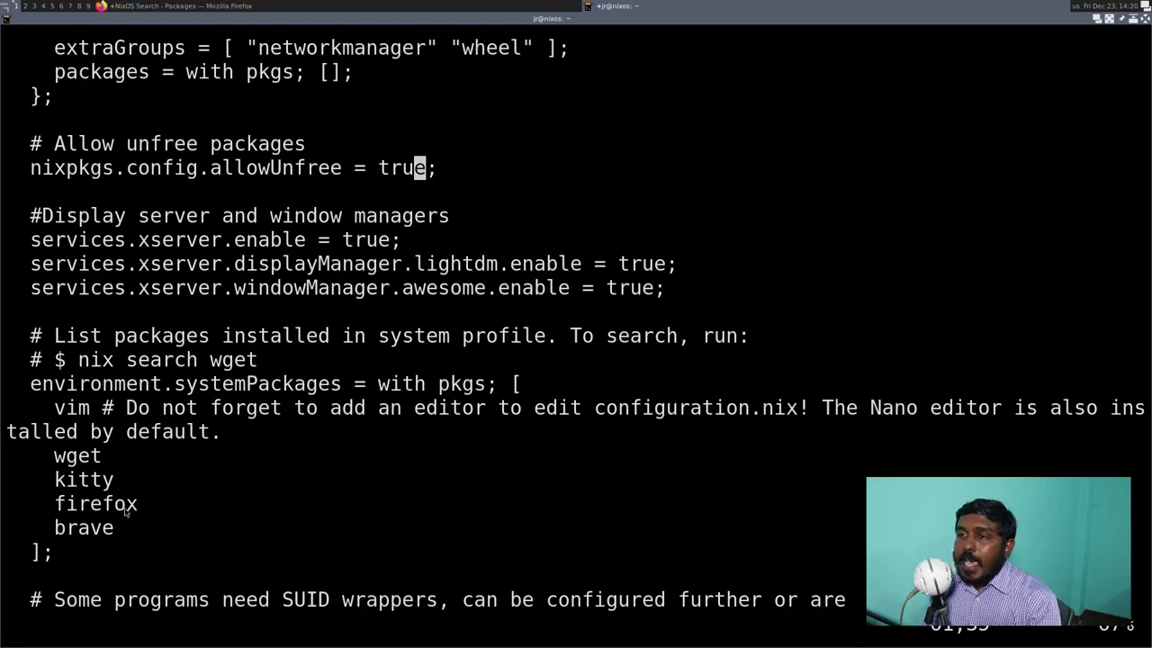
Replace the brave query and search NixOS packages for plasma.
click(198, 9)
click(269, 211)
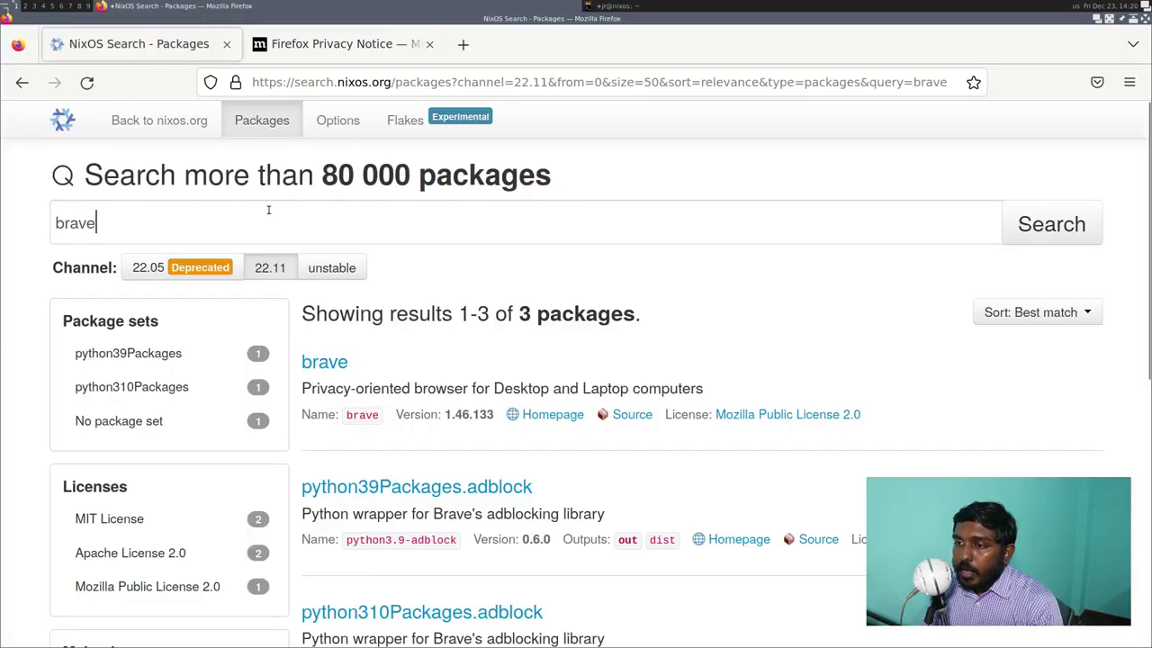
double_click(267, 211)
text(plasma)
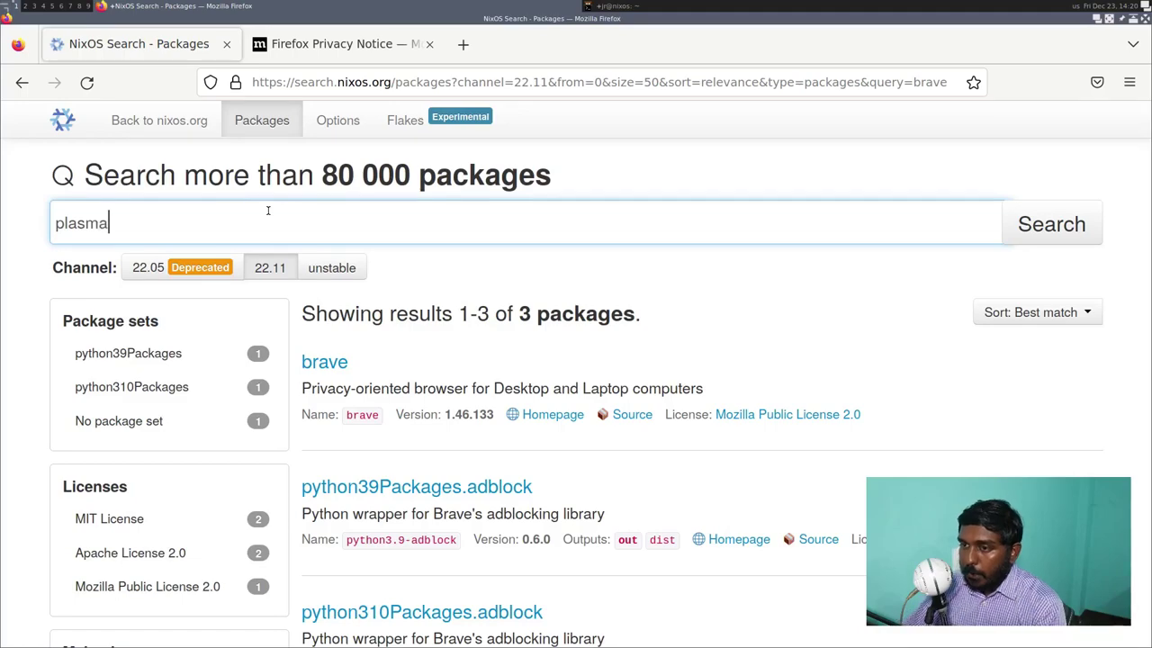
key(Return)
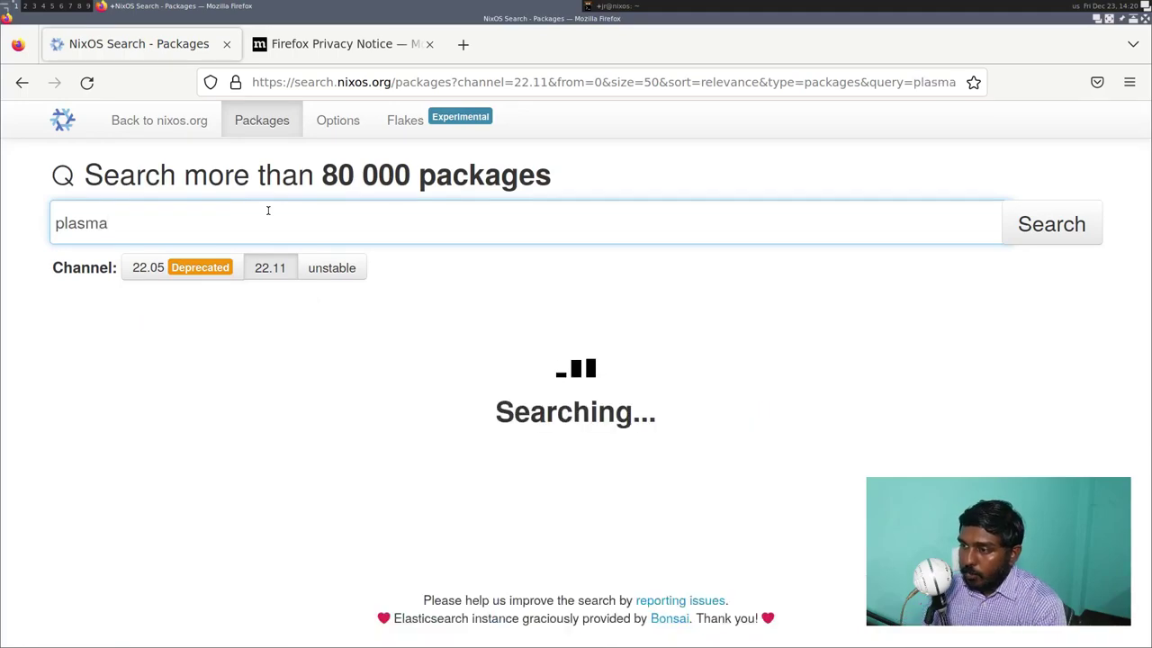
scroll(459, 495, down, 5)
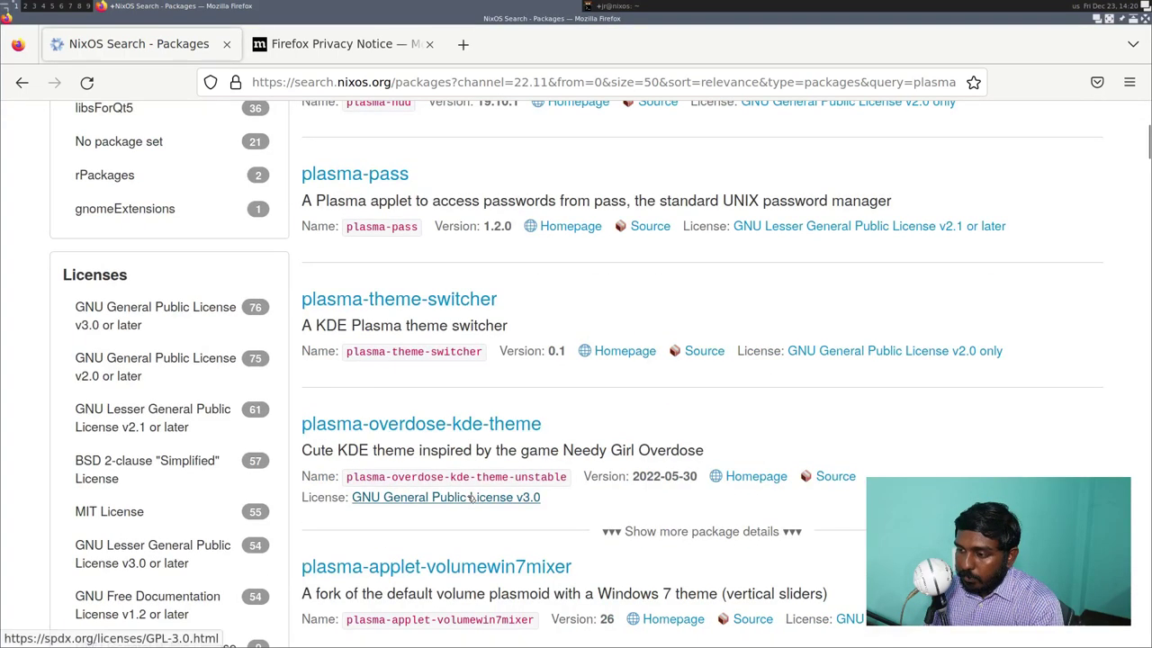
scroll(464, 497, up, 5)
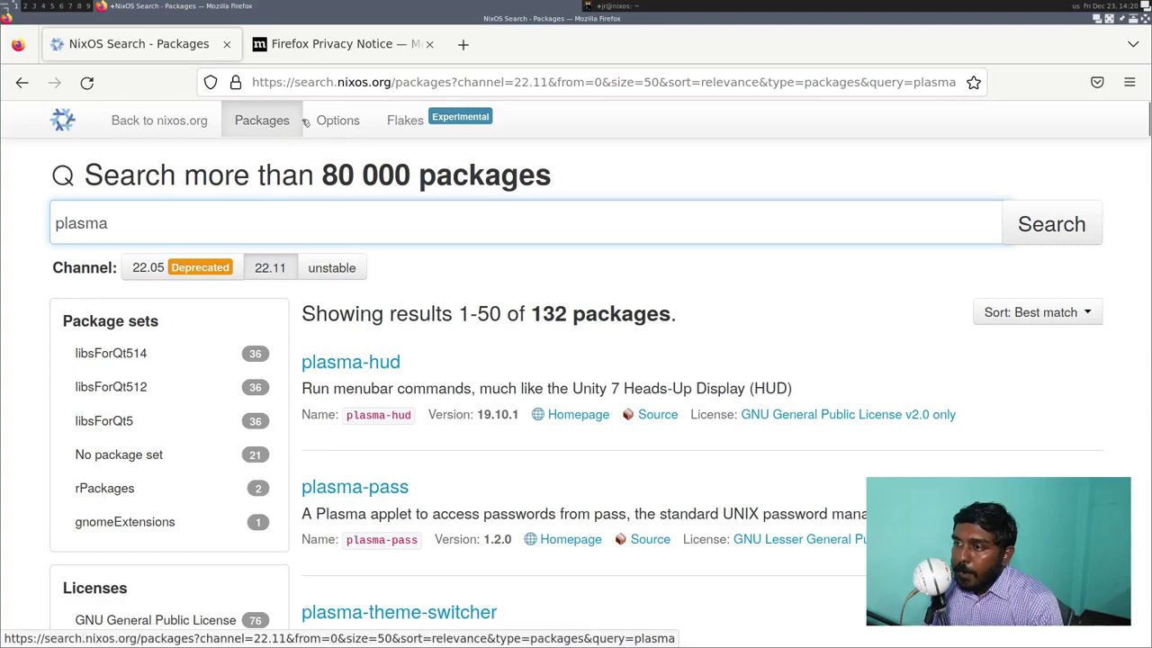
Expand services.xserver.desktopManager.plasma5.enable under Options and select its name.
click(342, 126)
scroll(618, 437, down, 4)
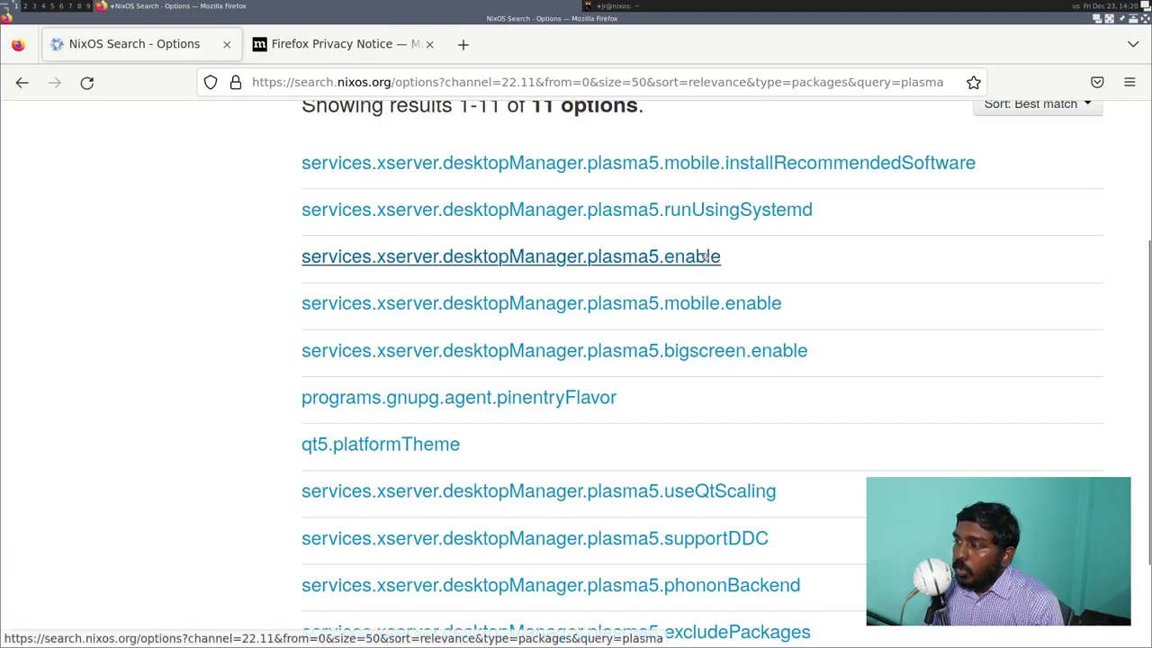
click(711, 258)
drag(732, 260, 291, 253)
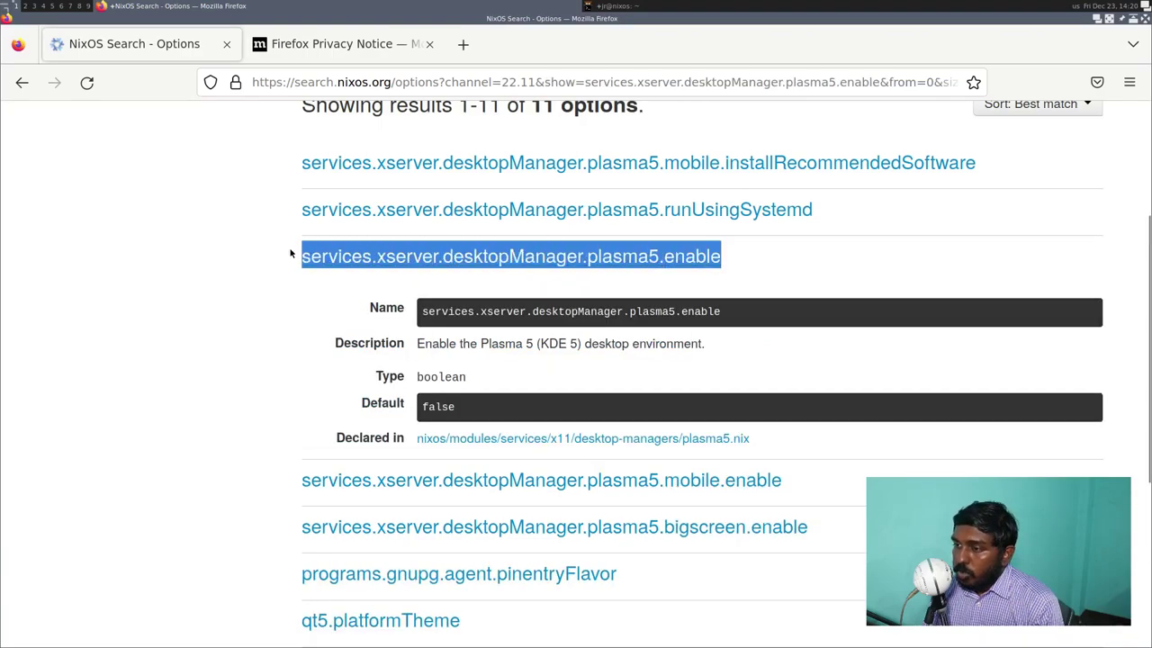
drag(459, 412, 419, 406)
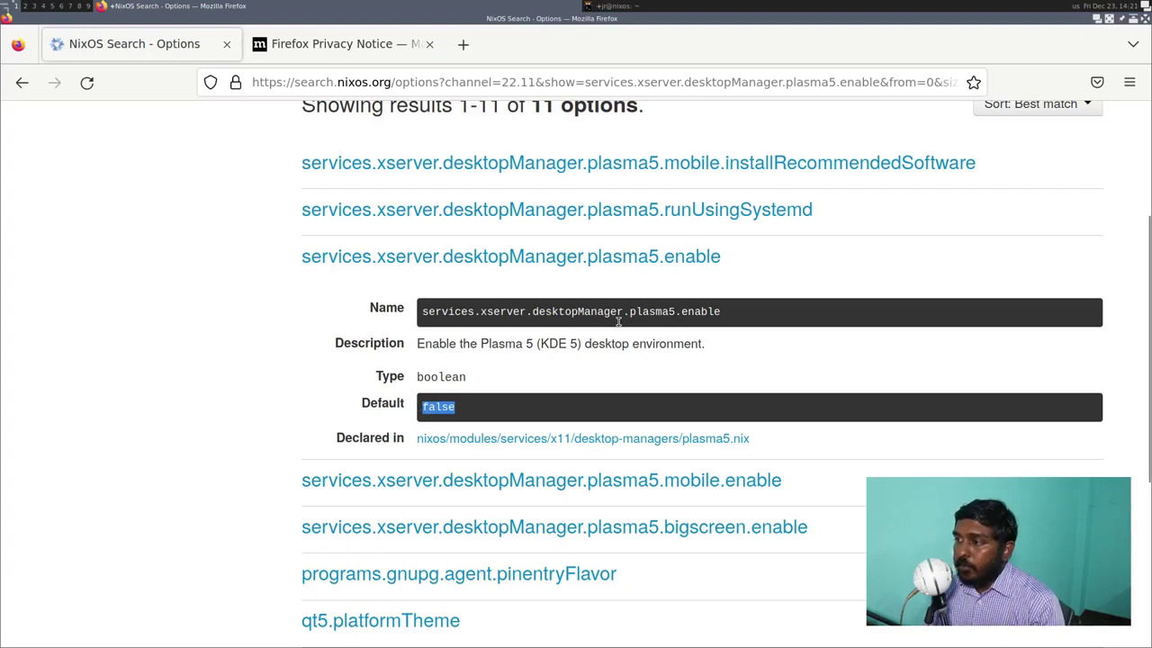
drag(727, 264, 306, 258)
key(ctrl+c)
Paste the plasma5.enable option on a new line below awesome and append '= true;'.
click(630, 8)
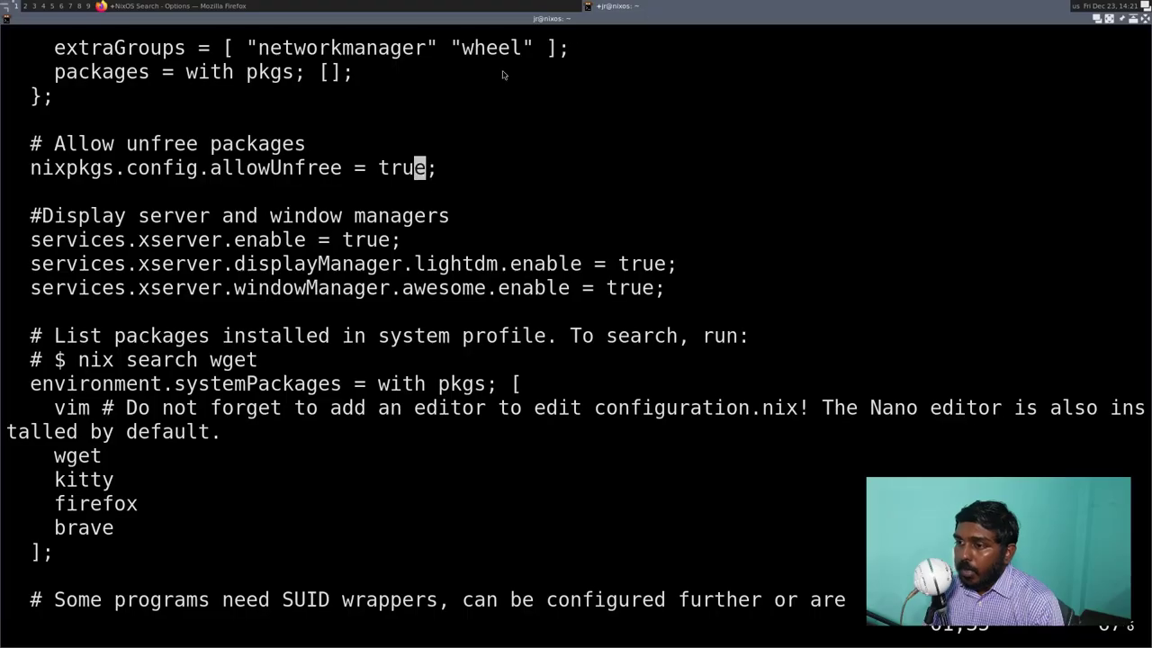
click(420, 288)
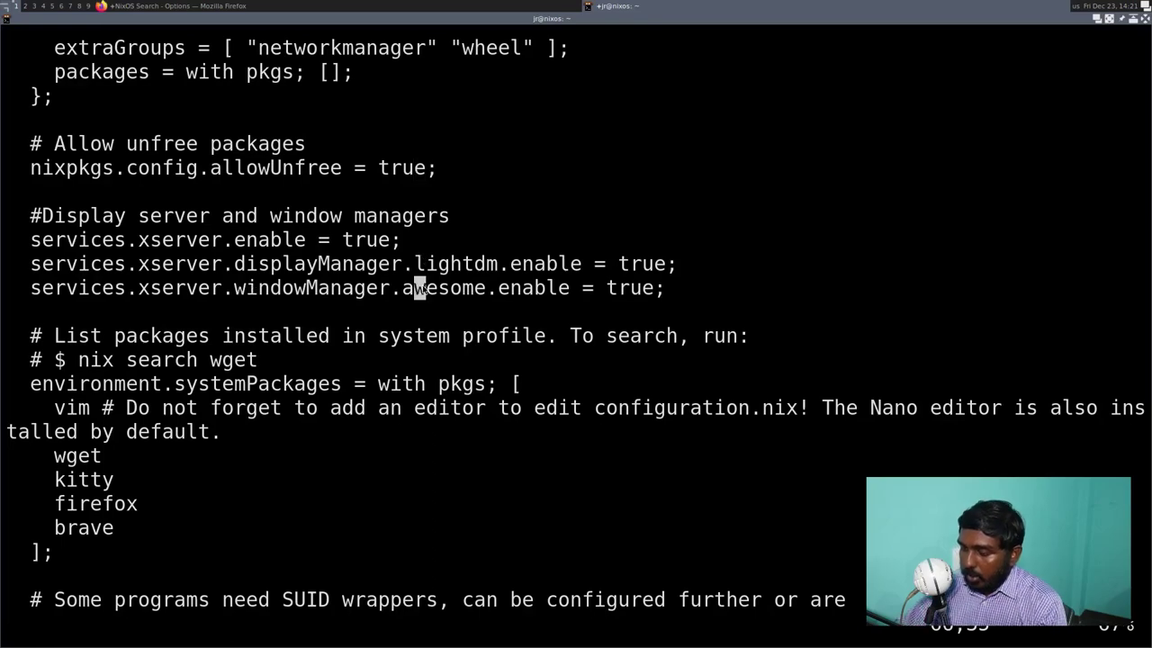
key(o)
key(Escape)
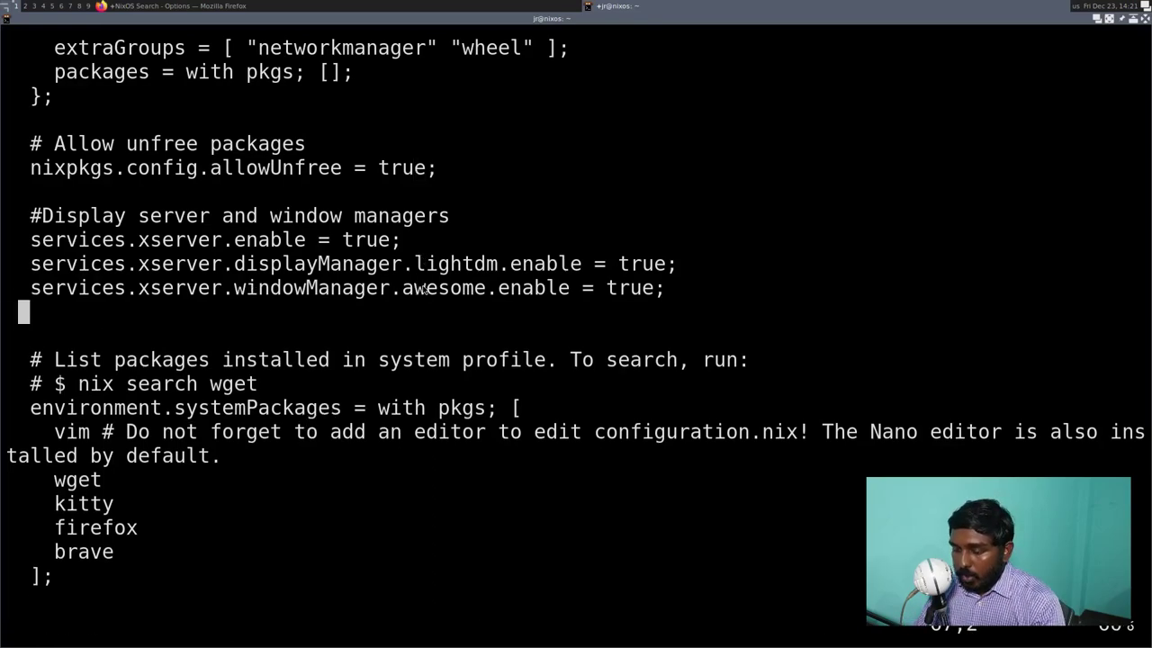
key(a)
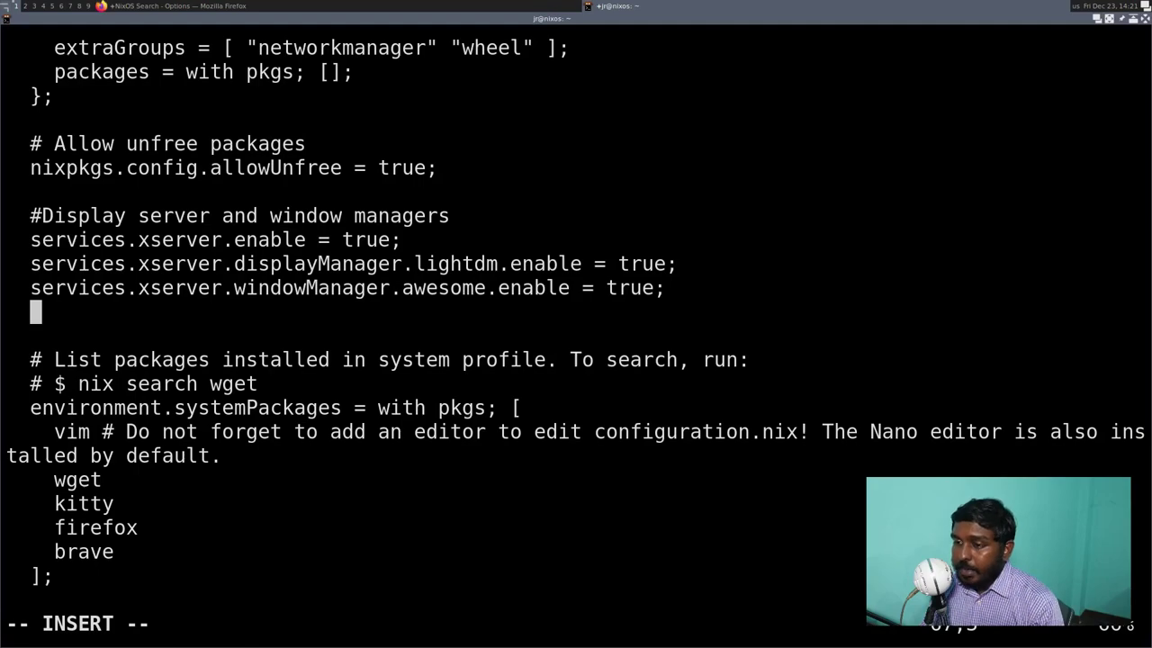
key(ctrl+shift+v)
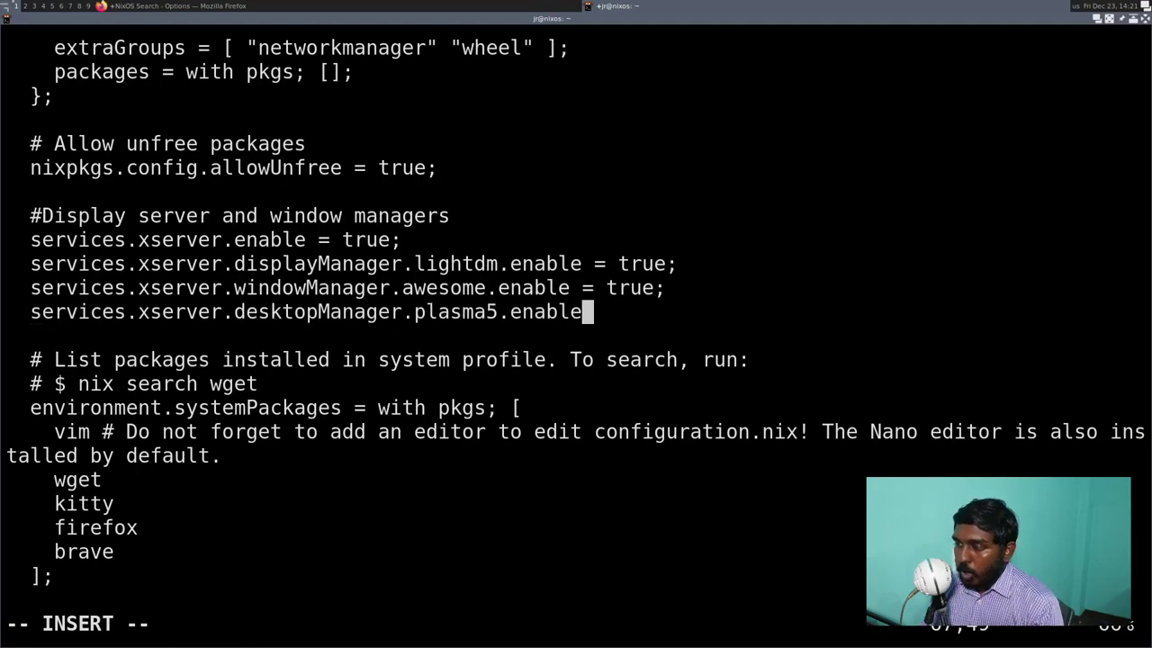
text(= tr)
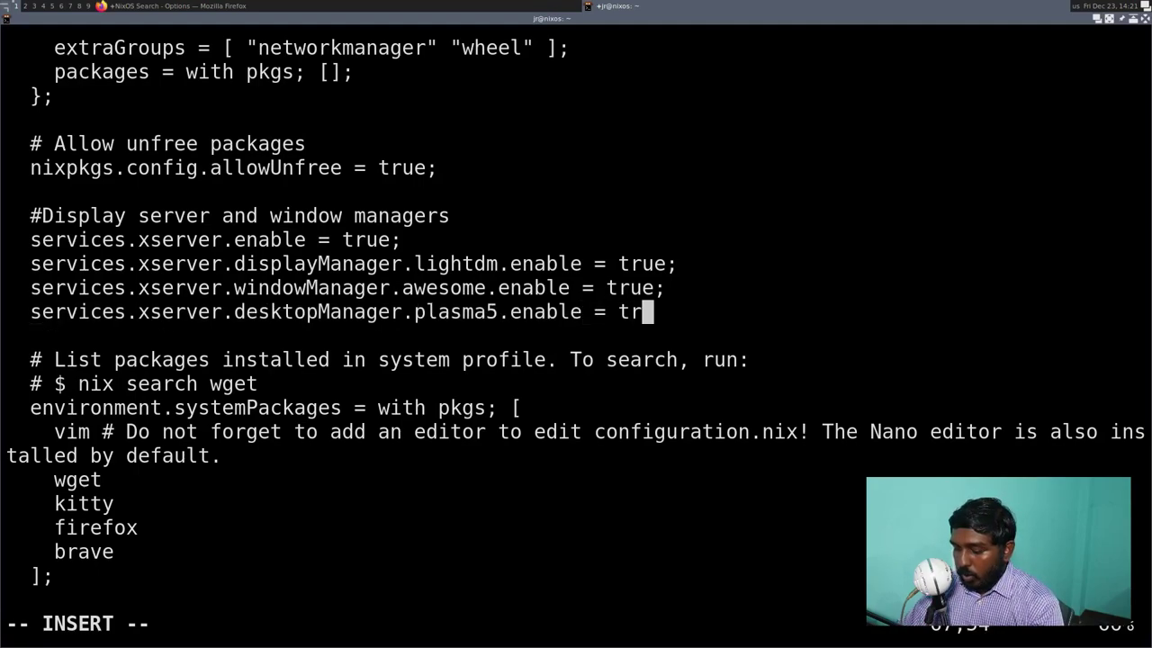
text(ue;)
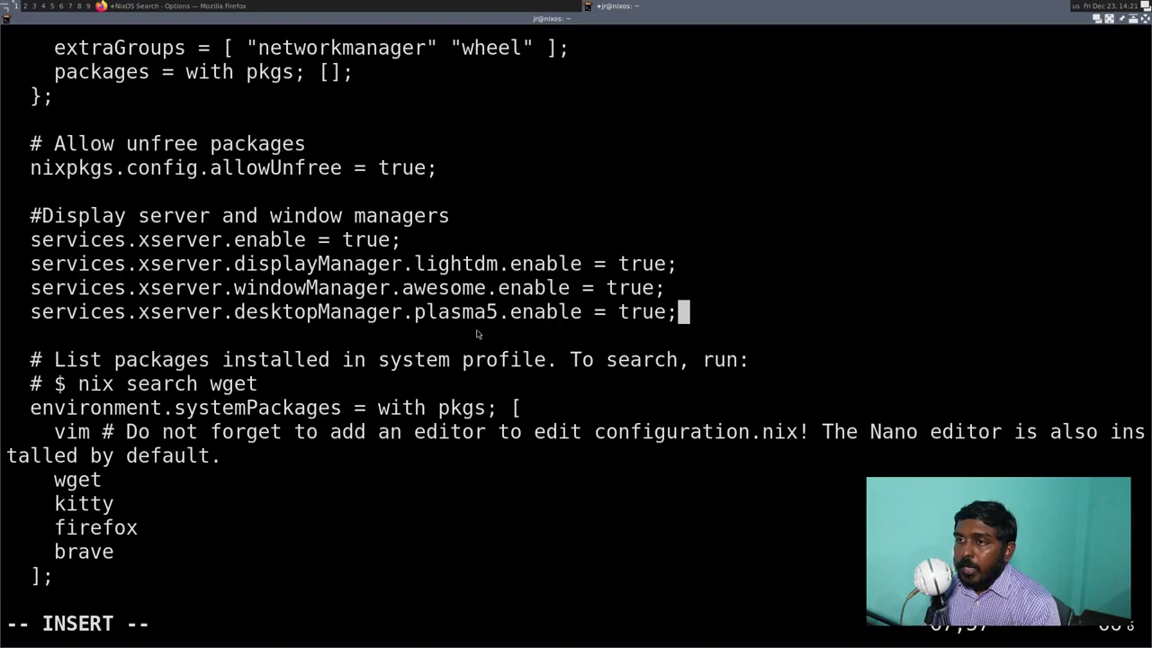
click(317, 10)
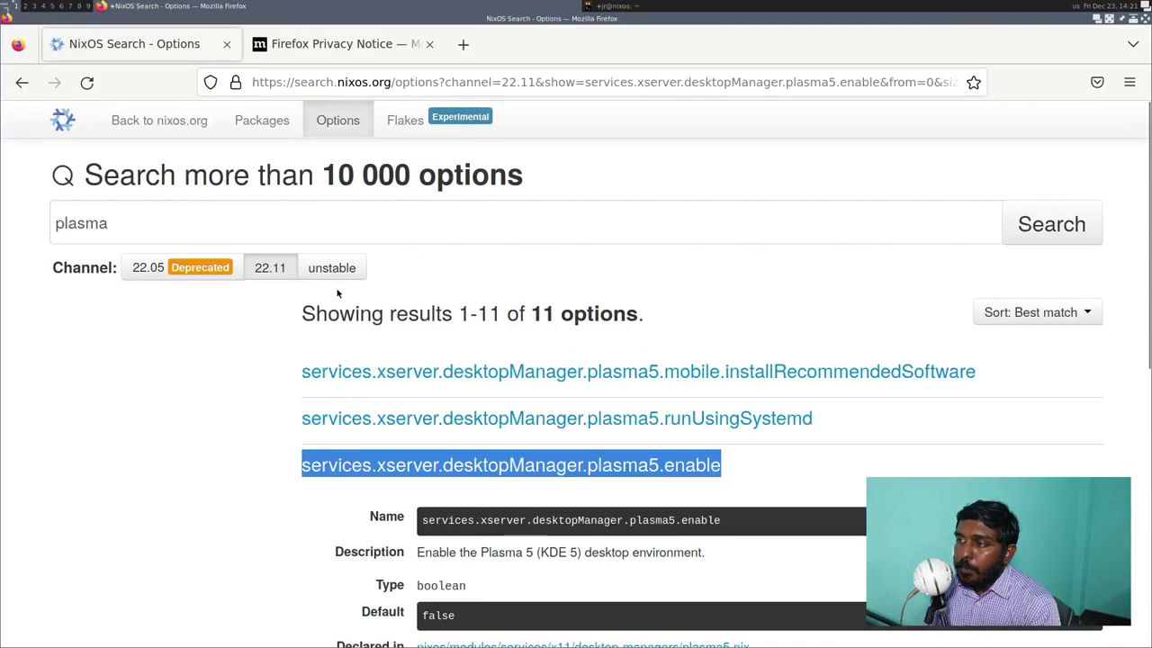
Recheck the plasma5.enable option's default value false in the Options results.
scroll(337, 291, up, 3)
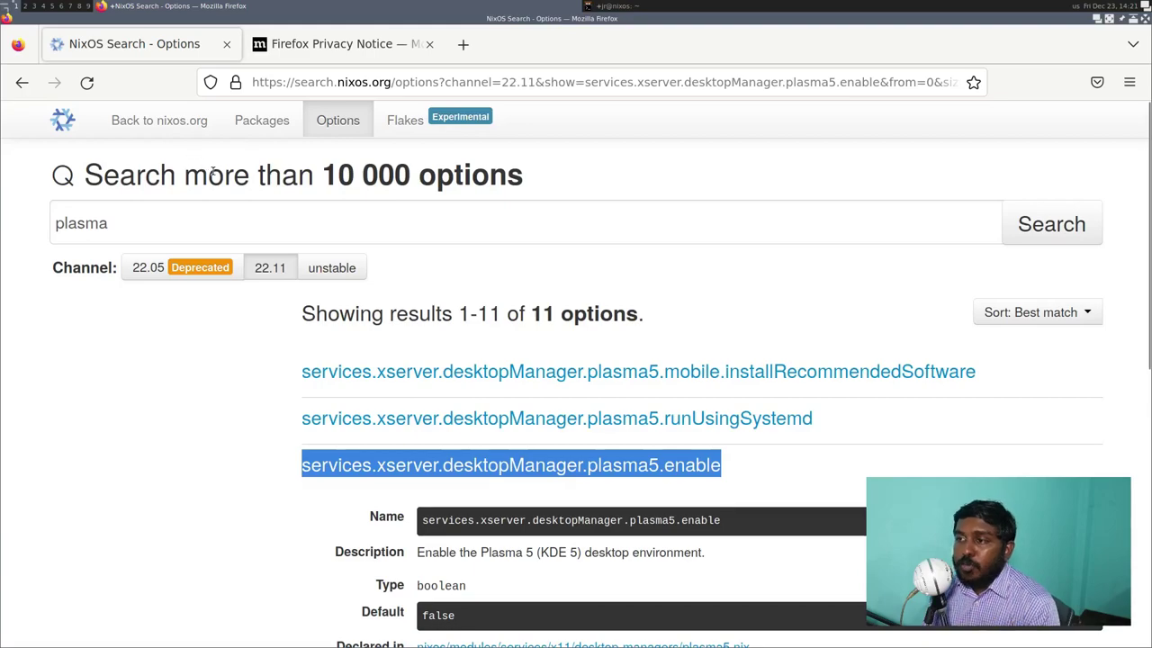
click(262, 122)
click(339, 121)
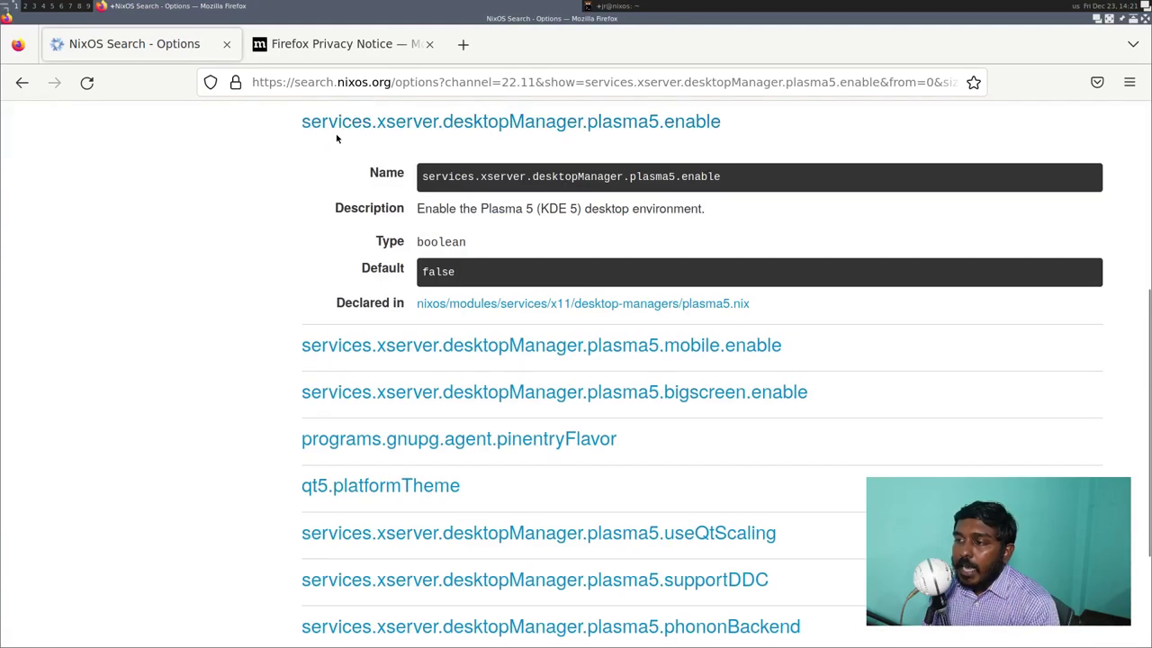
scroll(374, 243, up, 4)
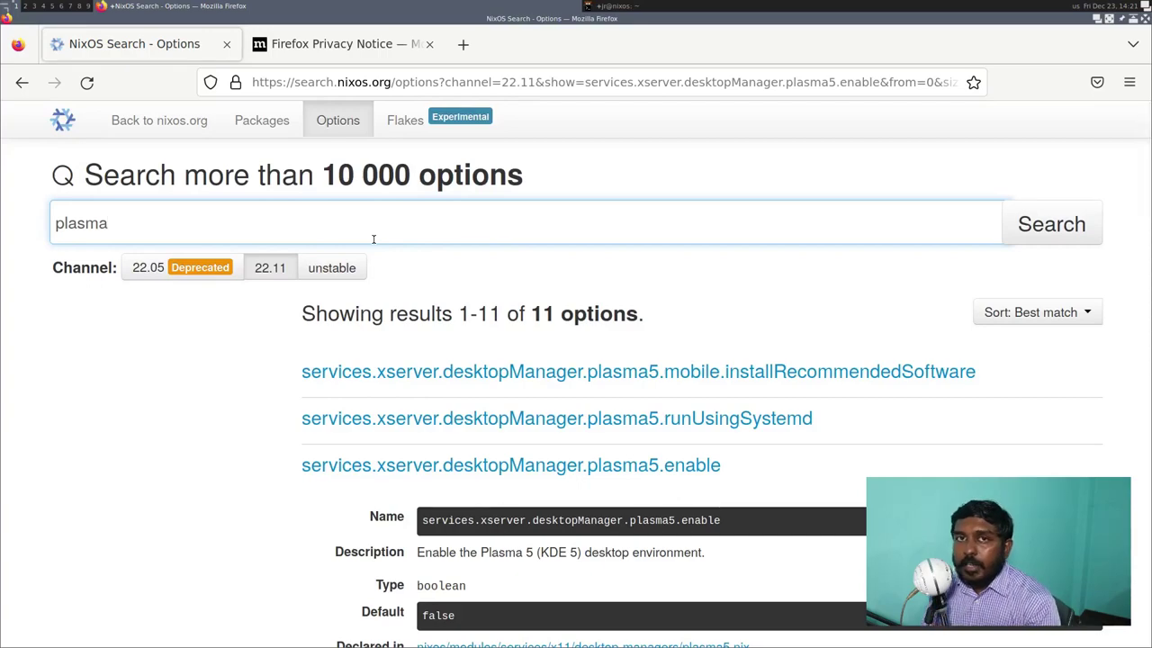
scroll(373, 239, down, 4)
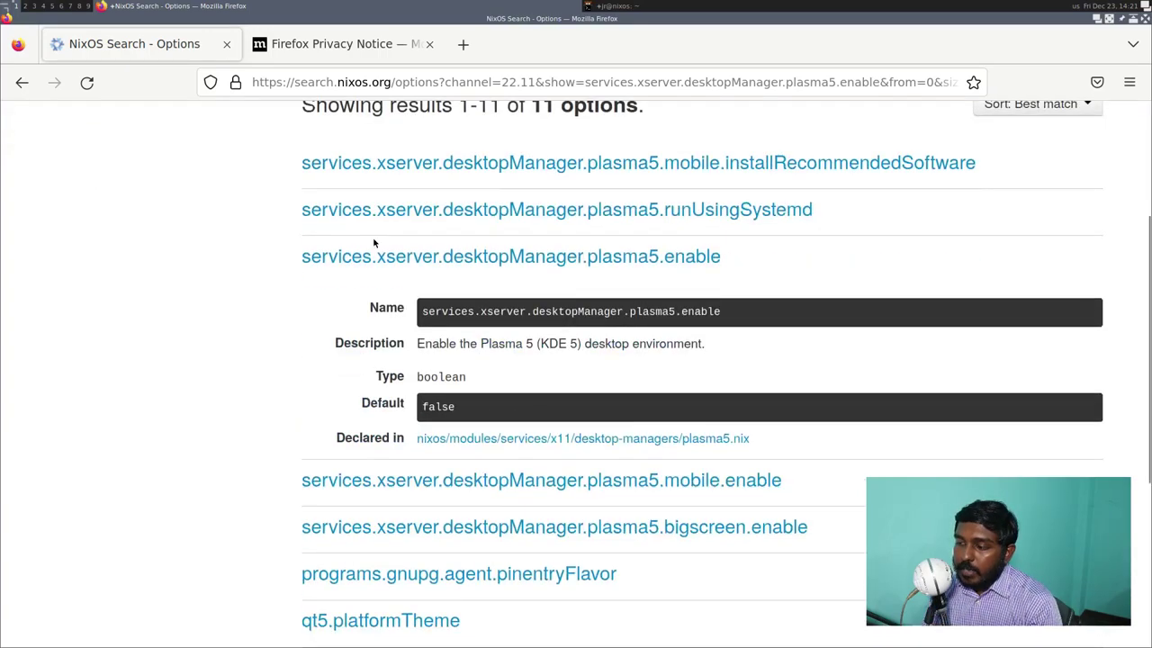
double_click(450, 407)
click(513, 410)
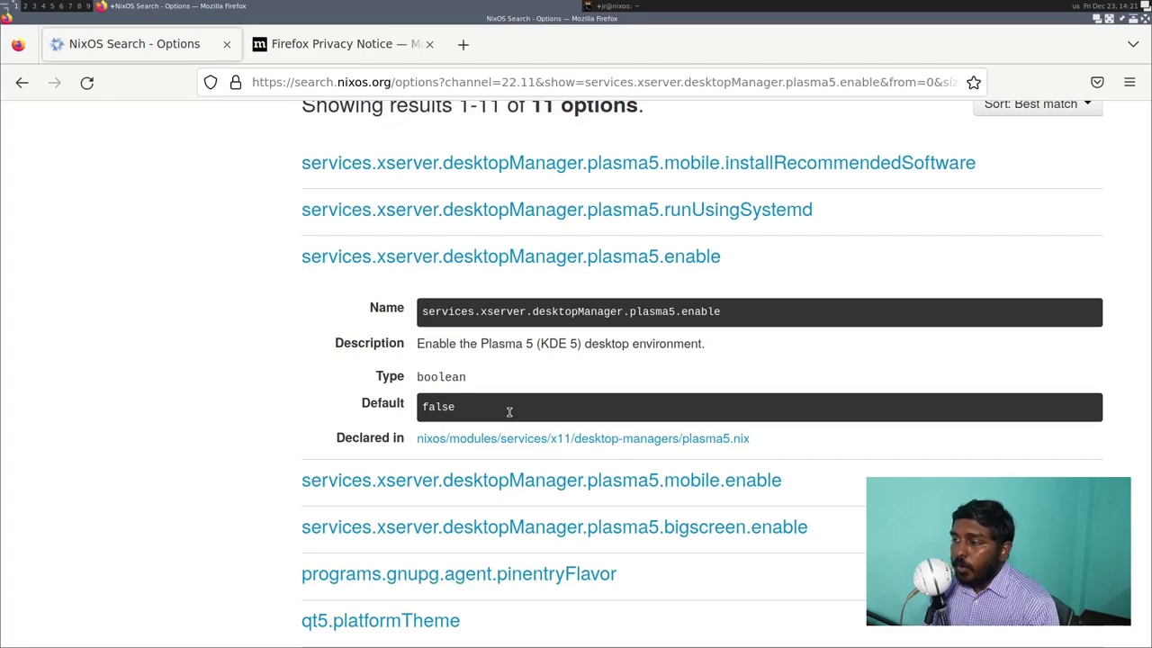
click(628, 8)
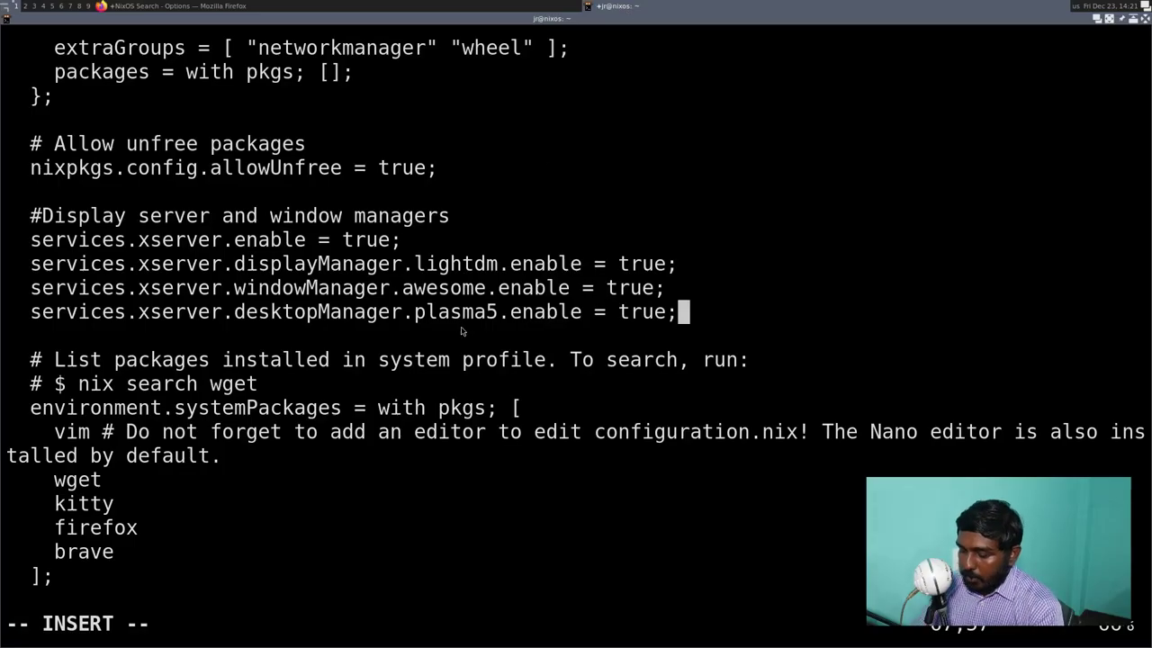
Save configuration.nix with :wq and run sudo nixos-rebuild switch.
key(Escape)
text(:wq)
key(Return)
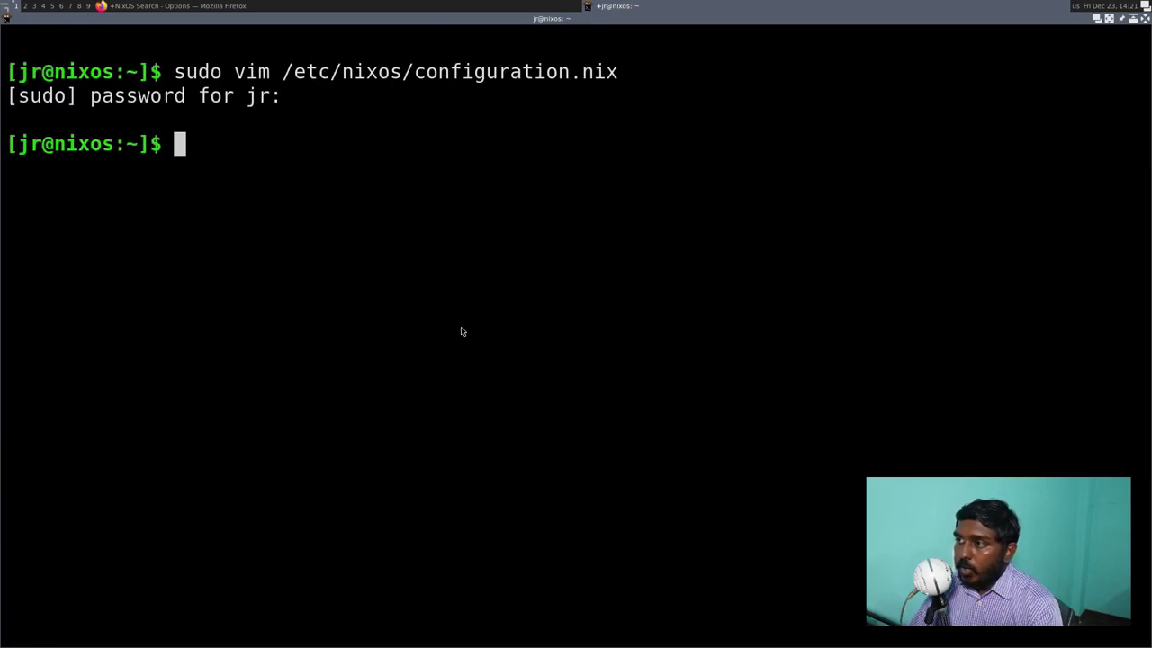
text(sudo)
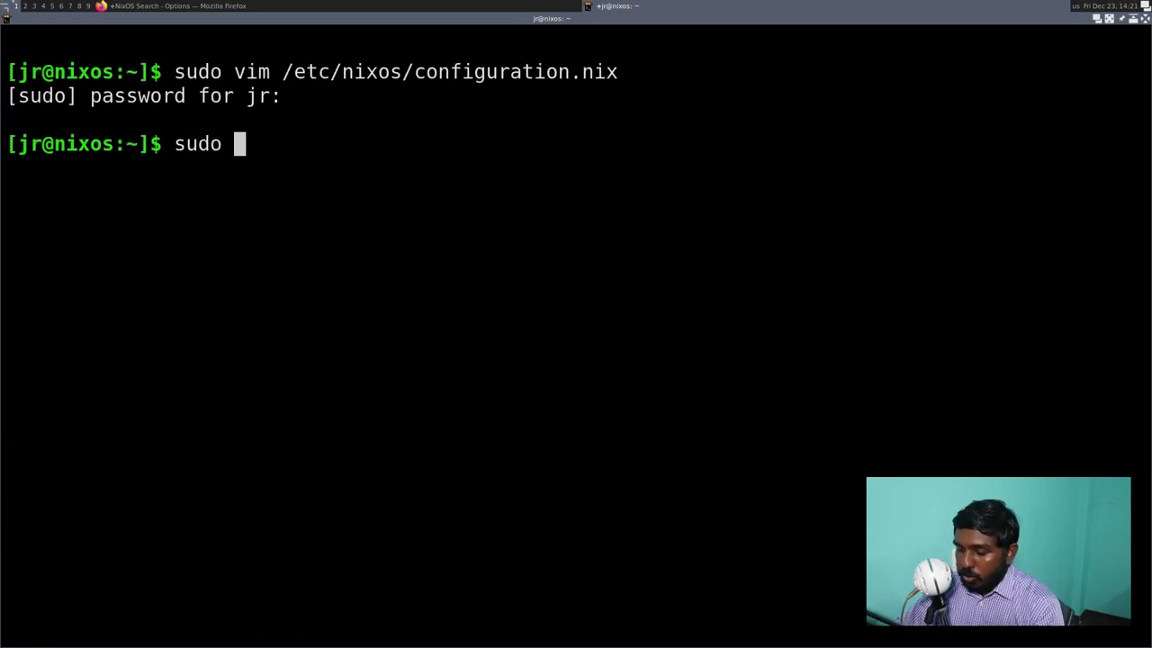
text( nixos-rebu)
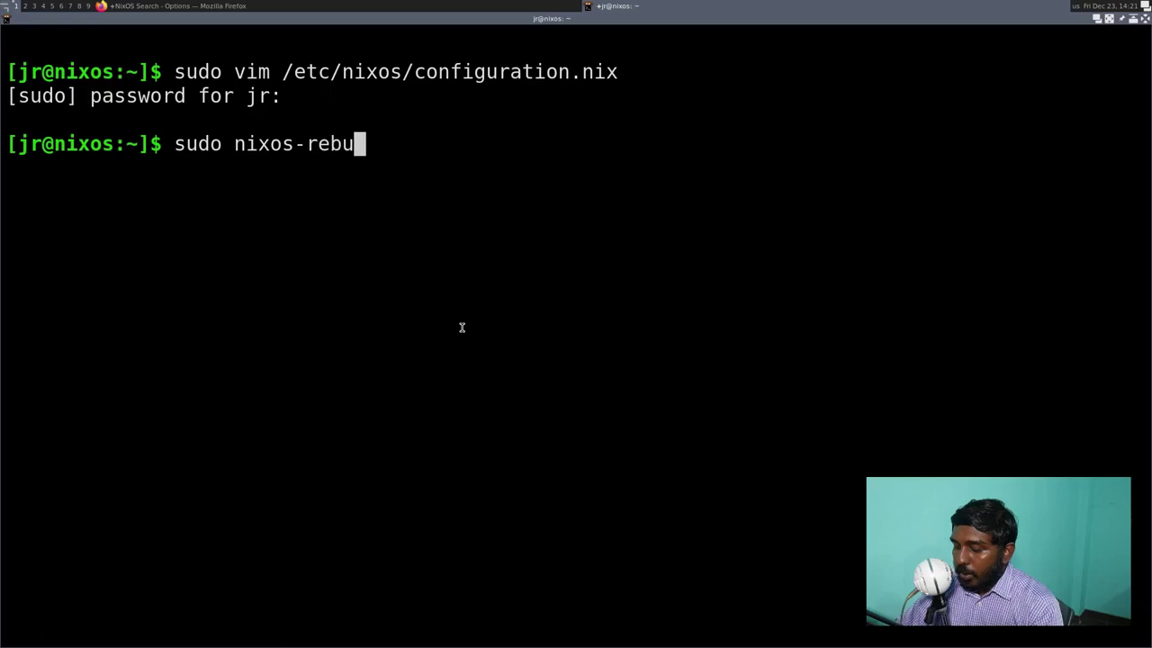
text(ild switch)
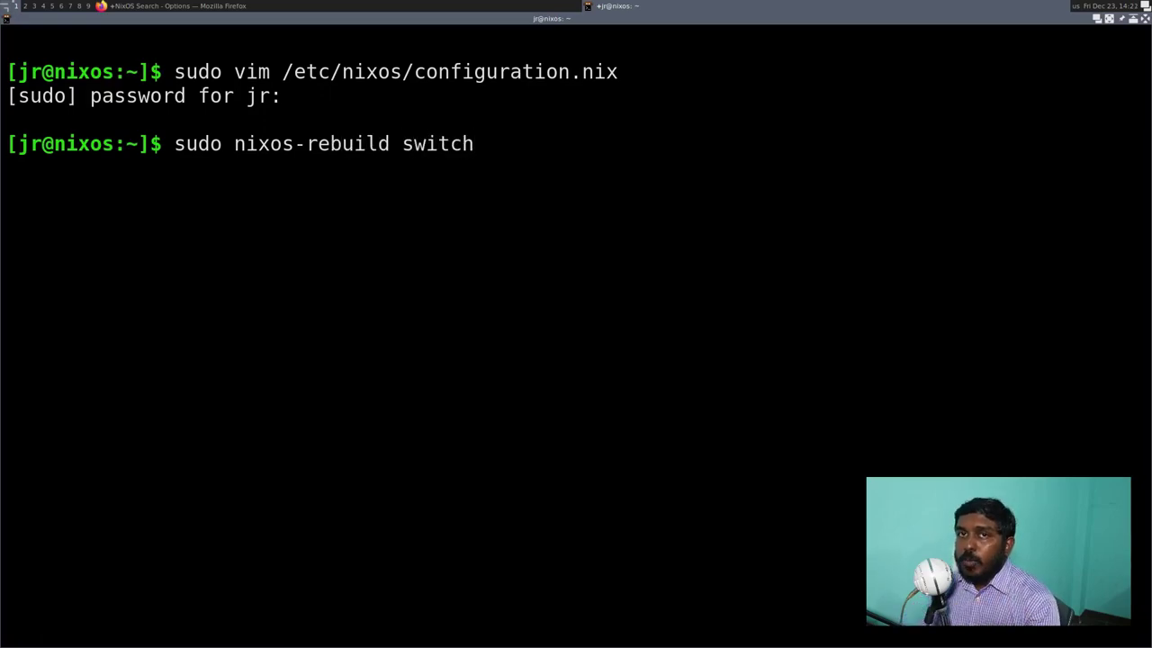
key(Return)
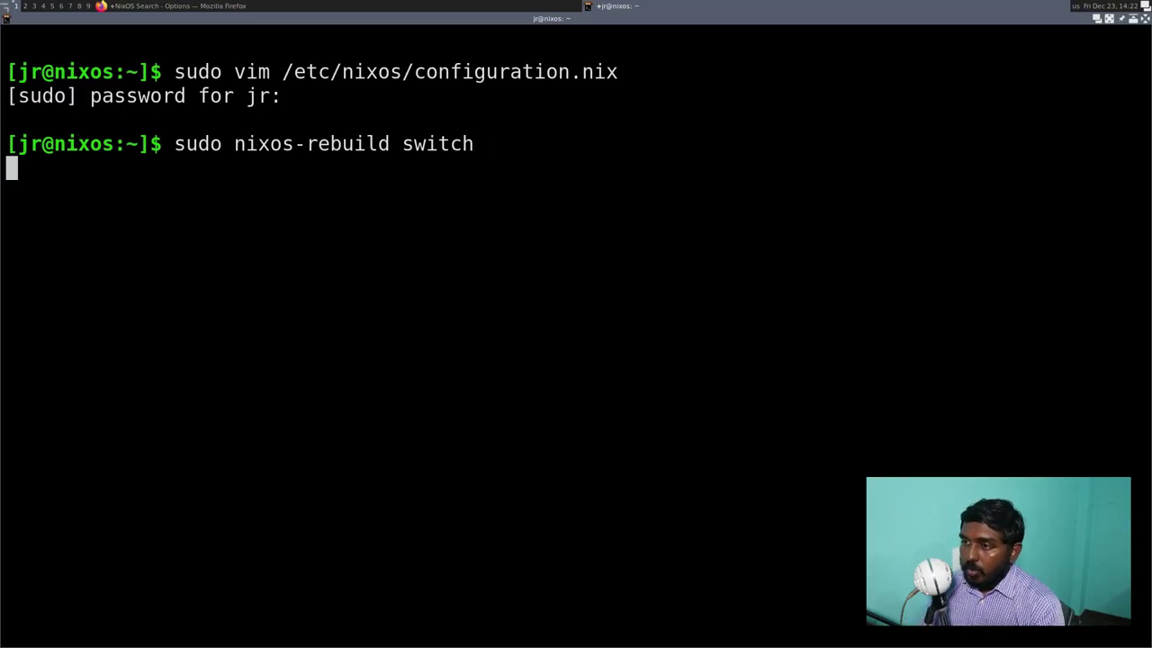